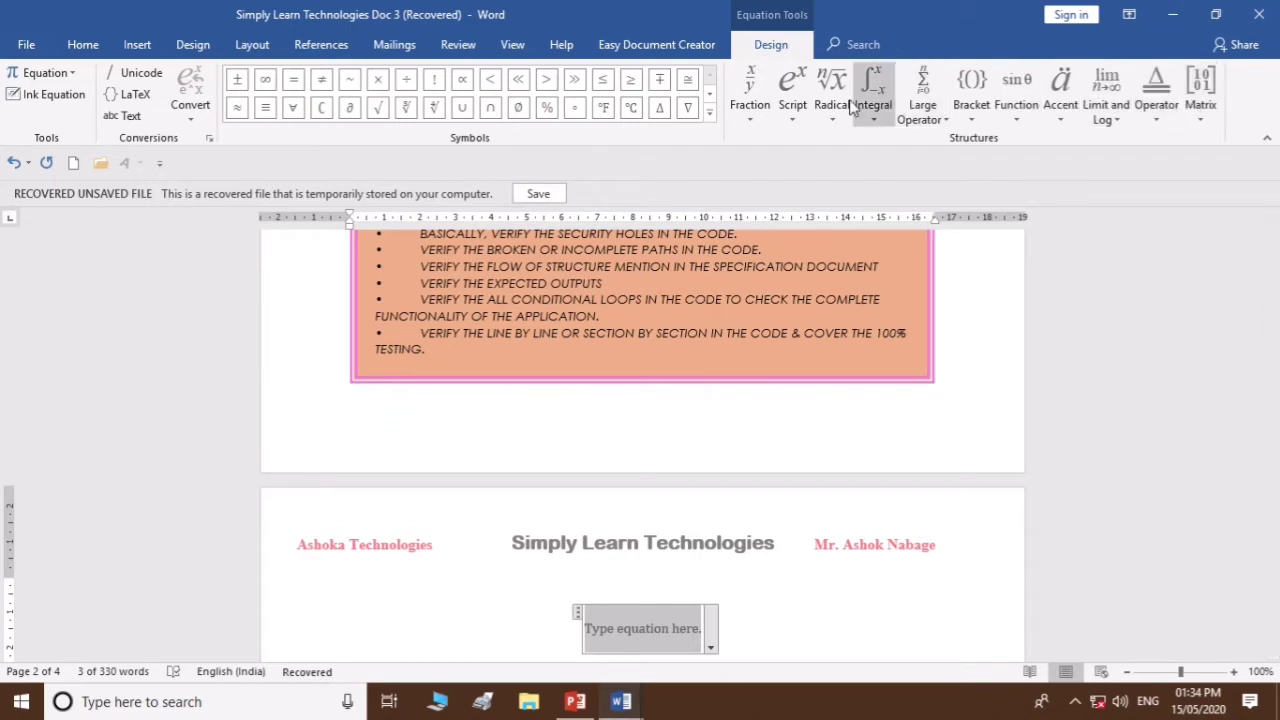
Insert a stacked fraction into the empty equation with x as both numerator and denominator
click(755, 107)
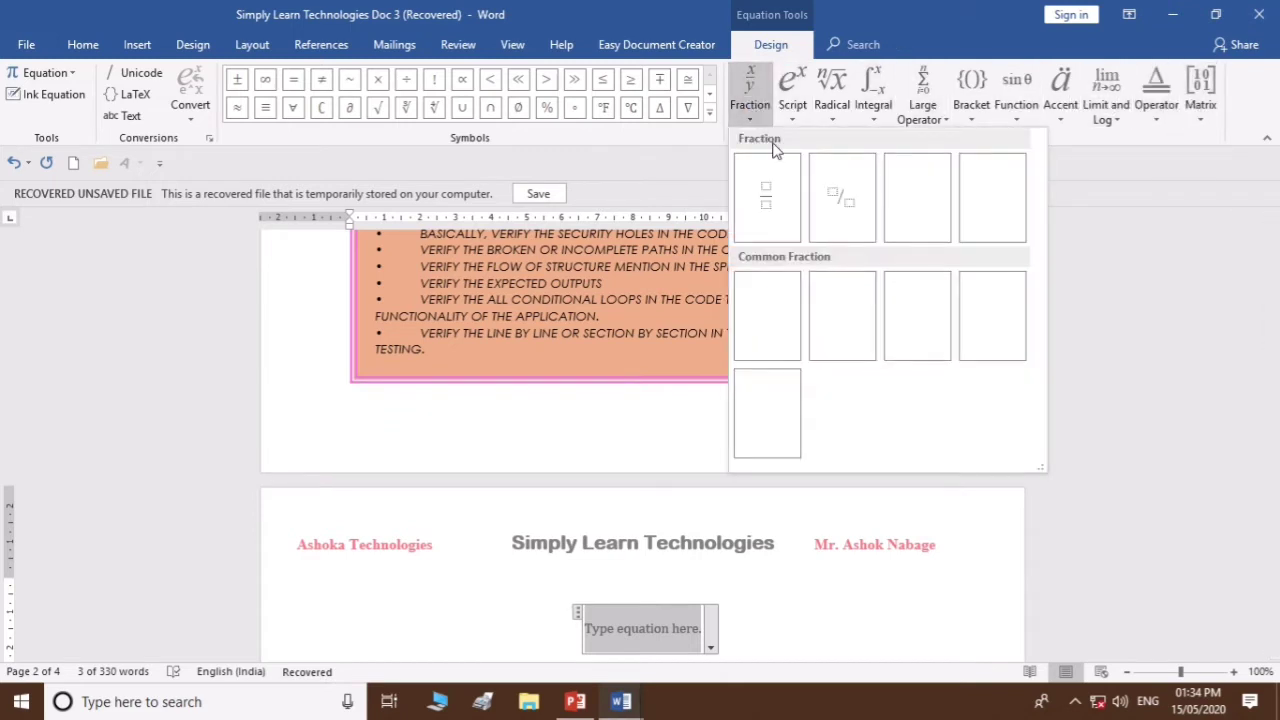
click(774, 198)
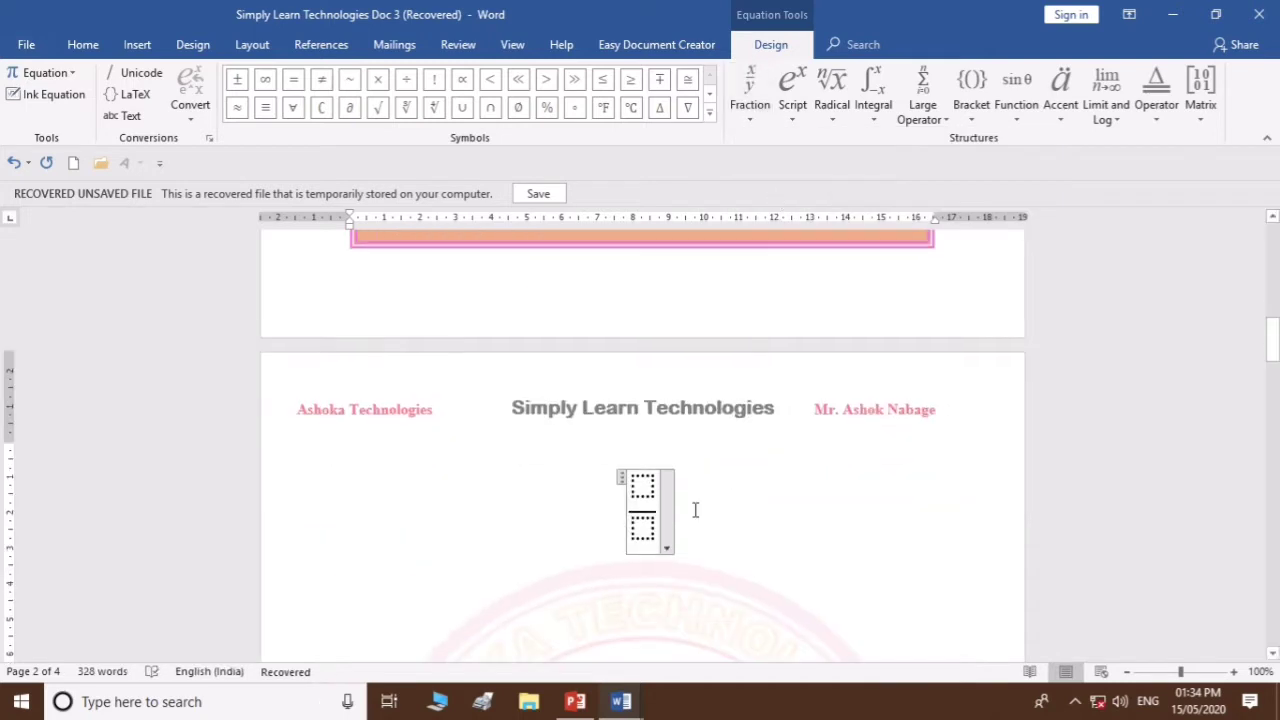
click(643, 488)
text(x)
key(Down)
text(x)
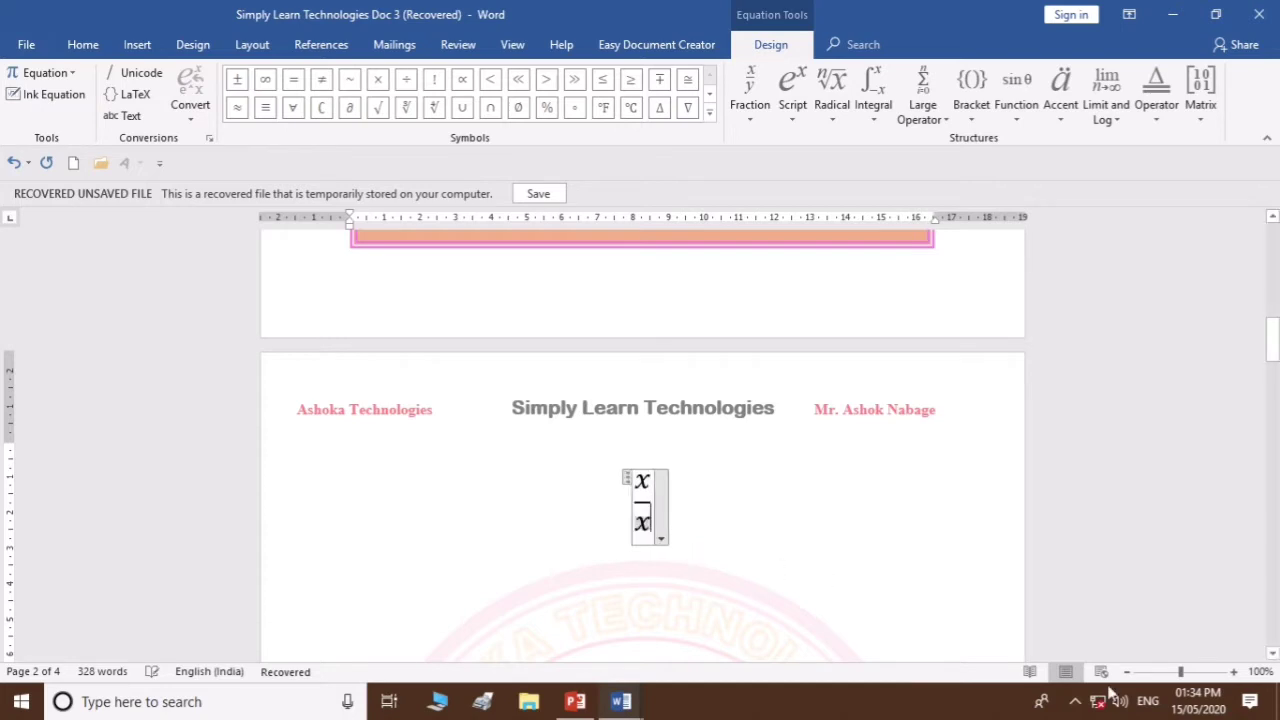
Insert a new blank equation on the line below the x over x fraction
click(1233, 672)
click(1233, 672)
click(1233, 672)
click(1233, 672)
click(1233, 672)
click(1233, 672)
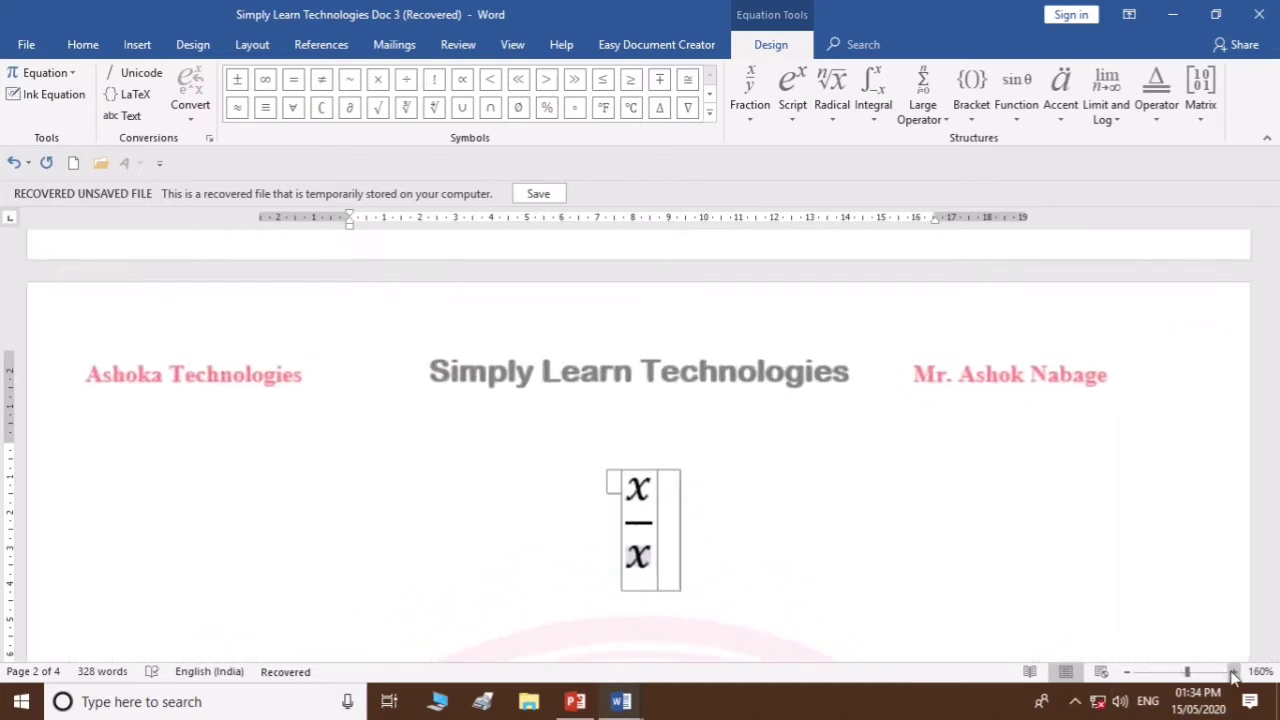
scroll(946, 517, down, 1)
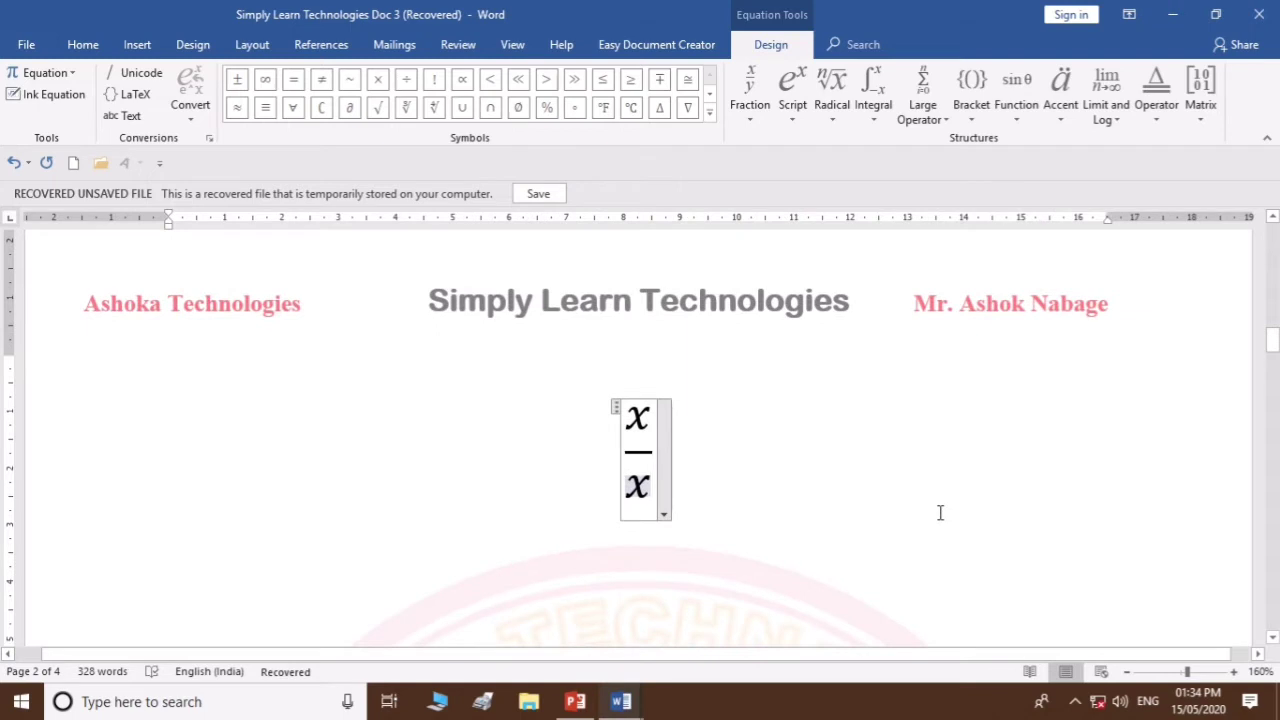
scroll(940, 513, down, 1)
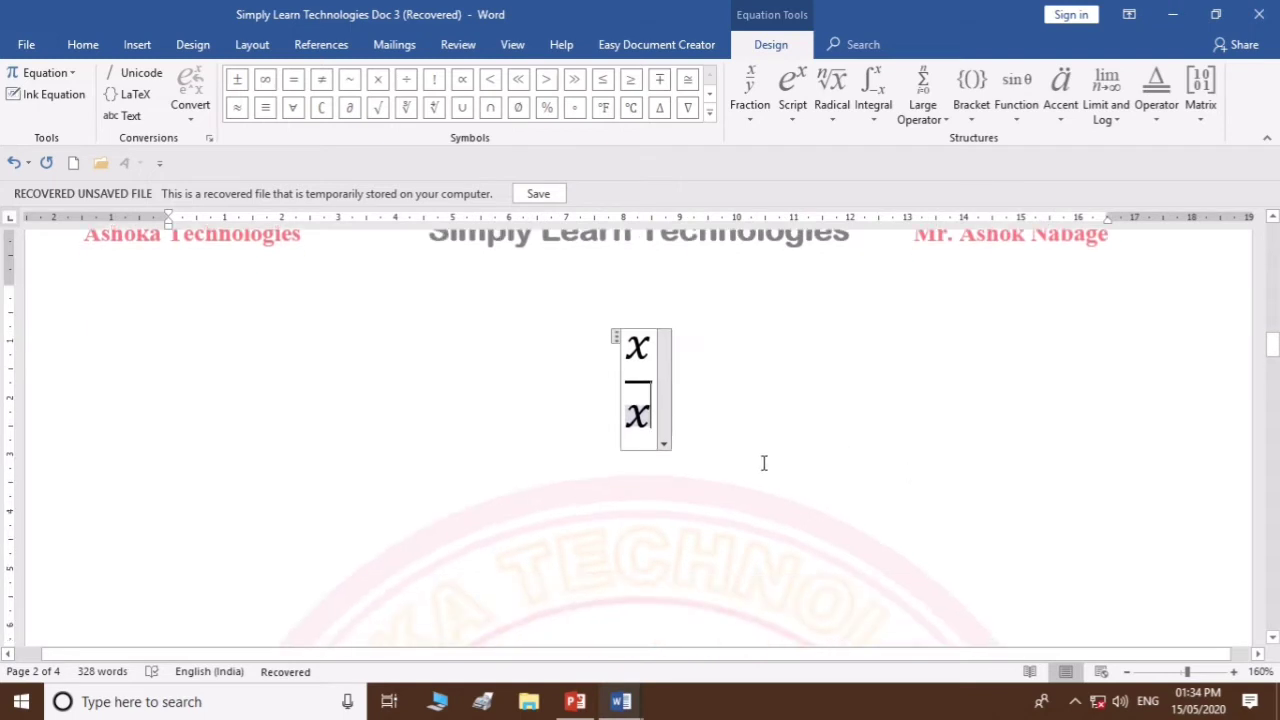
click(328, 472)
scroll(216, 426, down, 2)
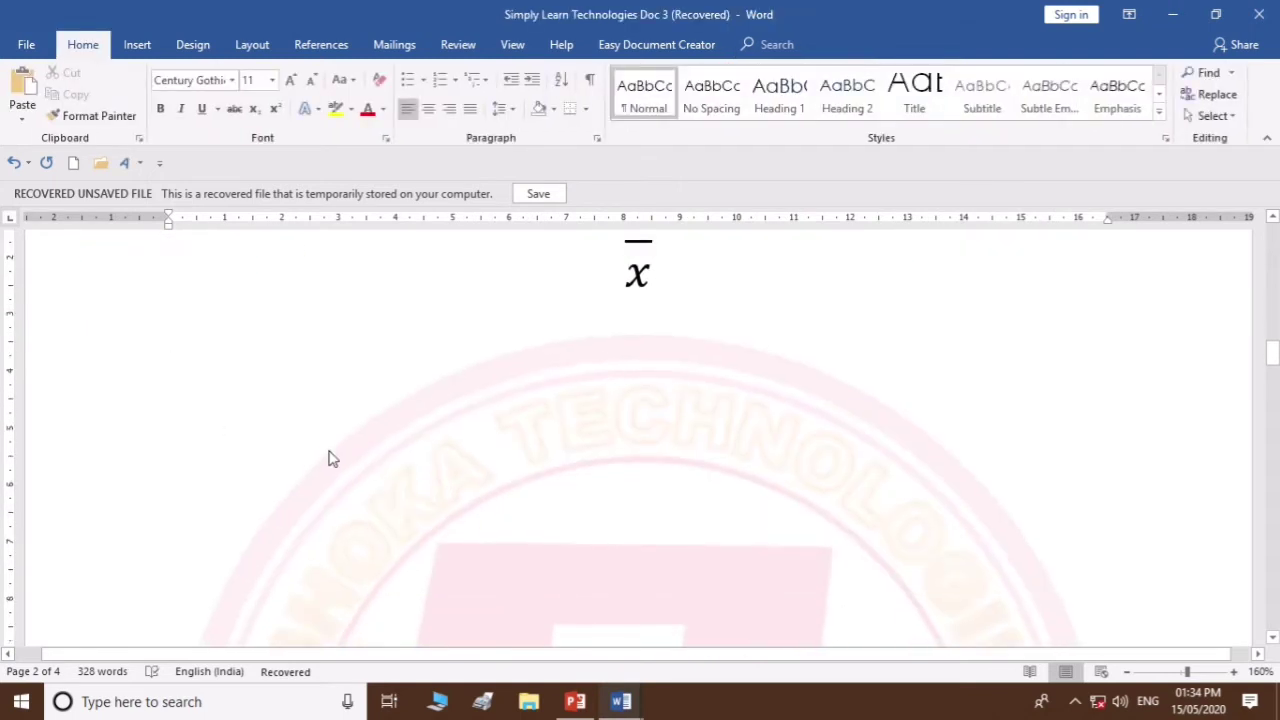
click(223, 391)
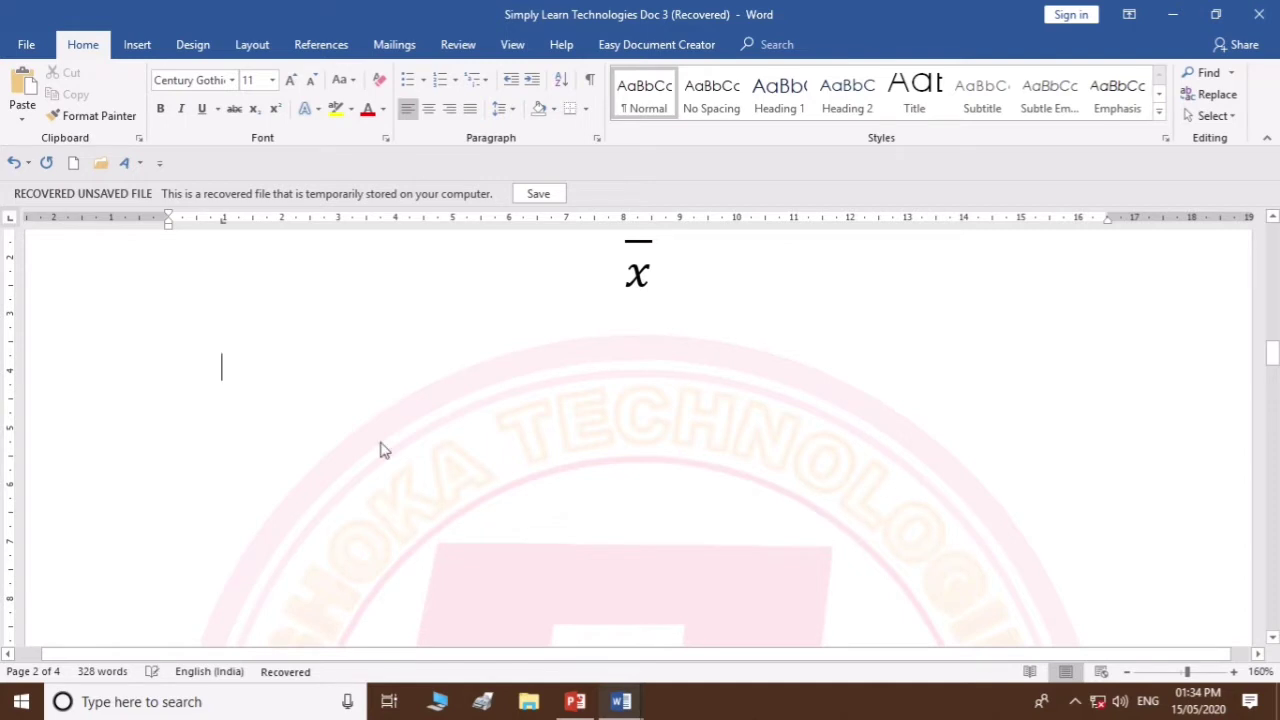
click(127, 46)
click(1133, 74)
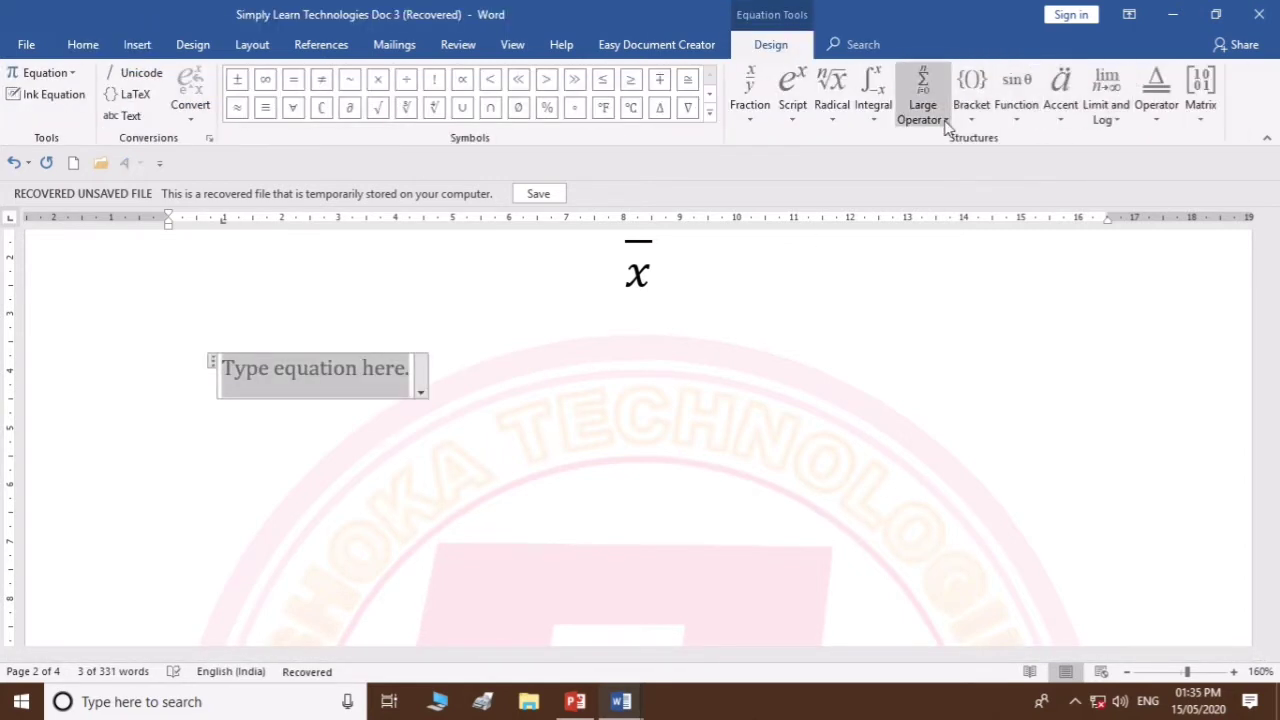
Add a superscript structure to the blank equation and fill it in as e to the power 2
click(792, 95)
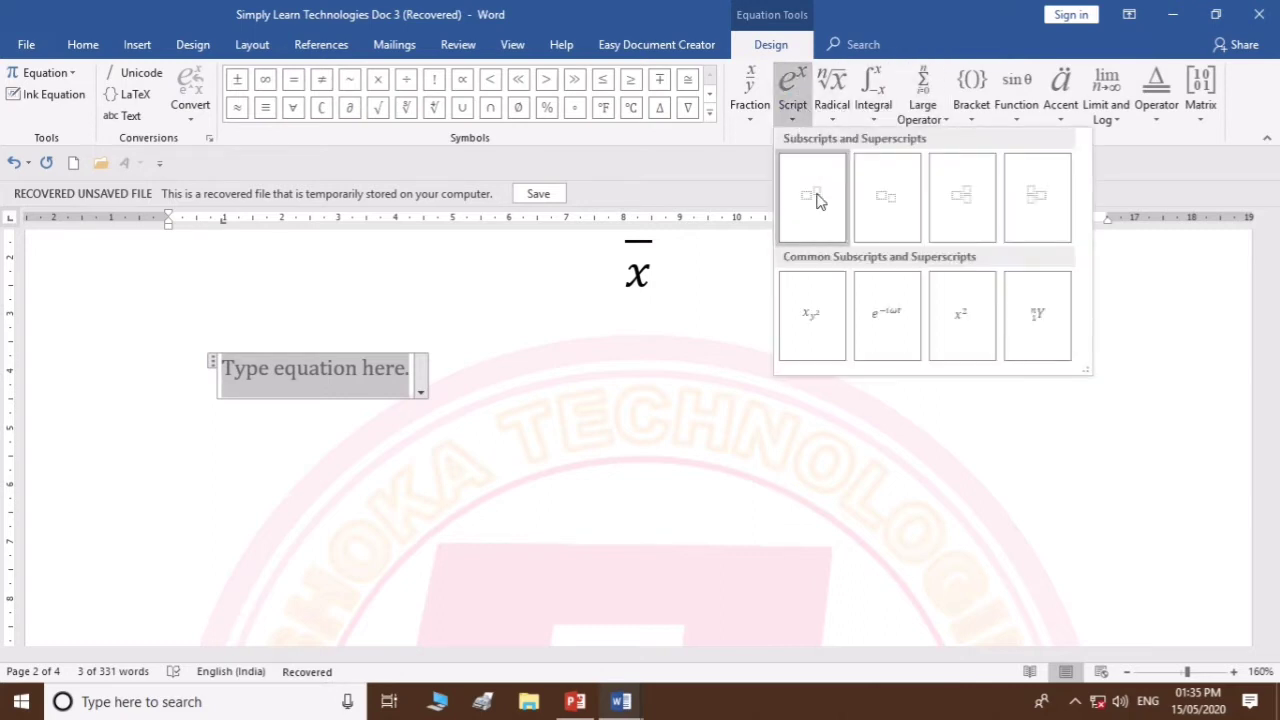
click(801, 198)
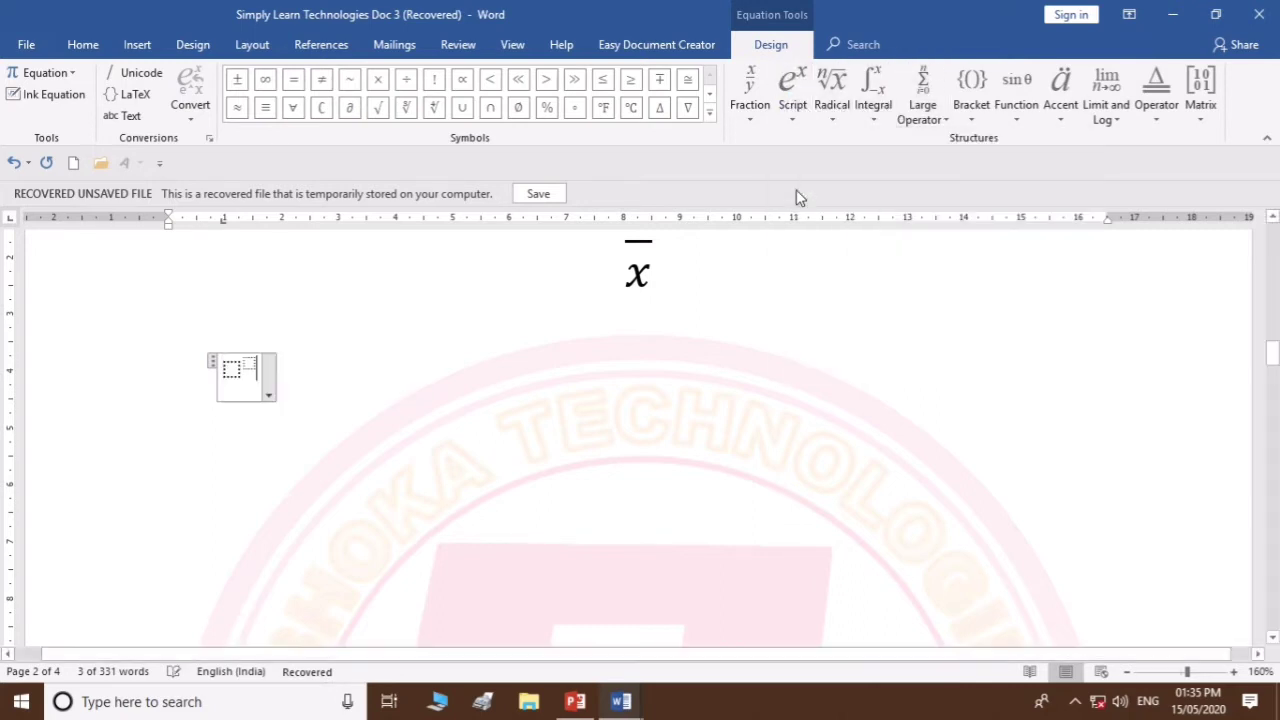
click(229, 371)
text(e)
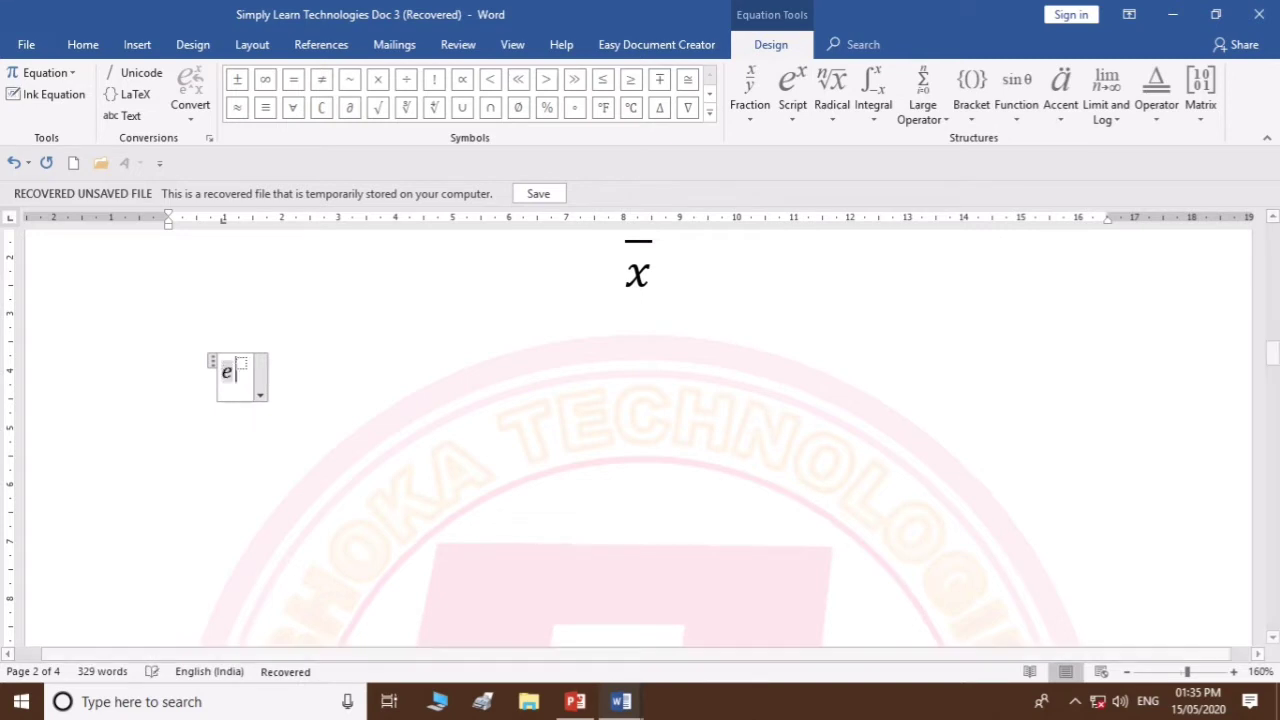
click(245, 364)
text(2)
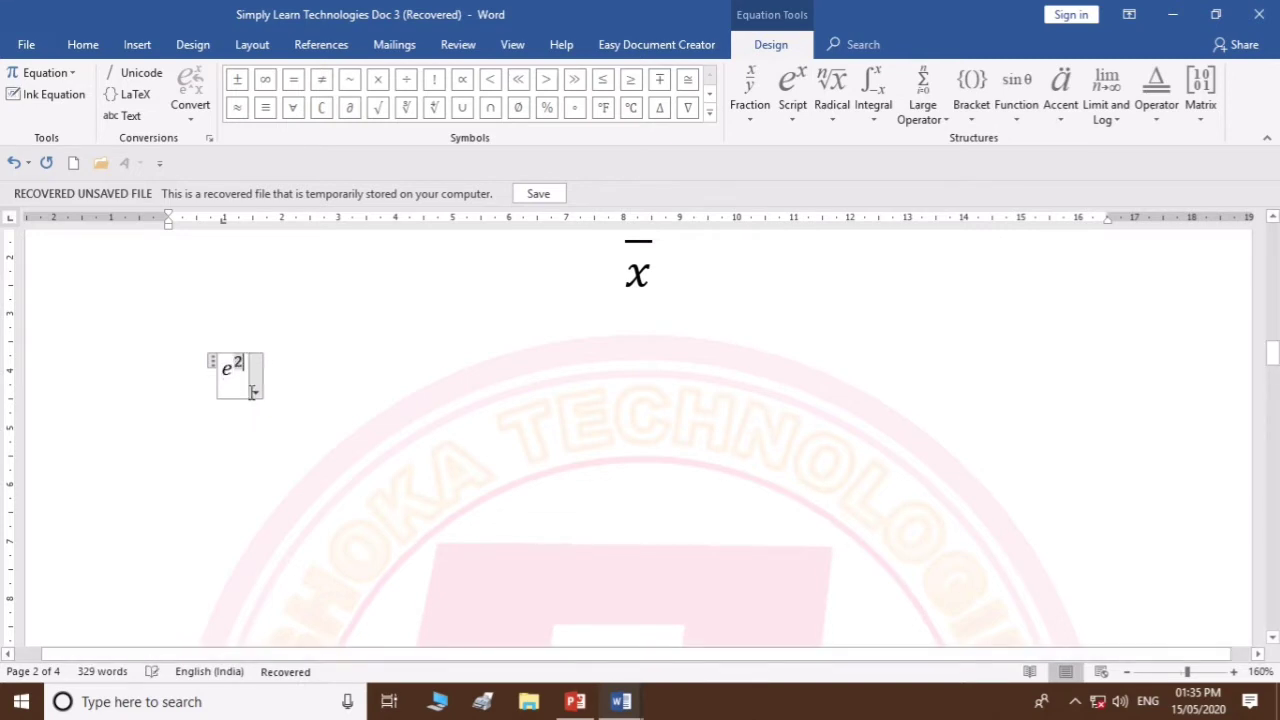
click(347, 396)
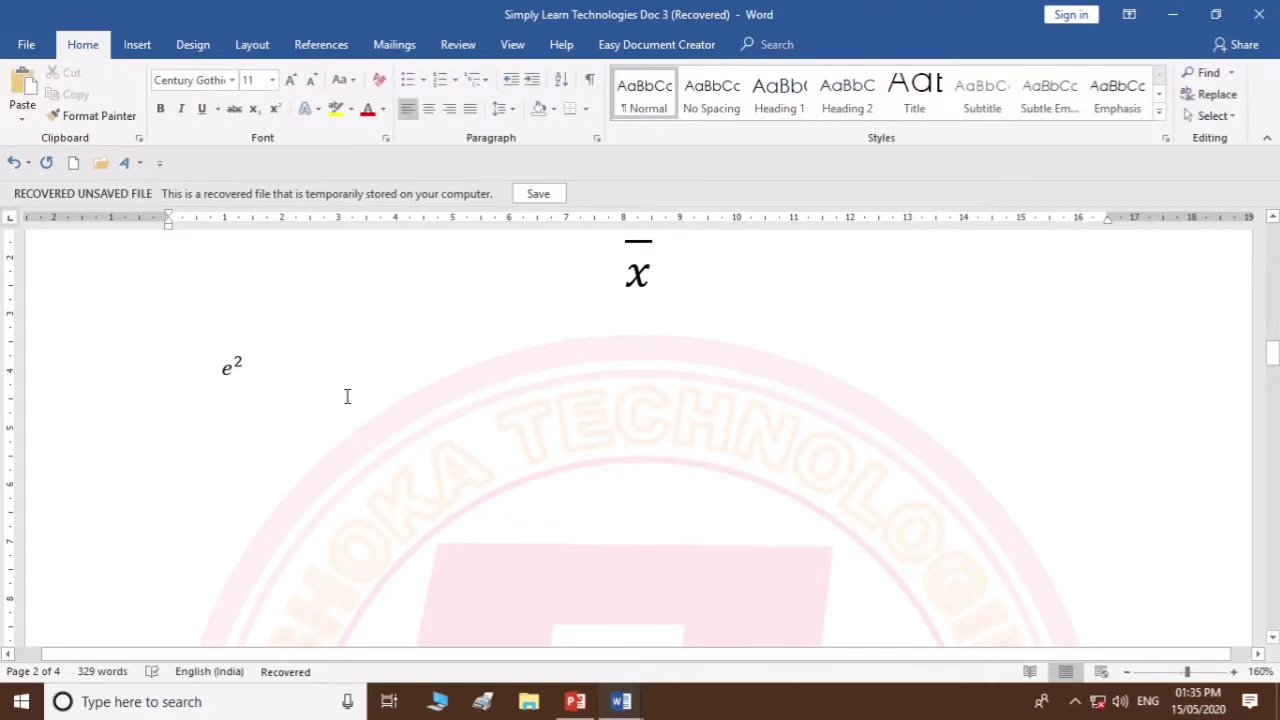
Insert a new equation beside e² containing an empty matrix of three rows and two columns
click(137, 44)
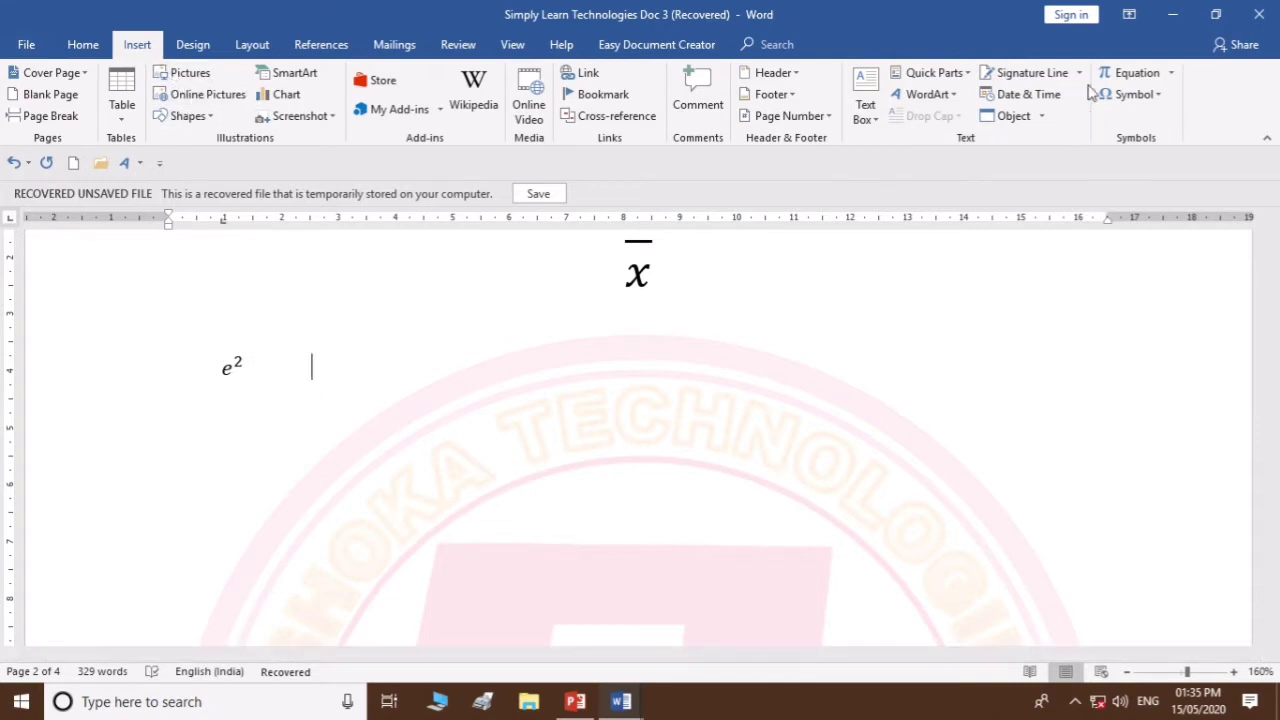
click(1128, 74)
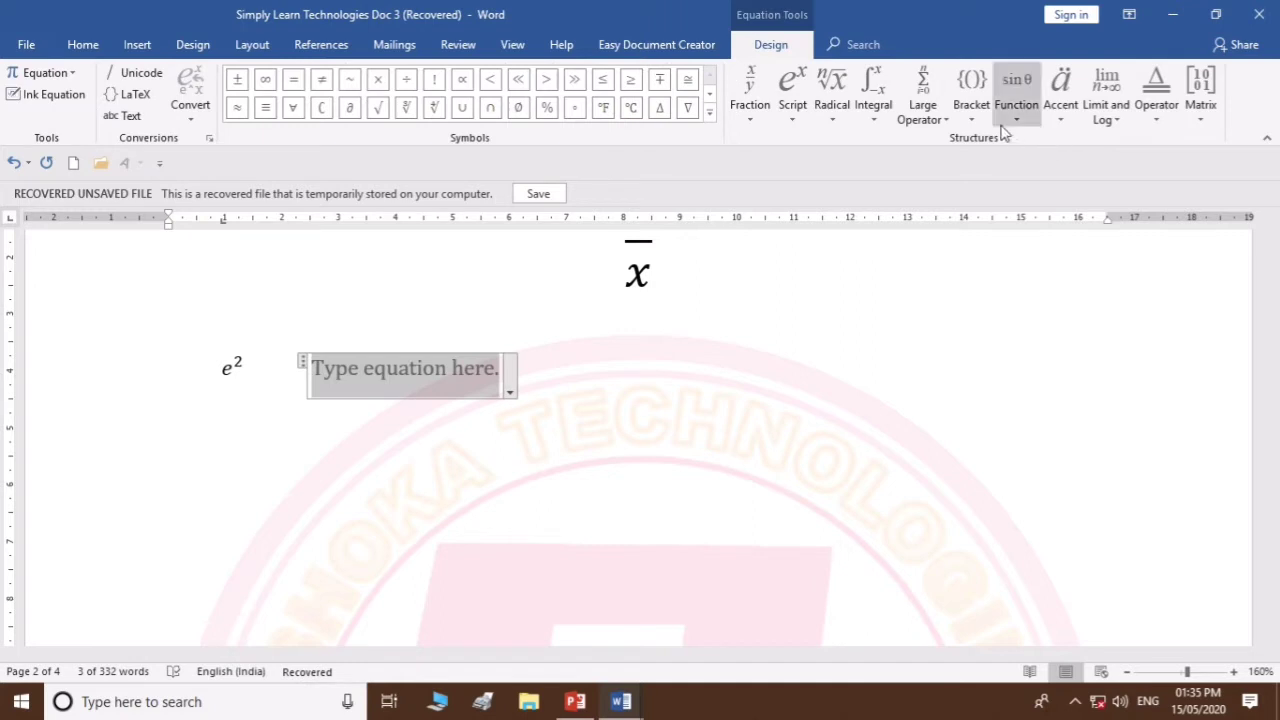
click(1200, 110)
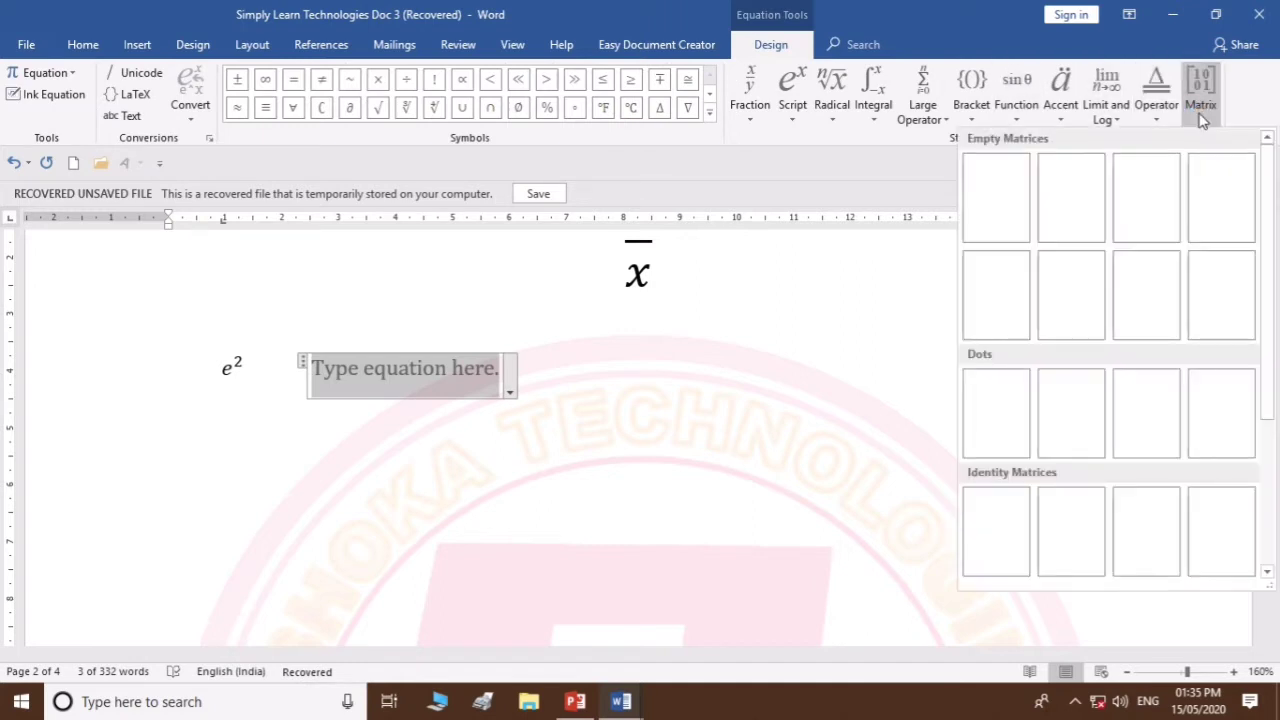
click(1148, 300)
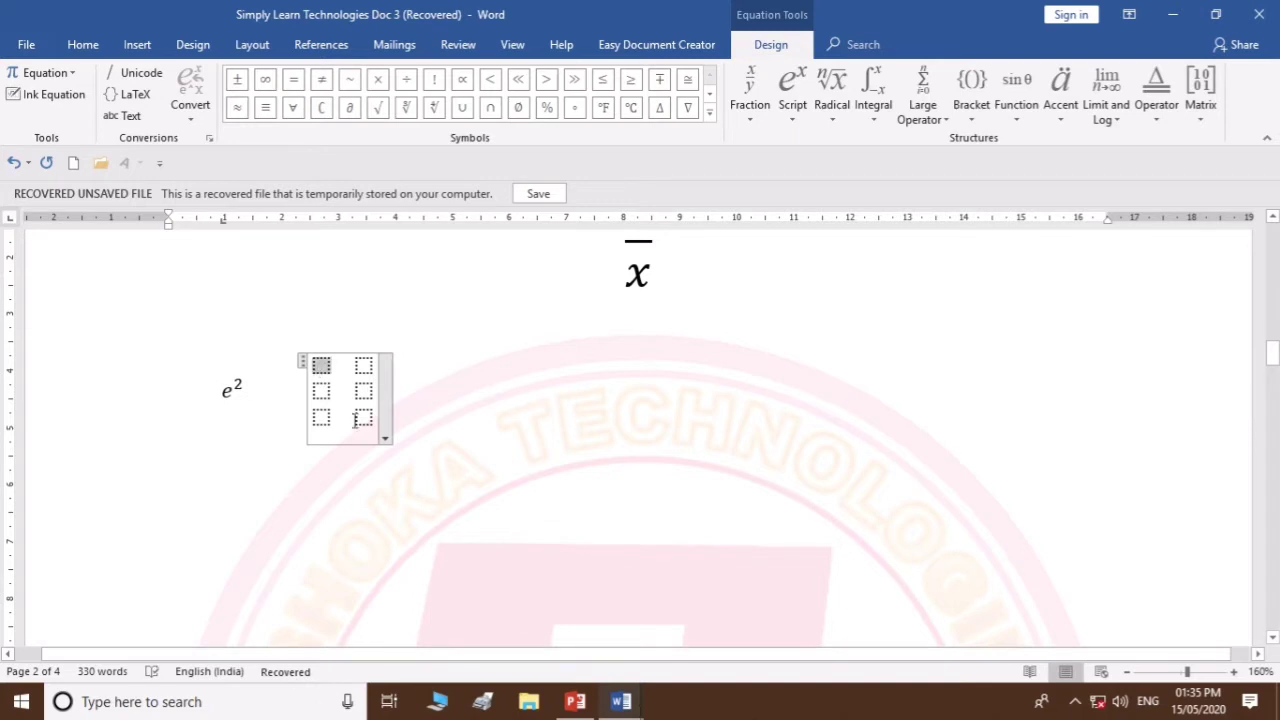
Fill the matrix rows with 2 and 3, 1 and 2, and 7 and 8
text(2)
key(Right)
text(3)
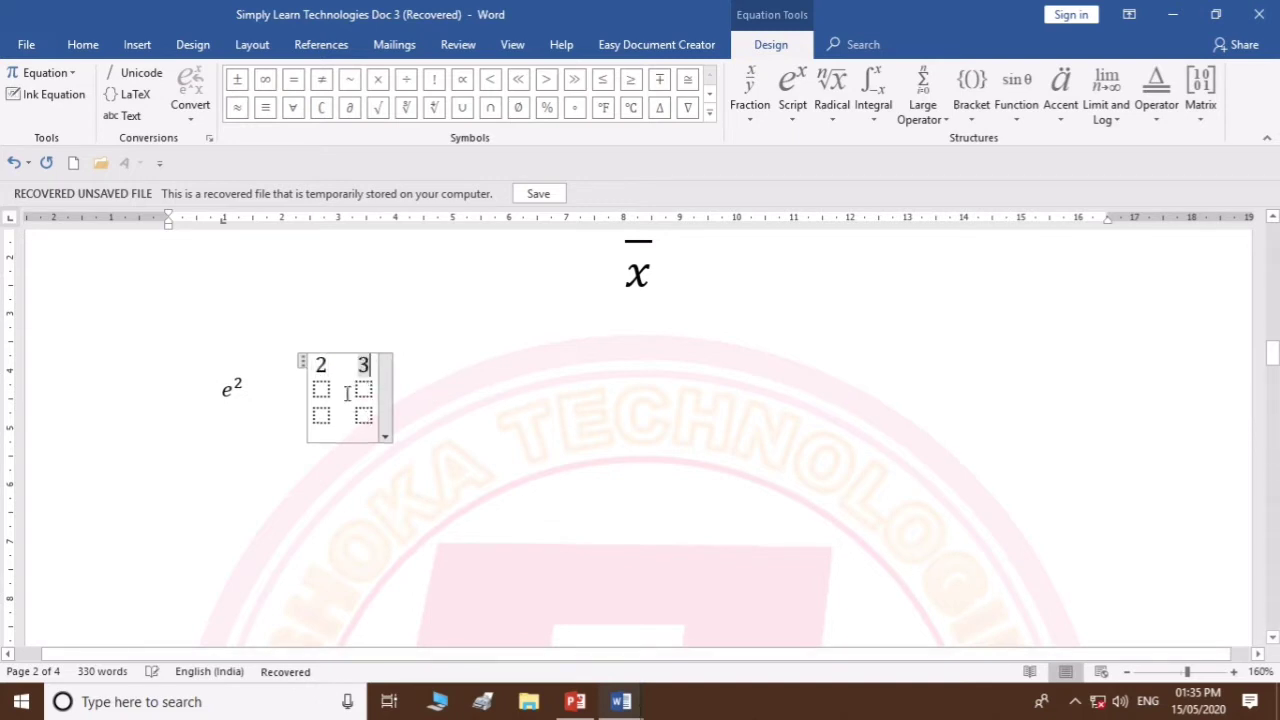
click(321, 389)
text(1)
click(363, 390)
text(2)
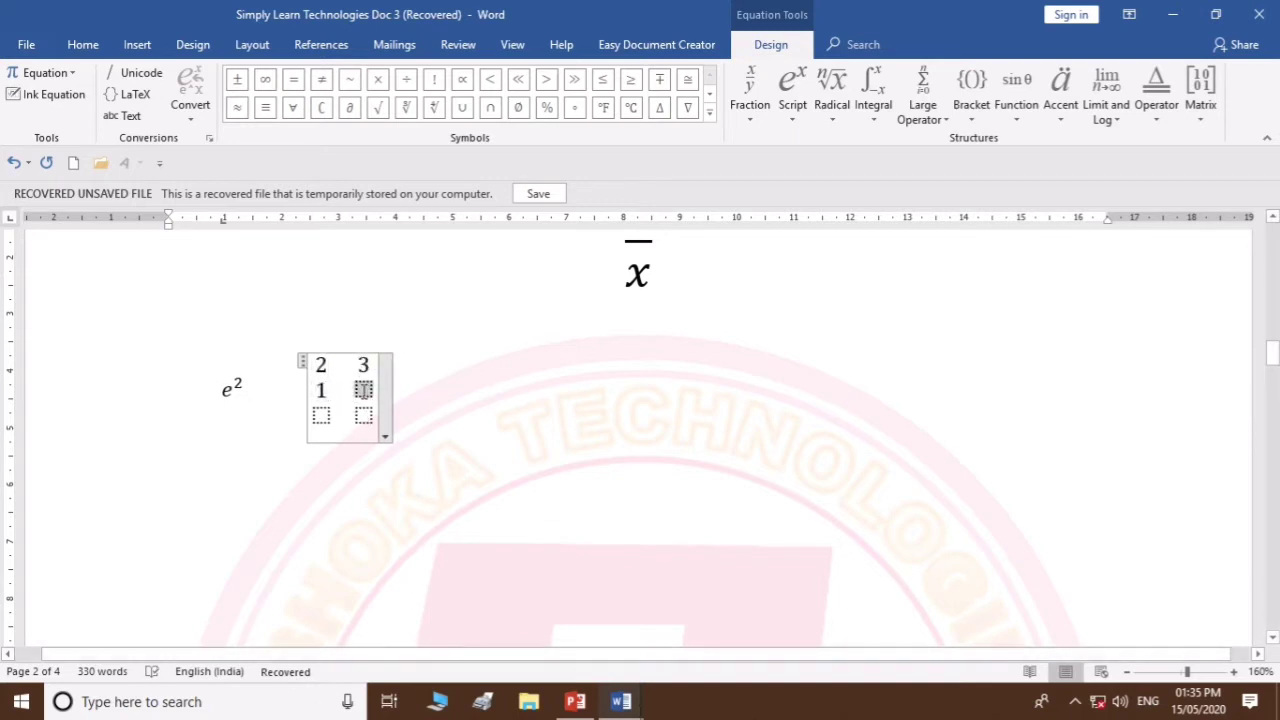
click(322, 416)
text(7)
click(363, 416)
text(8)
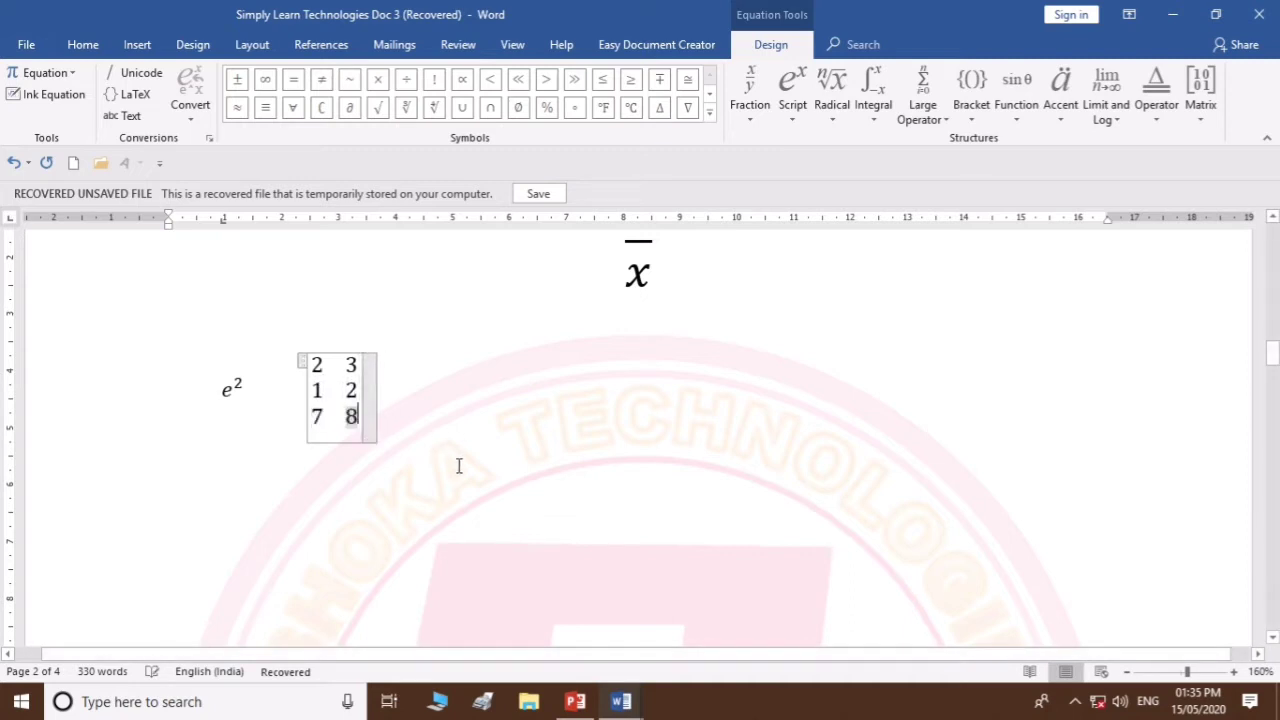
click(459, 466)
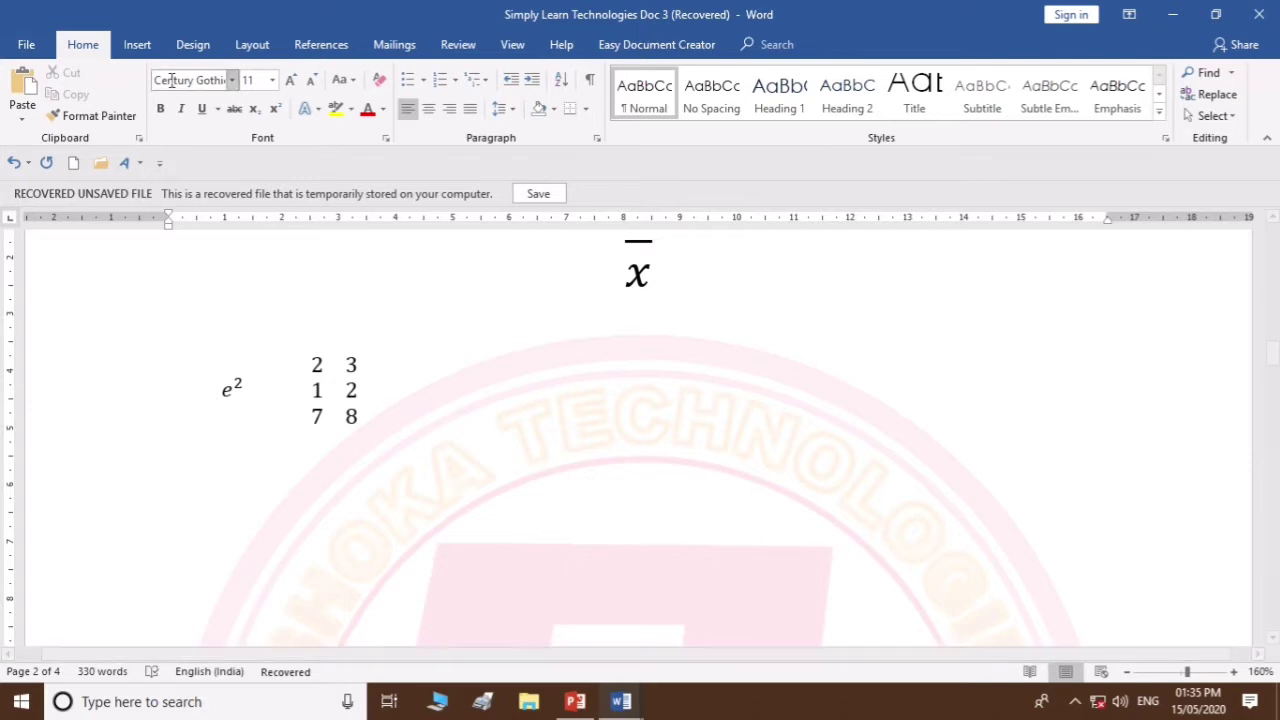
Insert a new equation below the matrix with the sine function and 30 as its argument
click(137, 44)
click(1128, 76)
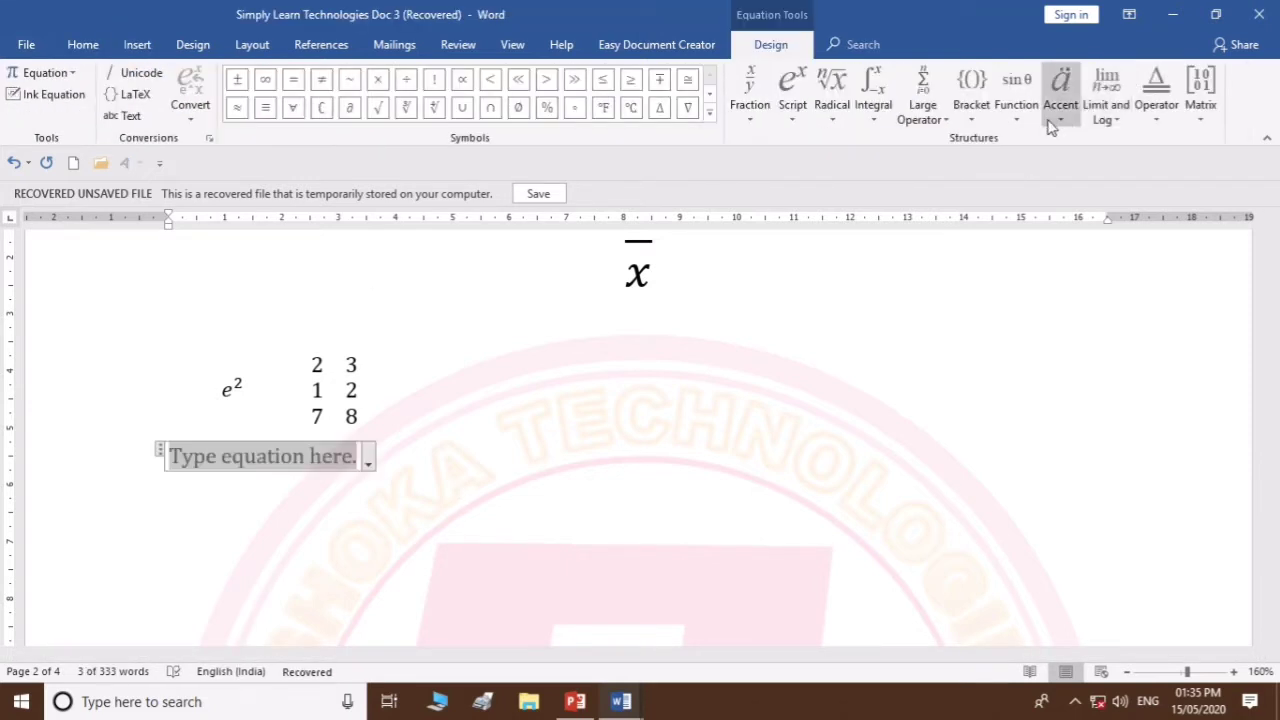
click(1018, 120)
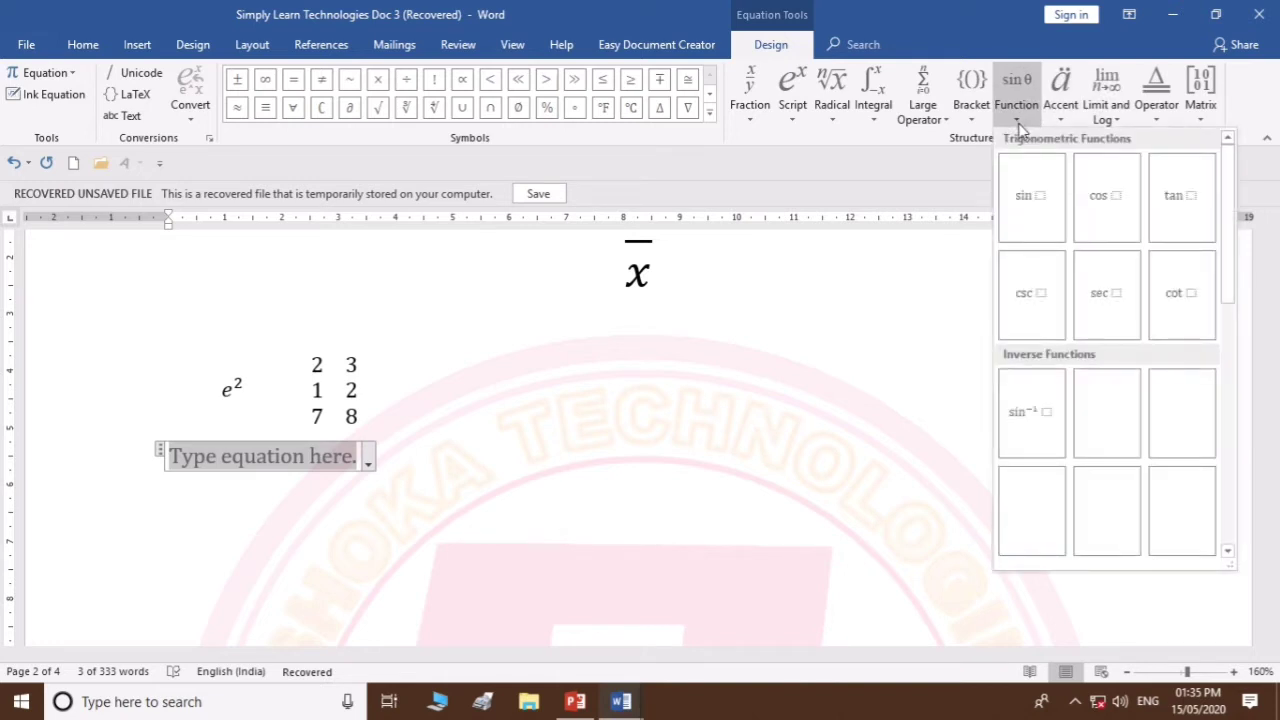
click(1031, 195)
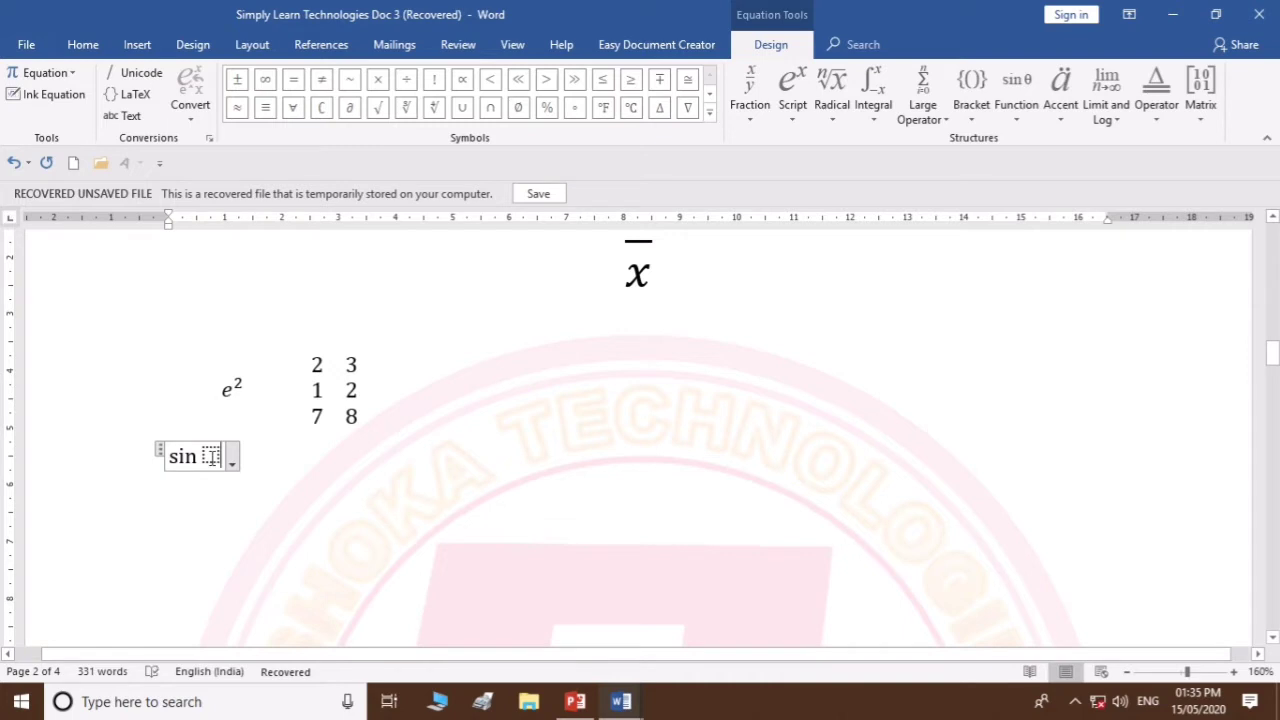
text(30)
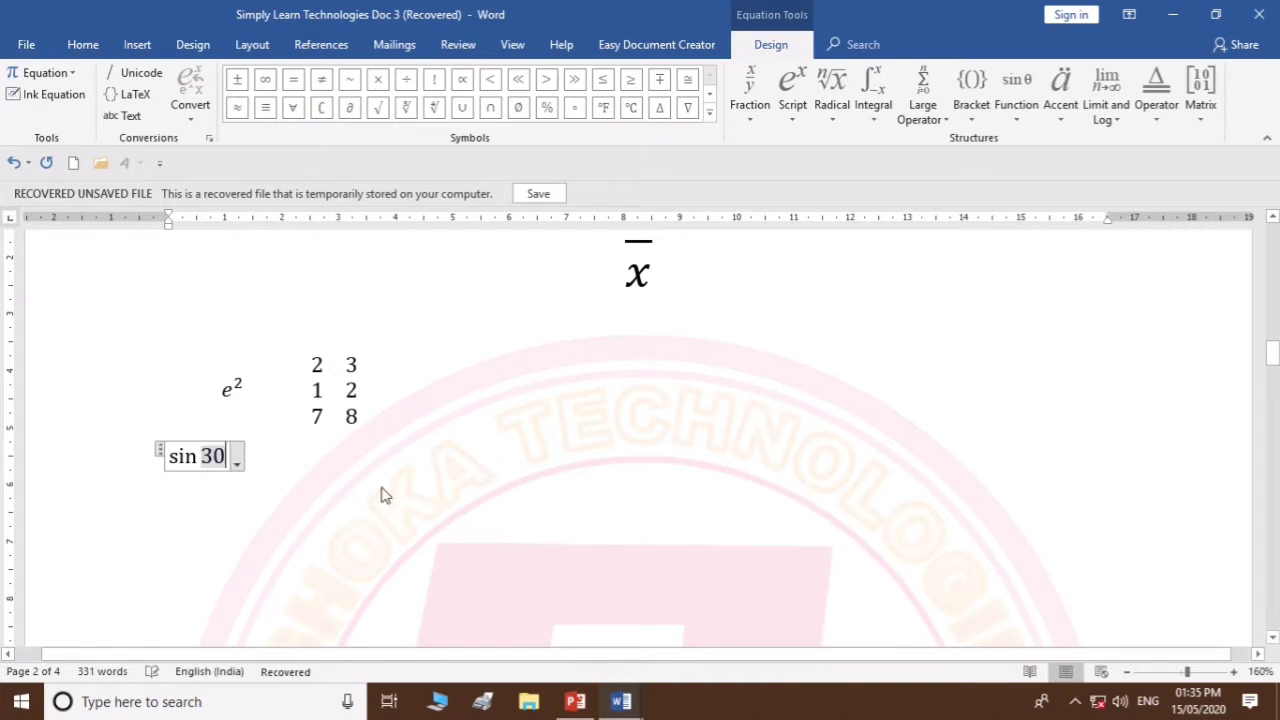
key(Right)
key(Right)
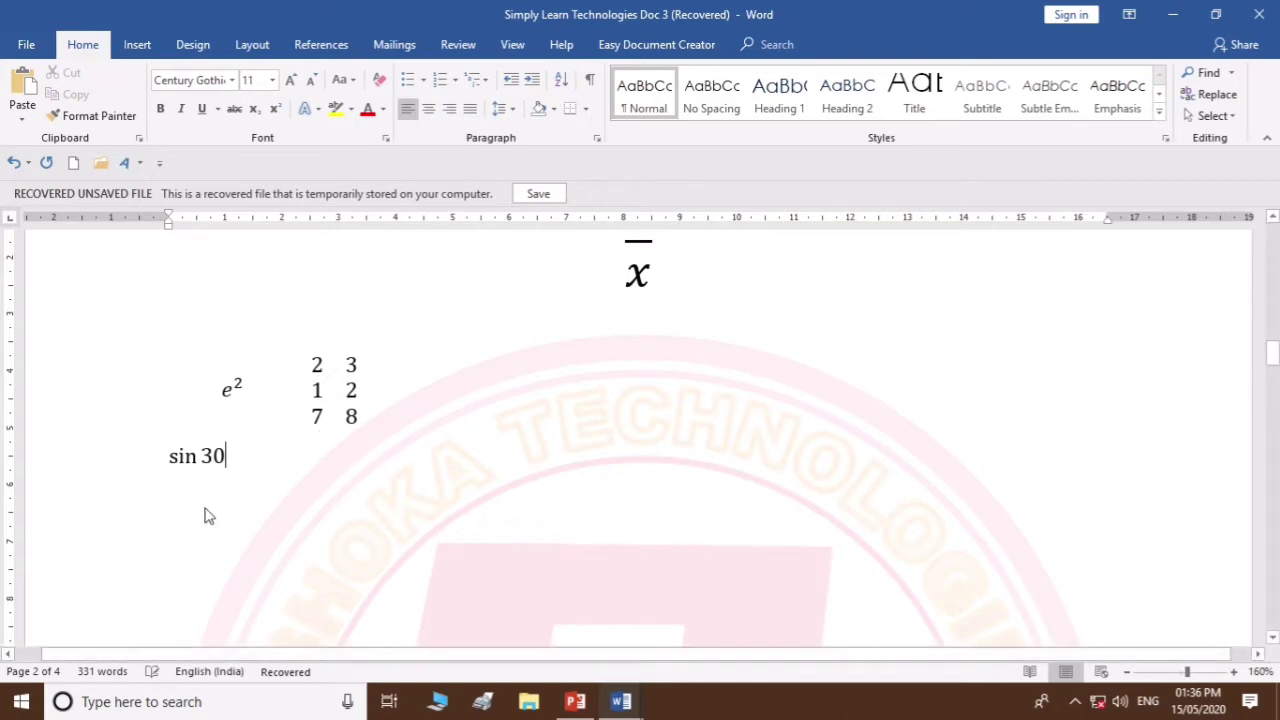
Insert the built-in Area of Circle equation on an empty line further down the page
scroll(172, 362, down, 6)
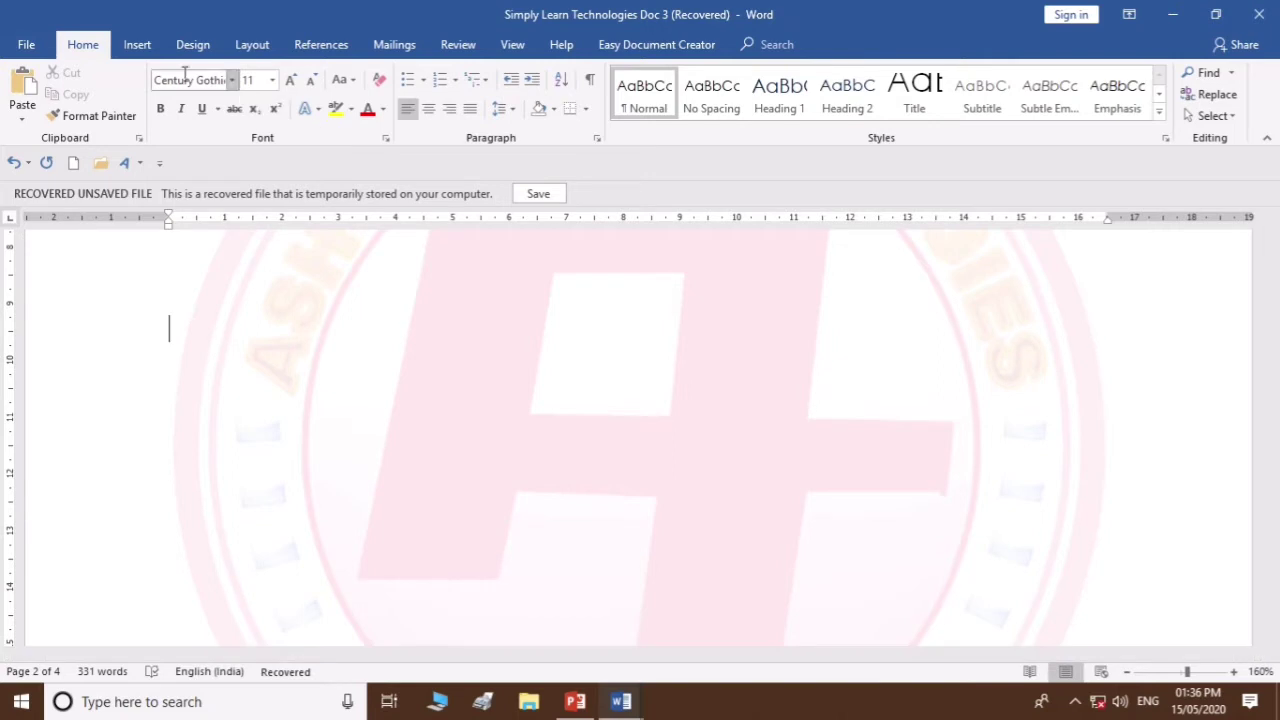
click(139, 45)
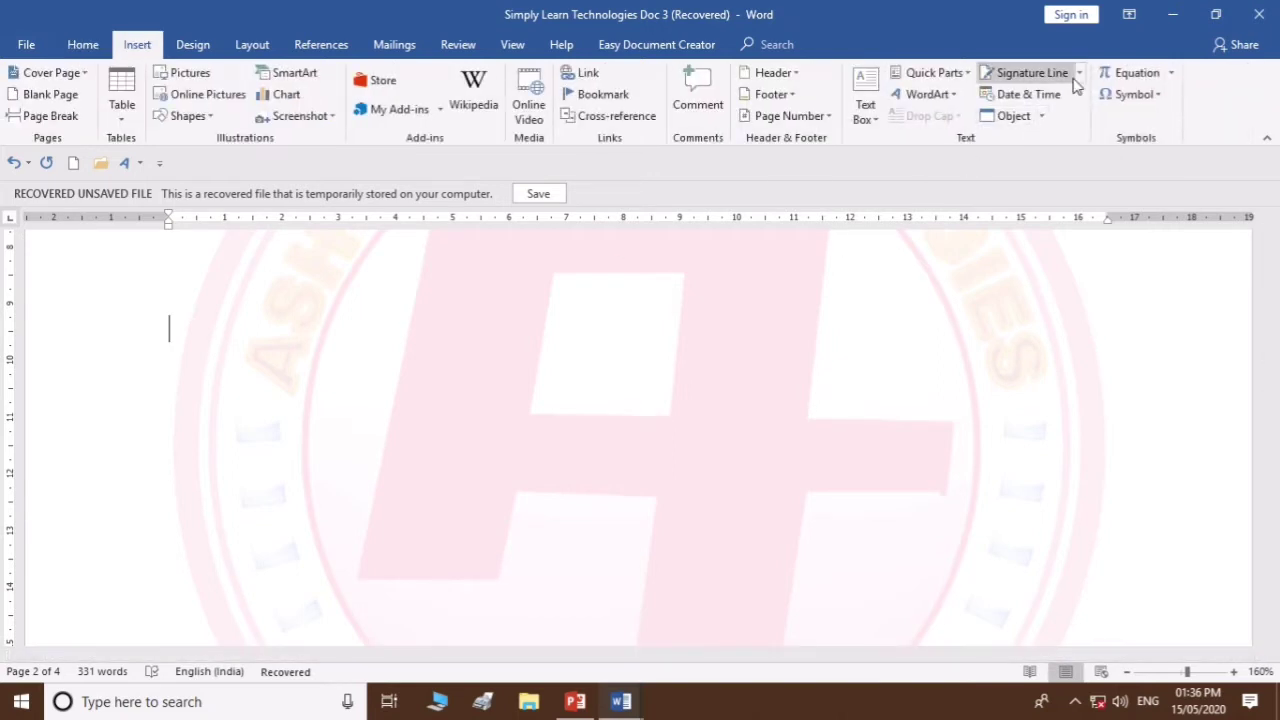
click(1133, 75)
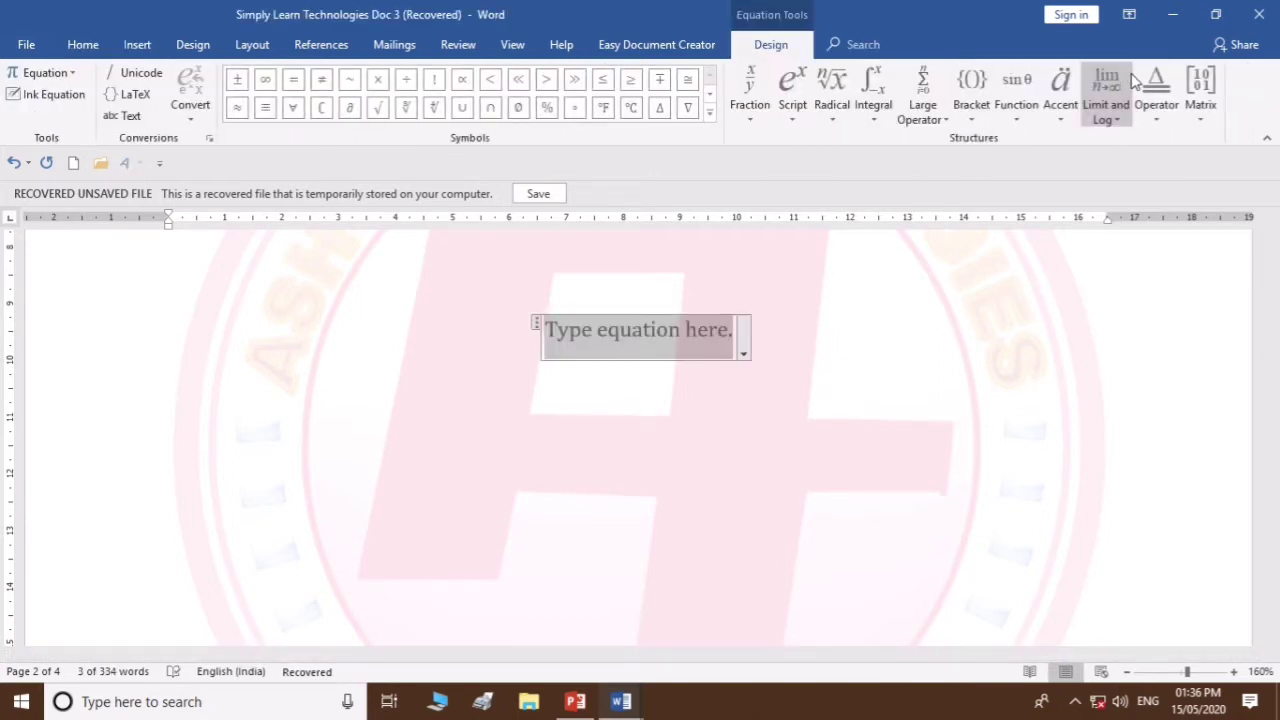
click(70, 76)
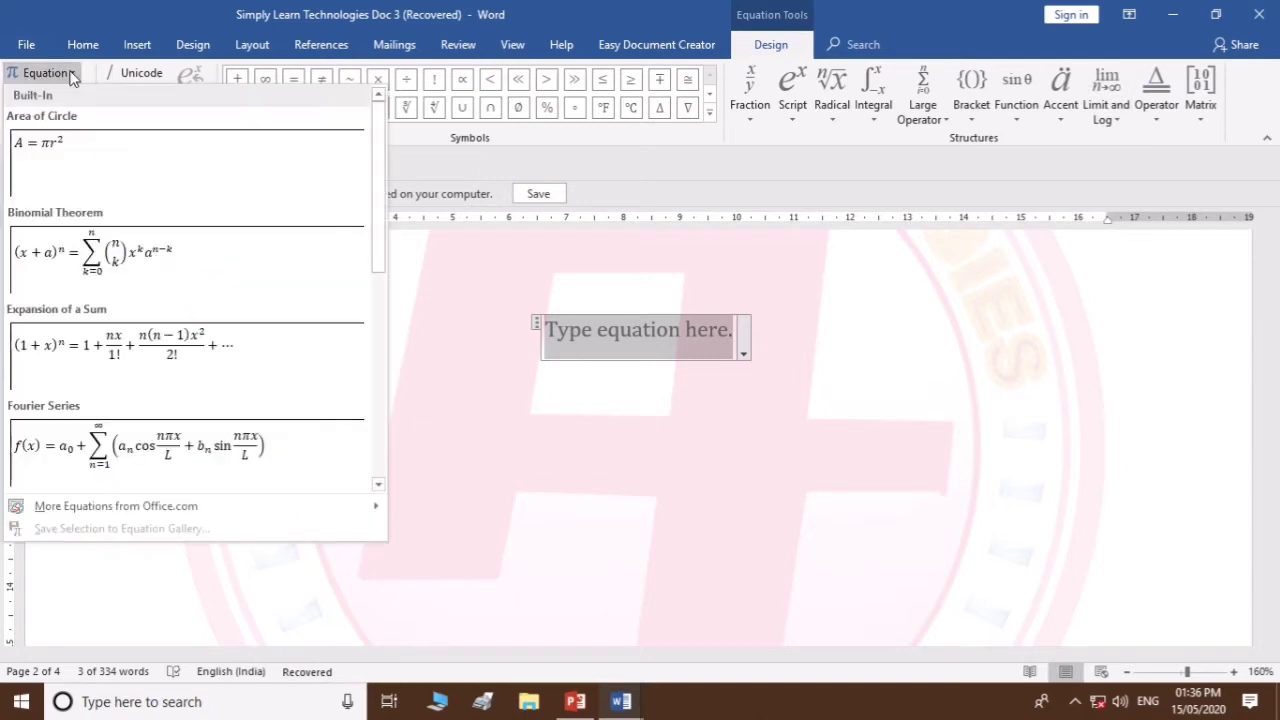
click(57, 163)
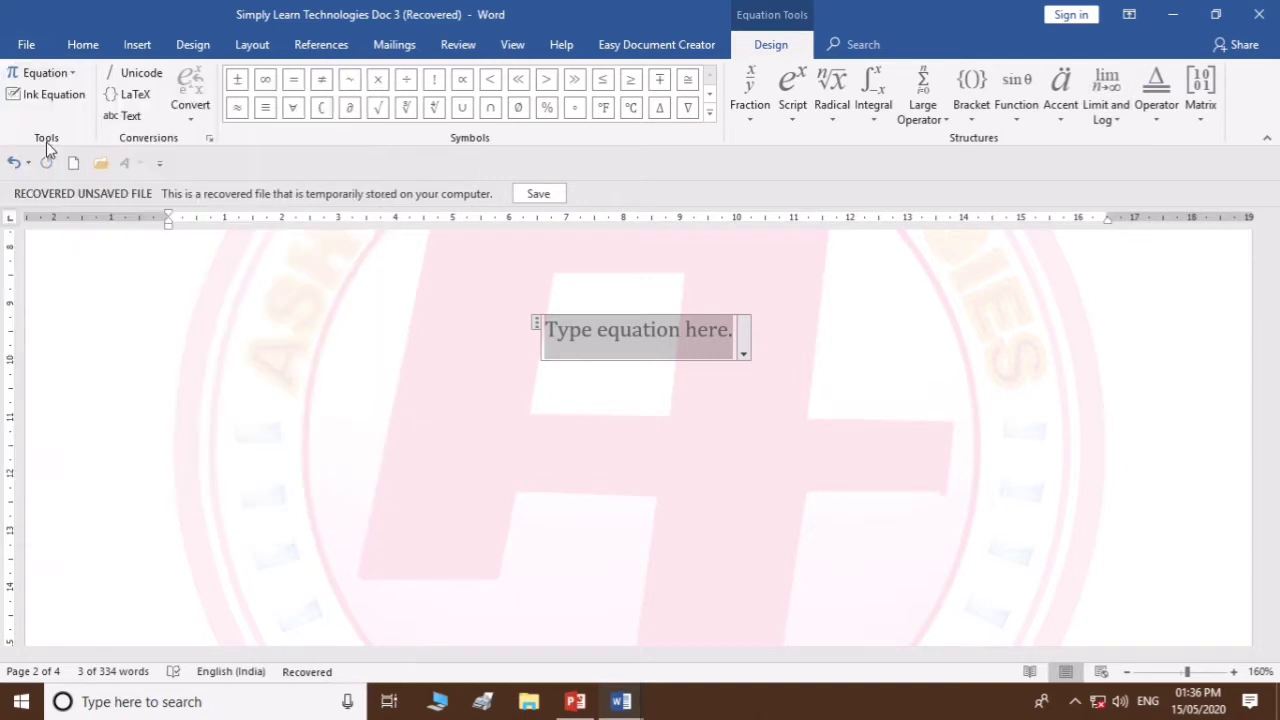
click(565, 470)
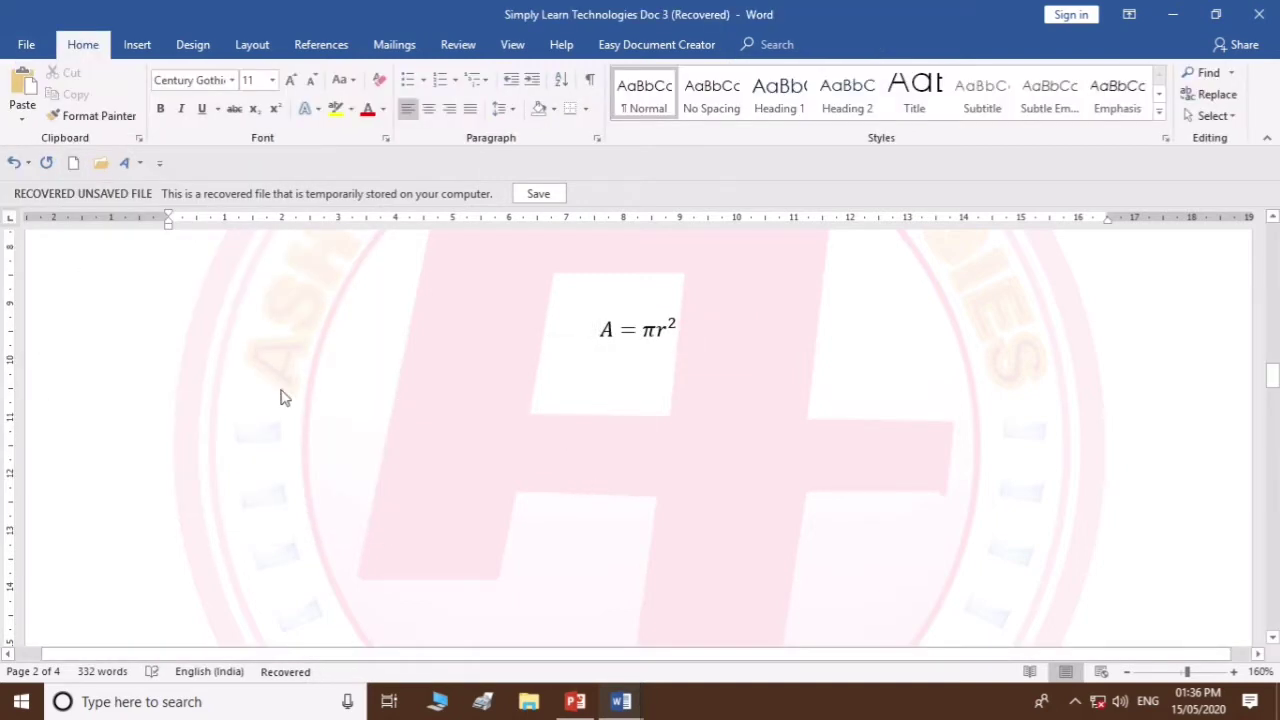
Insert the built-in Expansion of a Sum equation on the empty line below the area of circle formula
click(195, 386)
click(171, 411)
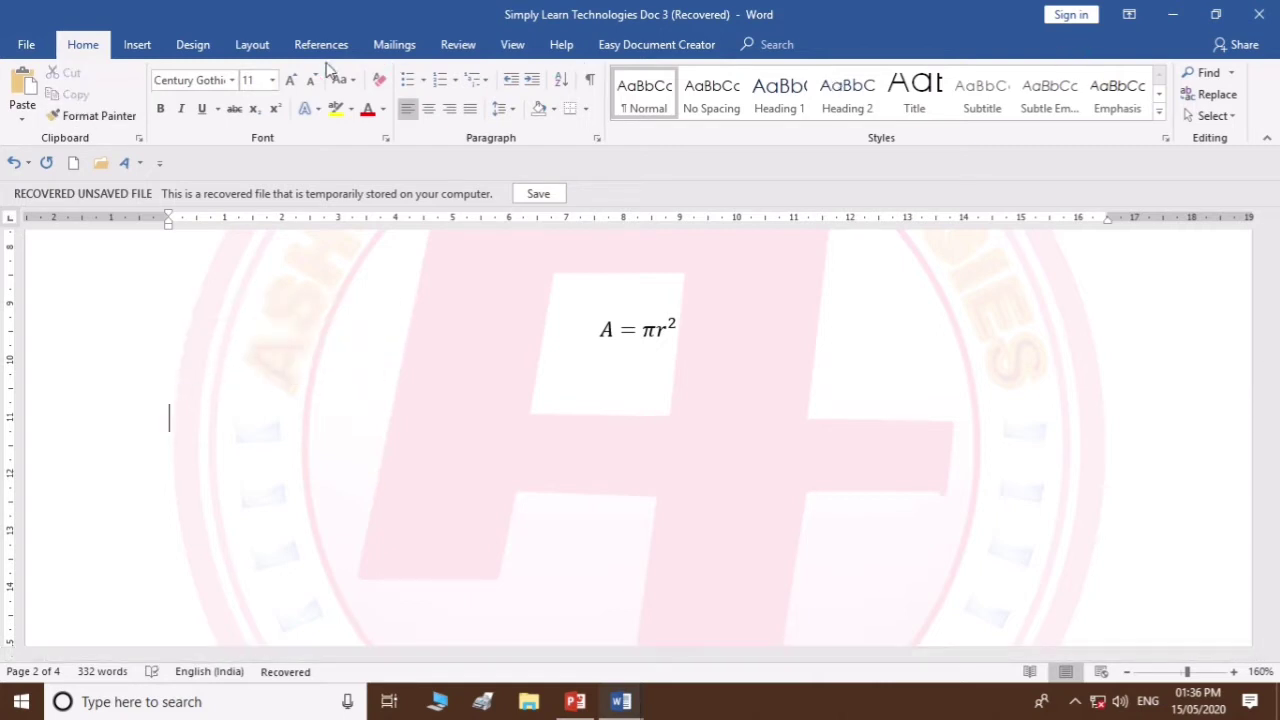
click(134, 46)
click(1104, 74)
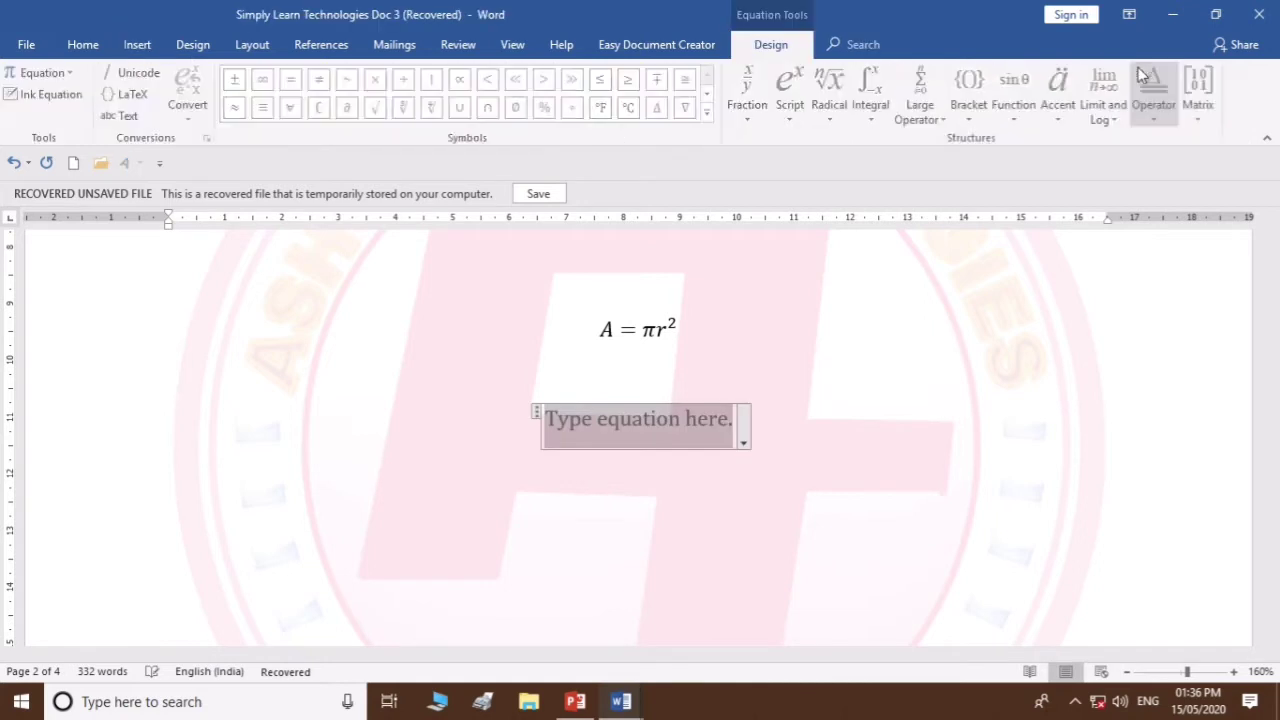
click(71, 74)
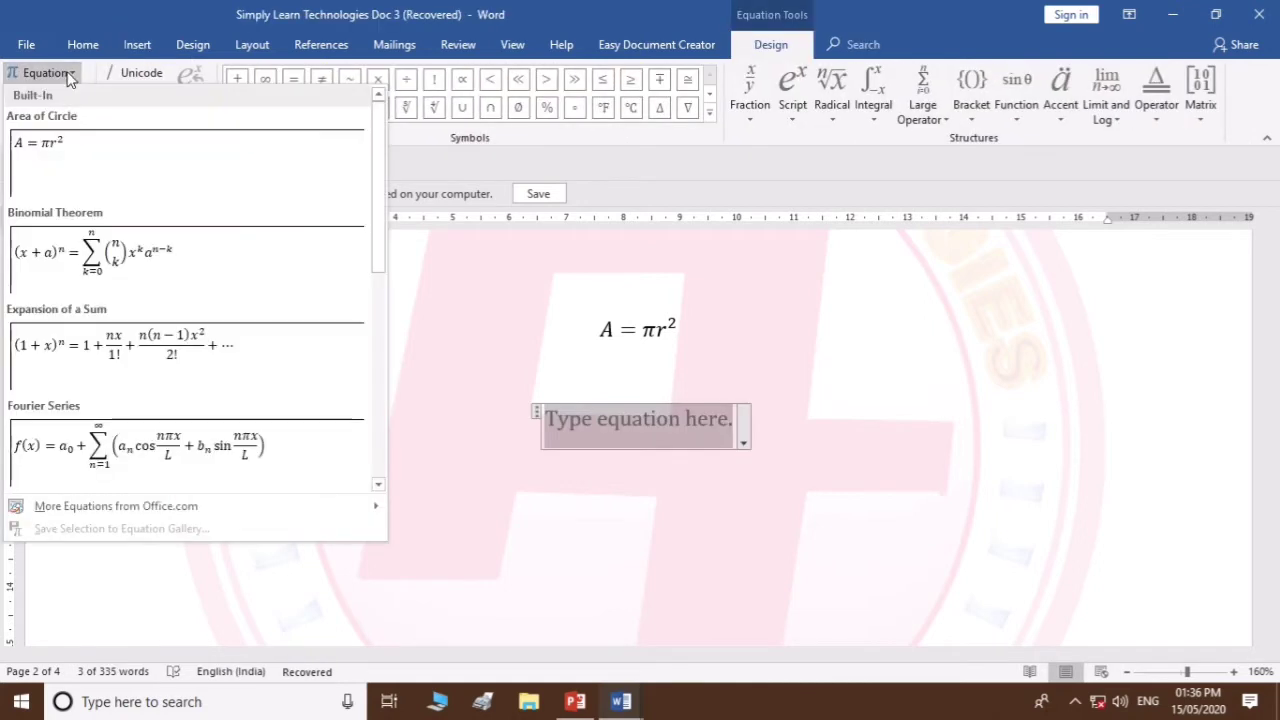
click(128, 356)
click(736, 572)
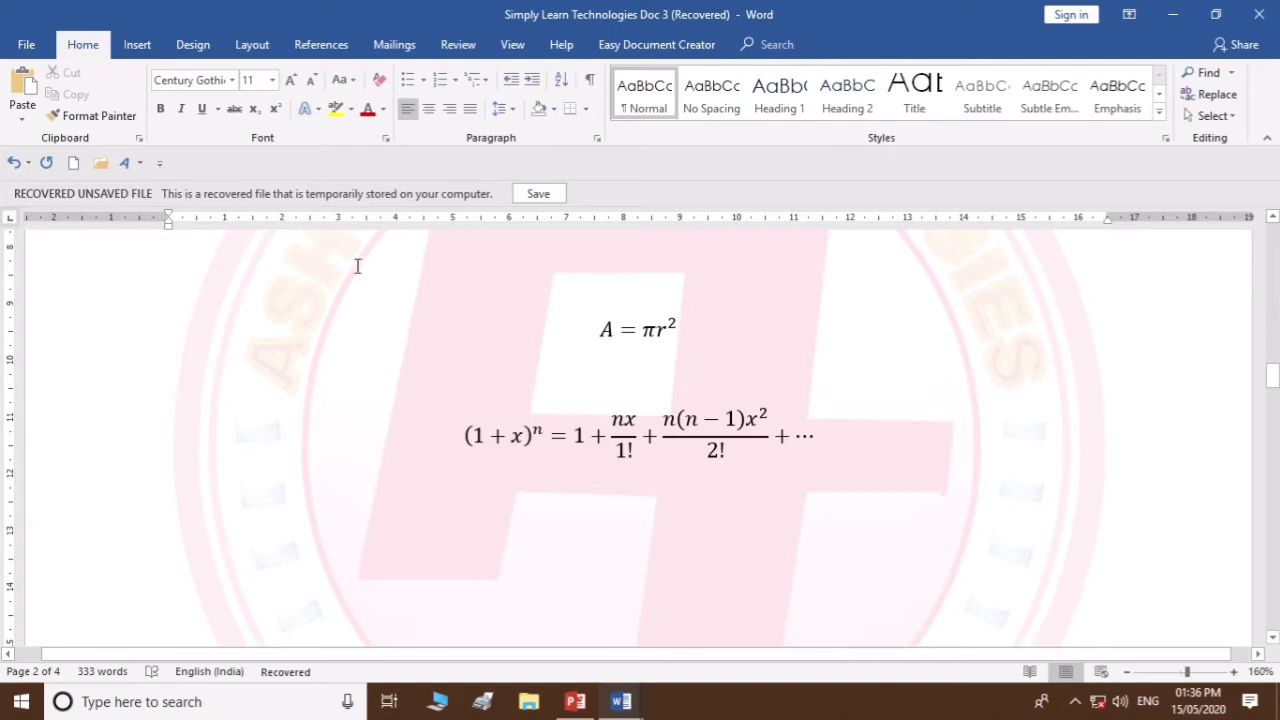
Insert the built-in Trig Identity 1 equation below the Expansion of a Sum equation
click(136, 45)
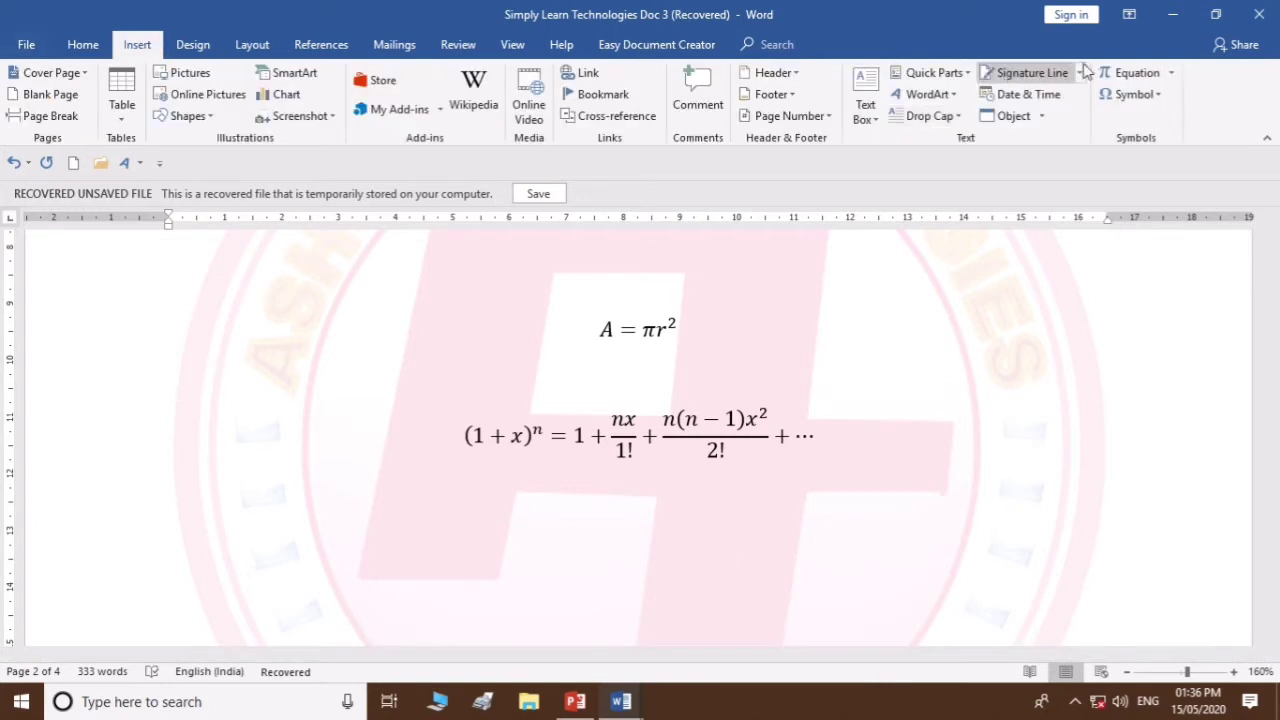
click(1125, 77)
click(72, 73)
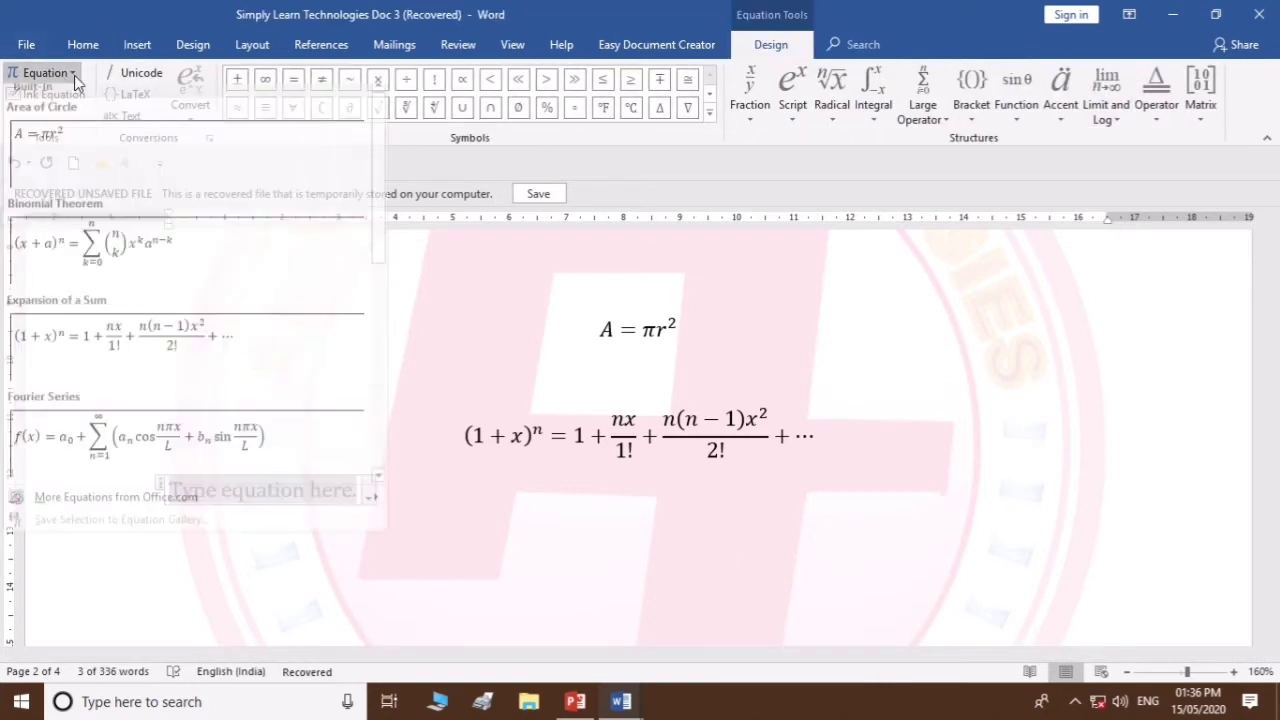
scroll(148, 422, down, 3)
click(152, 358)
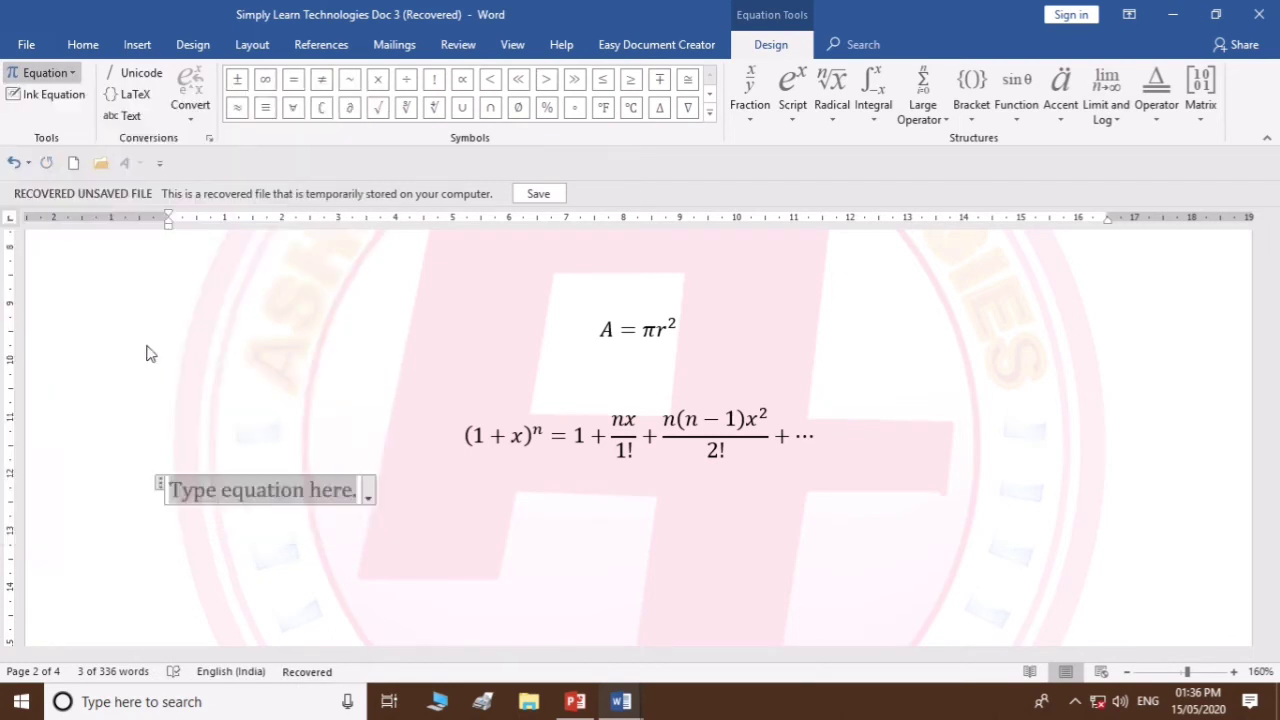
click(713, 513)
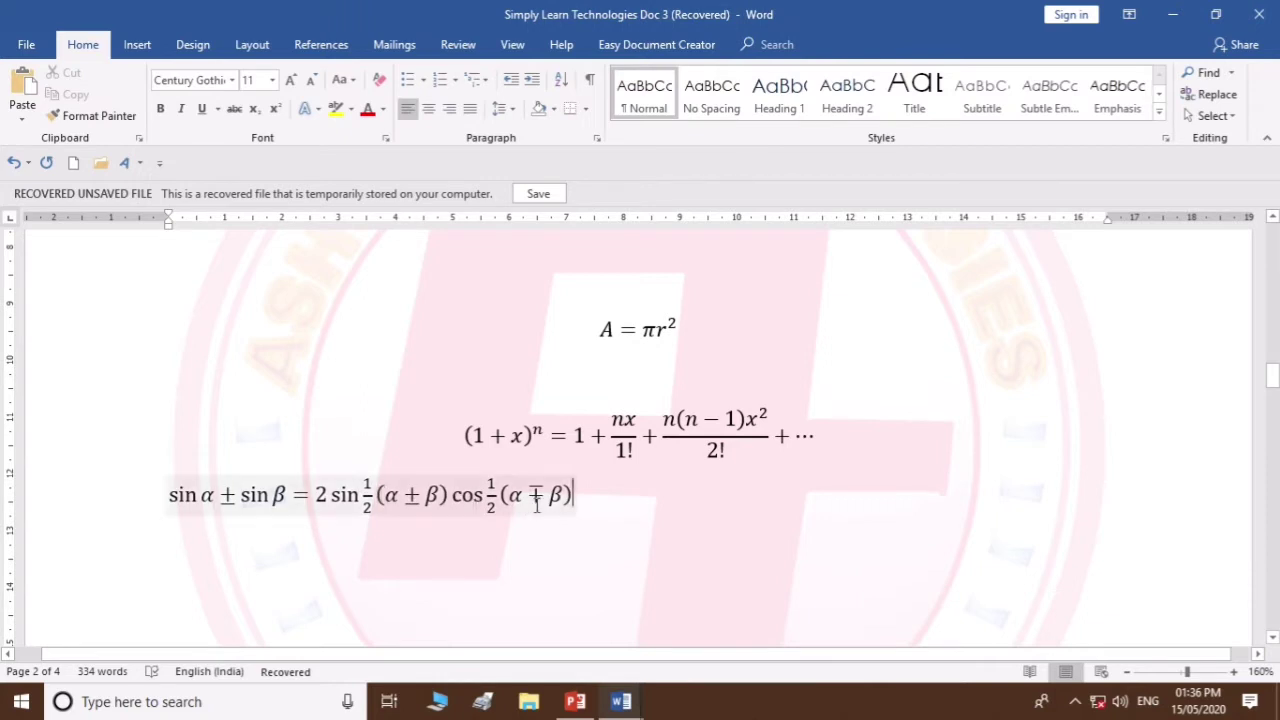
Start an empty line below the sine identity equation
scroll(663, 526, down, 5)
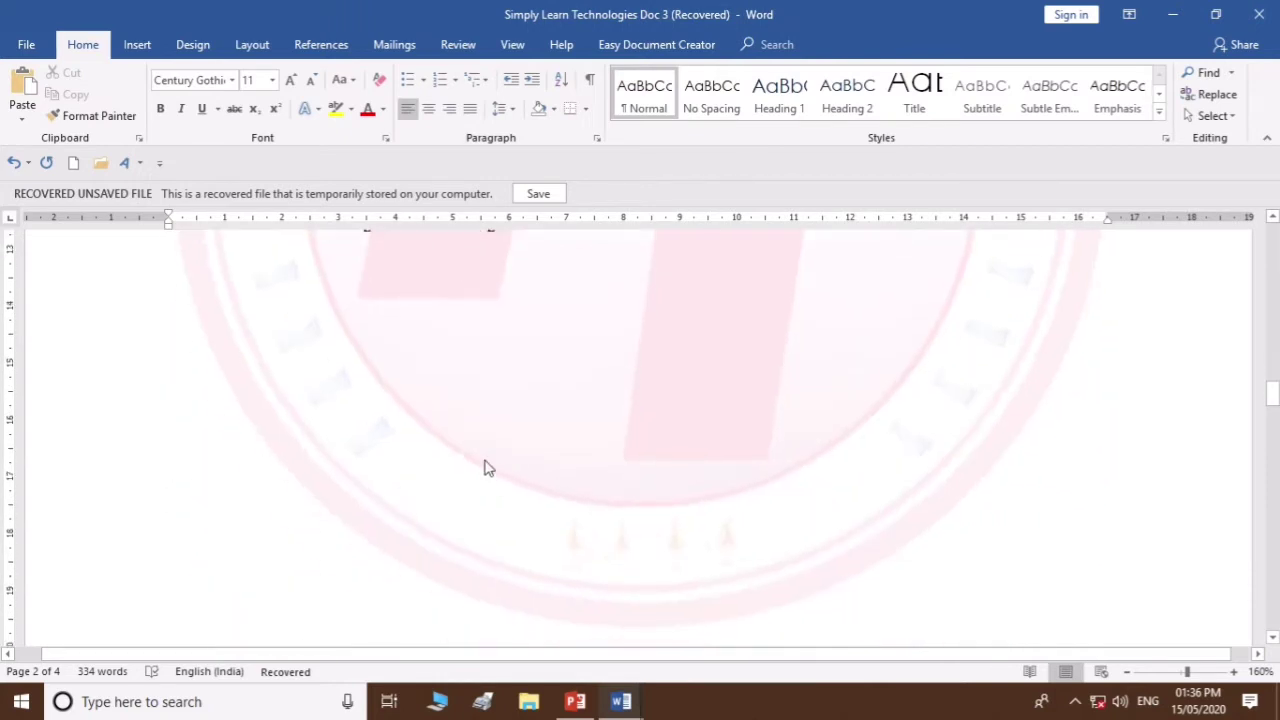
scroll(486, 466, up, 3)
click(219, 431)
click(185, 446)
double_click(147, 448)
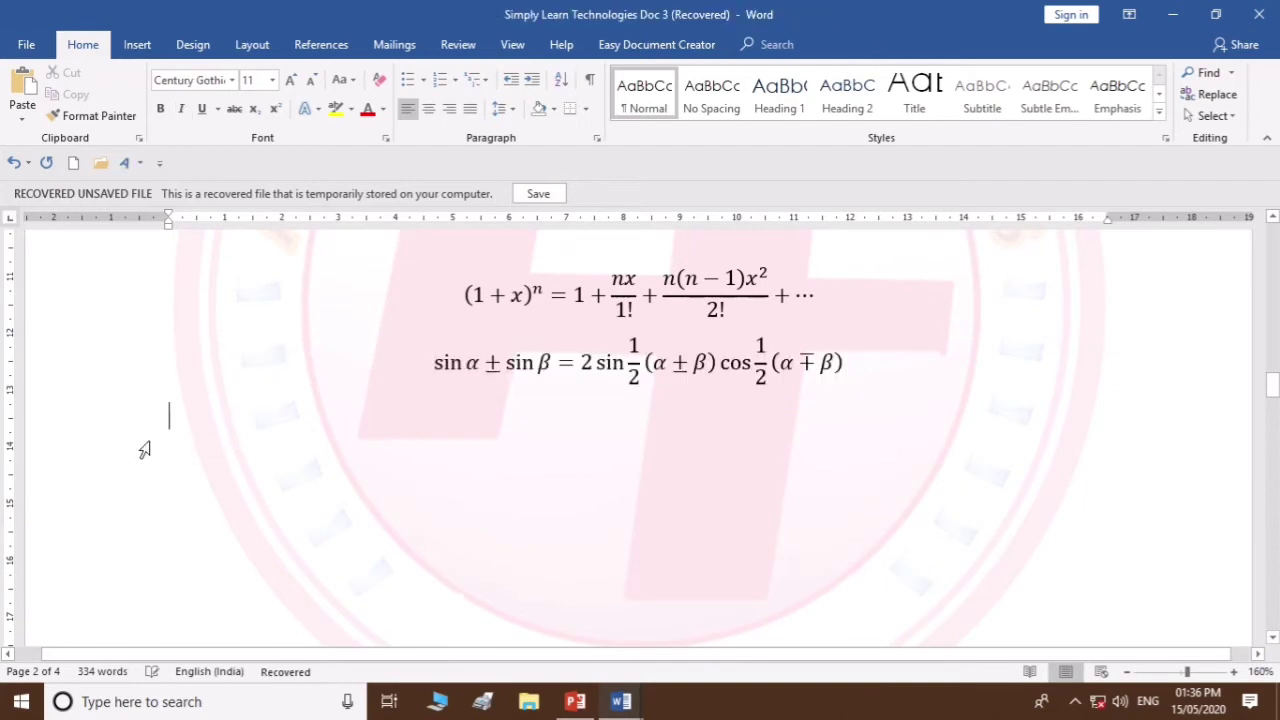
key(ctrl+z)
click(181, 420)
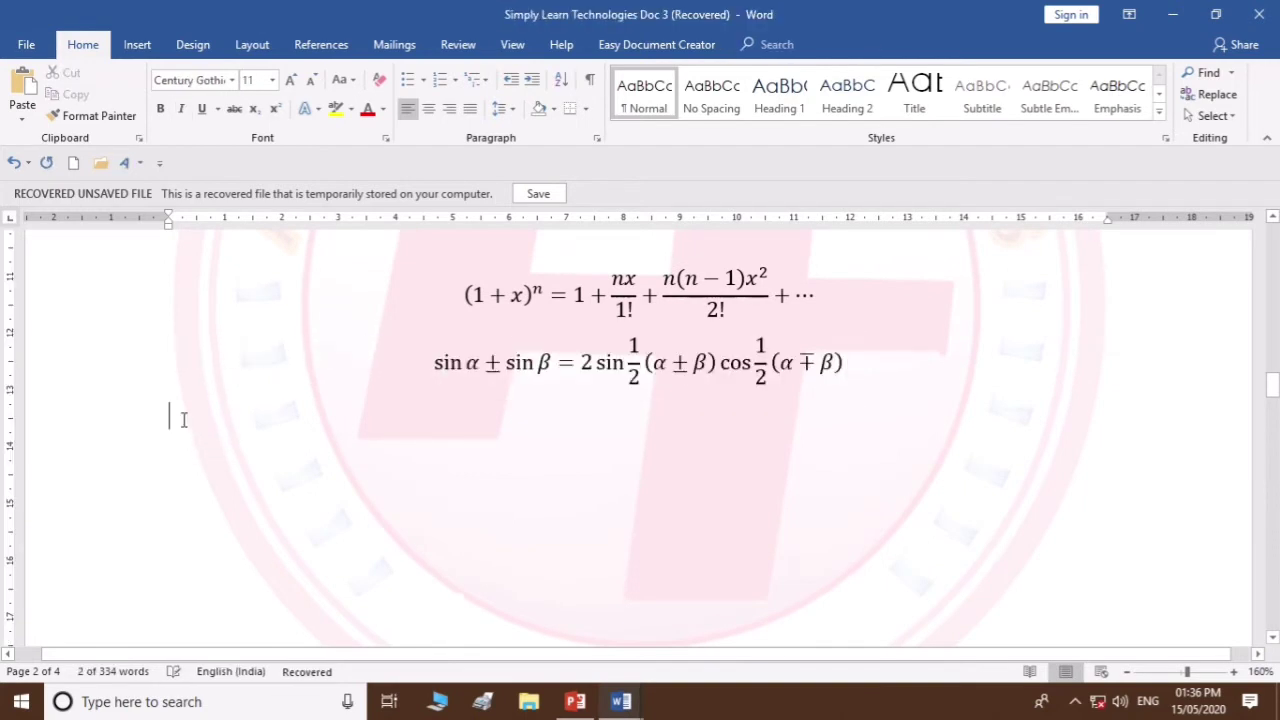
Insert a new empty equation on the same line as sin 30, a short distance after it
scroll(437, 391, up, 5)
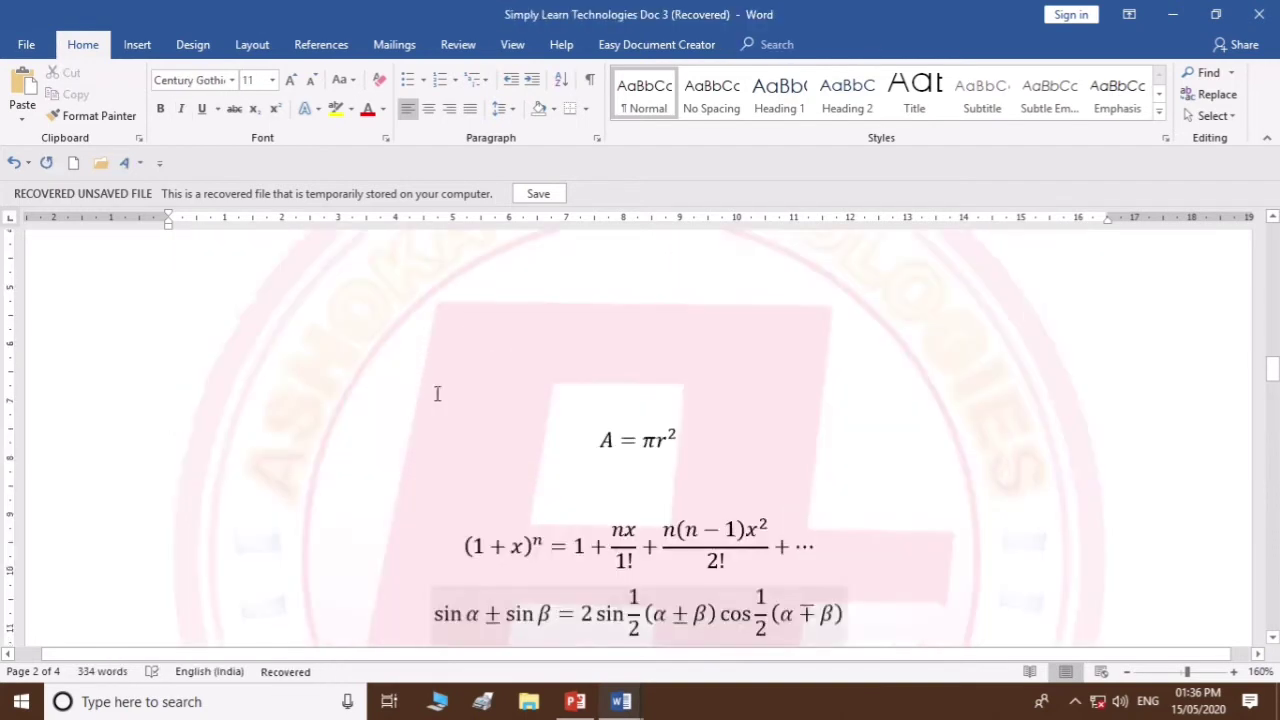
click(436, 389)
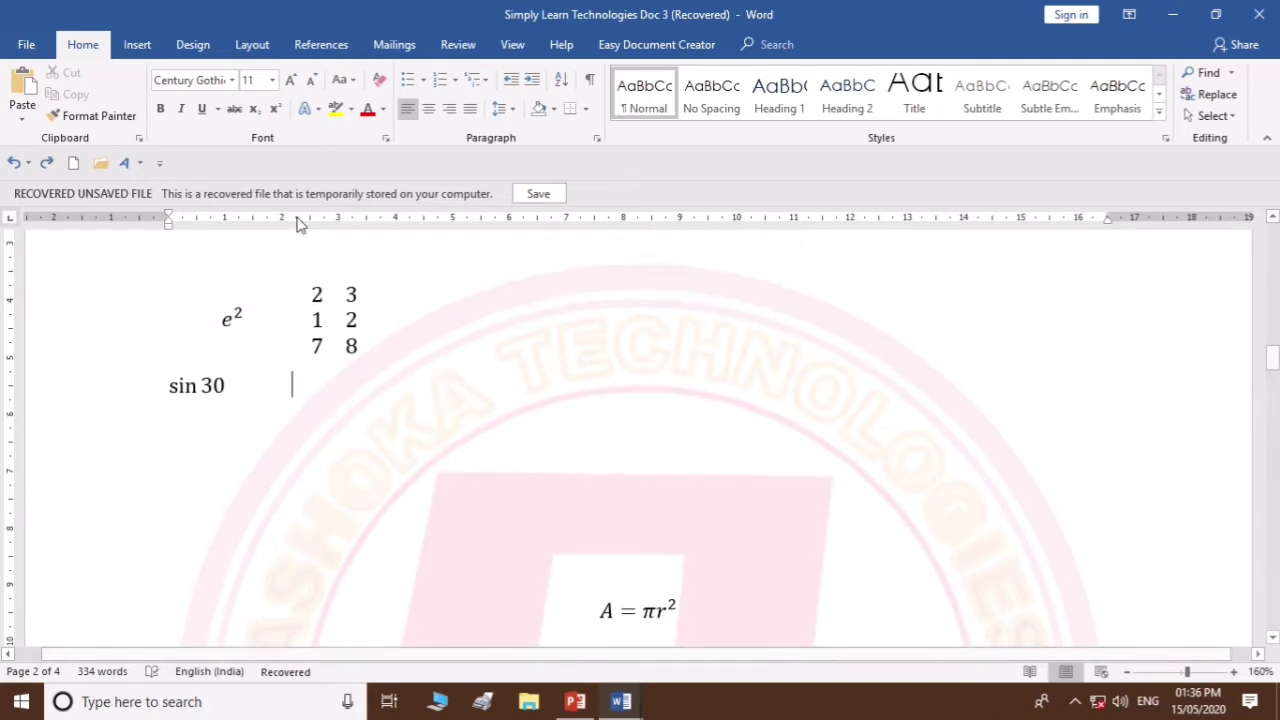
click(135, 46)
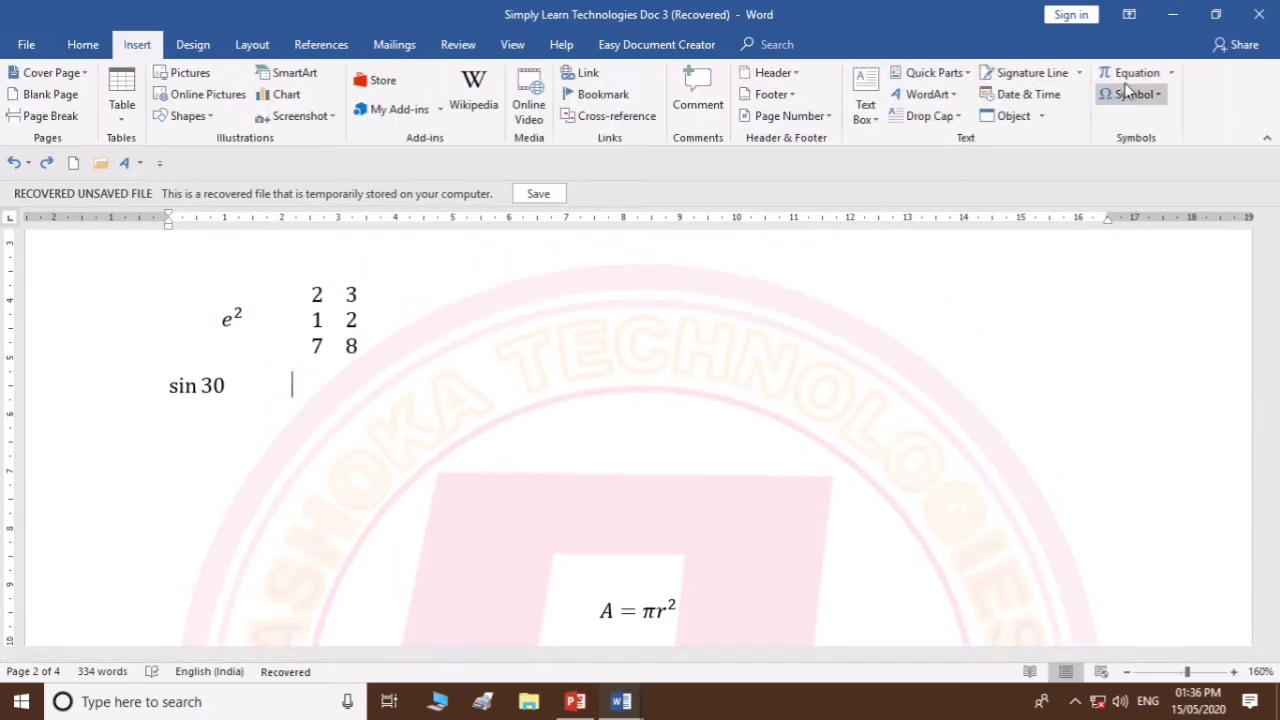
click(1137, 72)
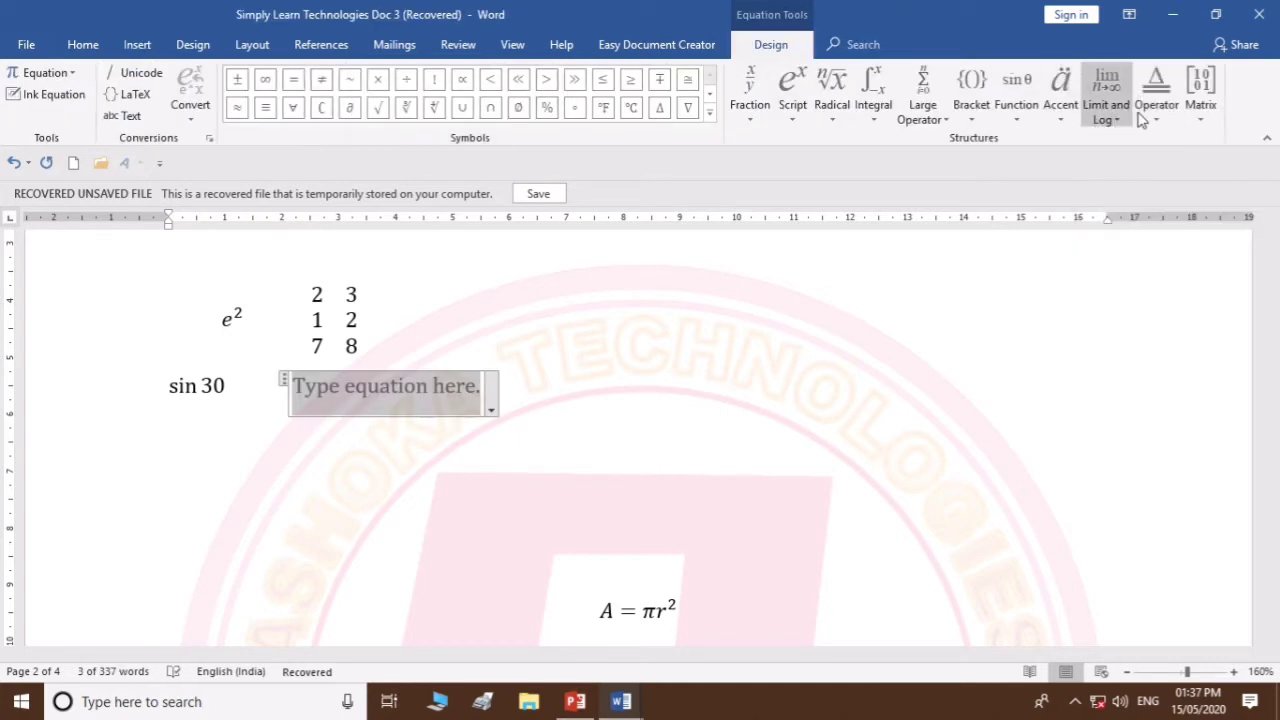
Look through the available operator, limit and log, accent, function, bracket and large operator structures
click(1158, 120)
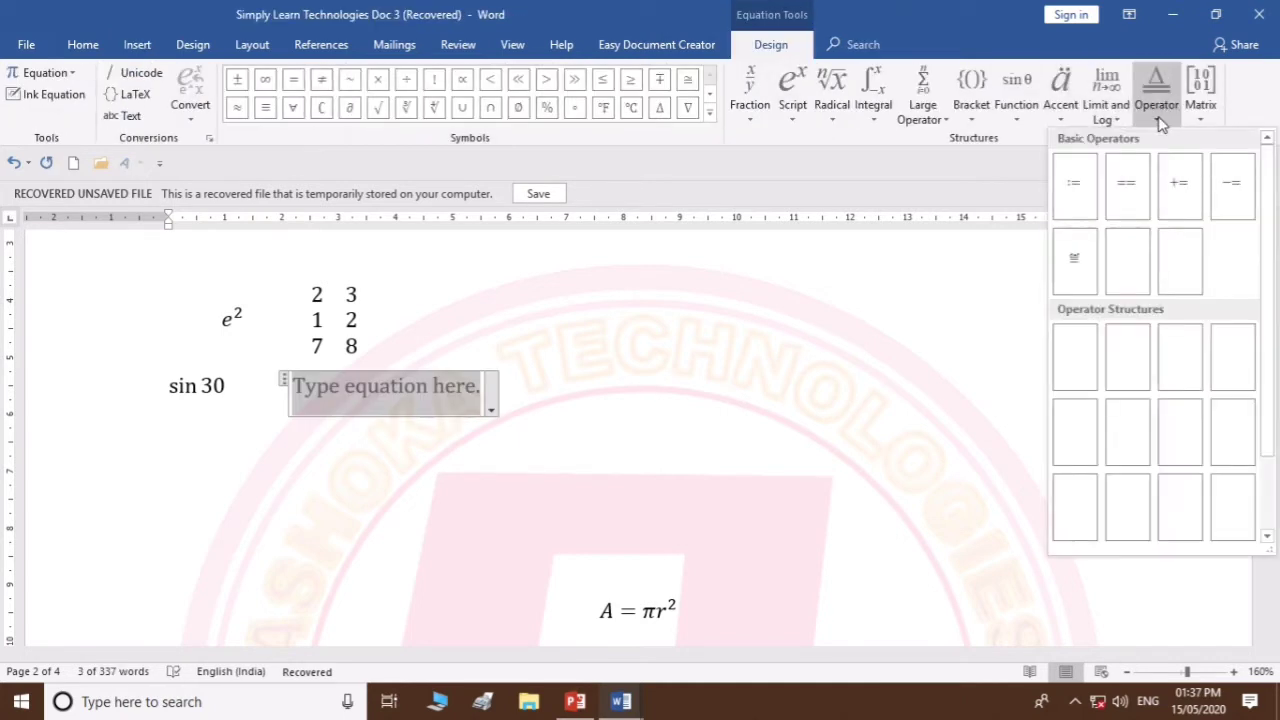
click(1113, 120)
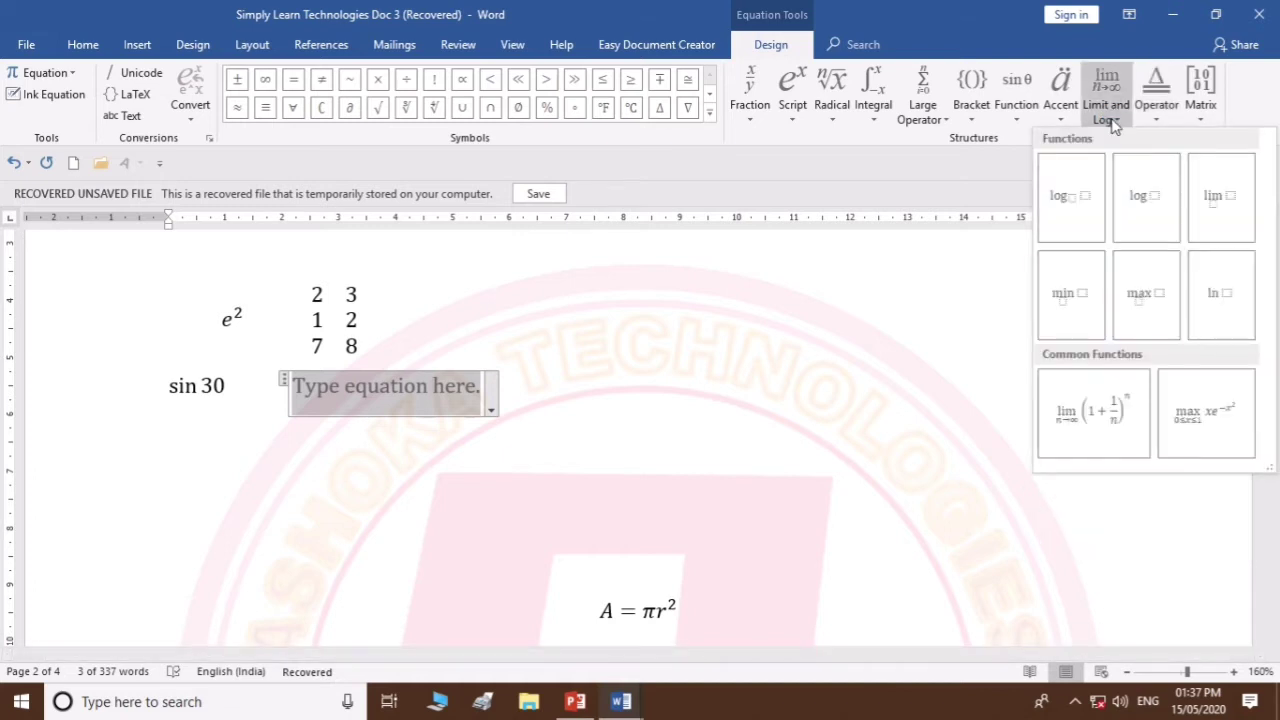
click(1066, 118)
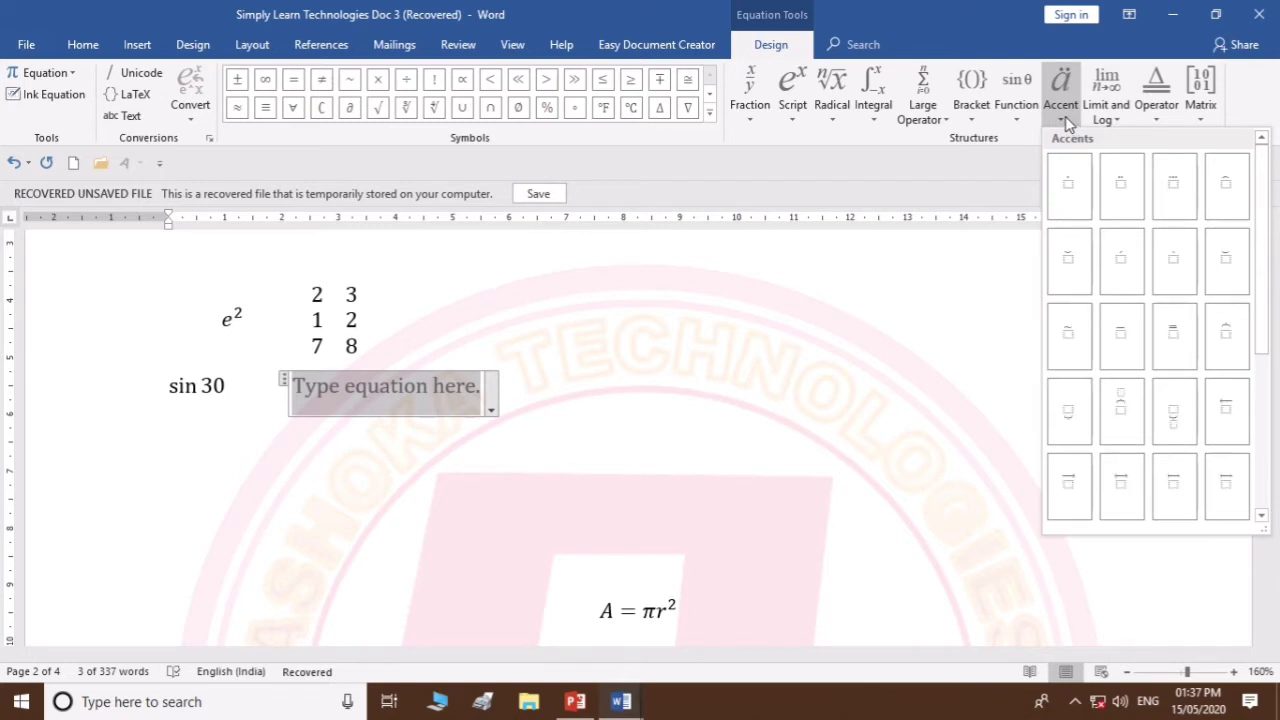
click(1020, 120)
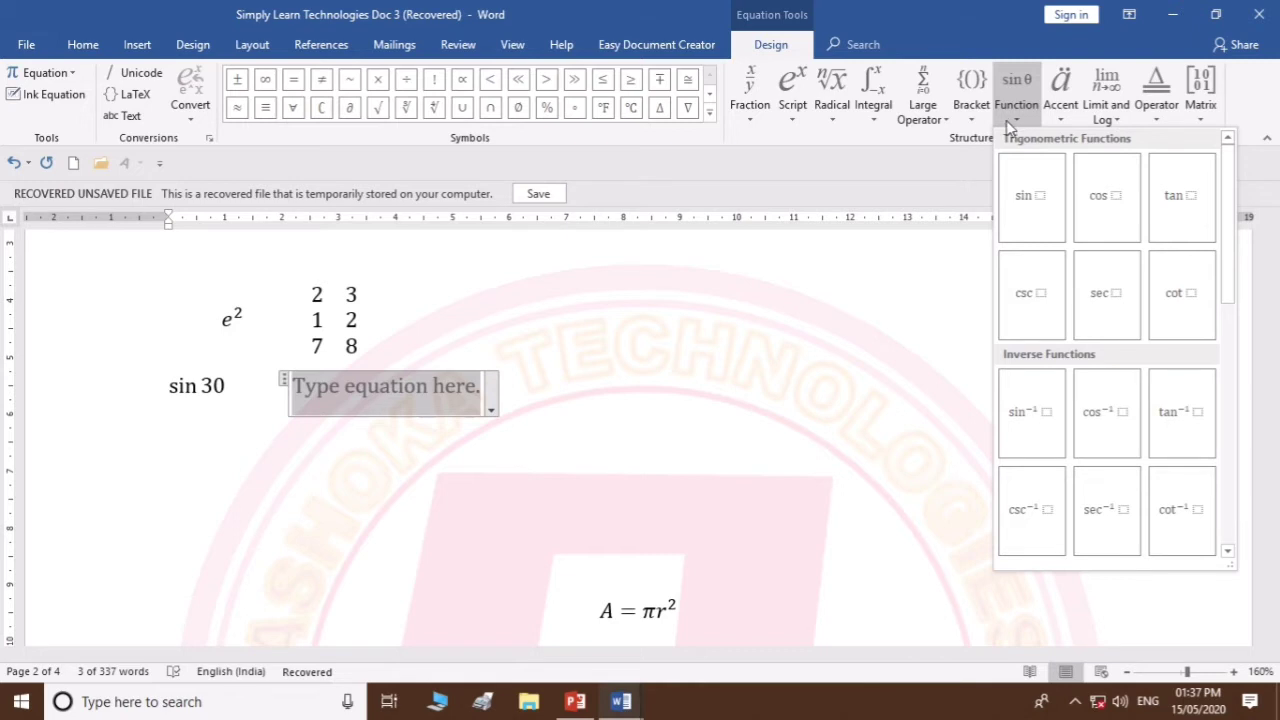
click(1012, 120)
click(972, 118)
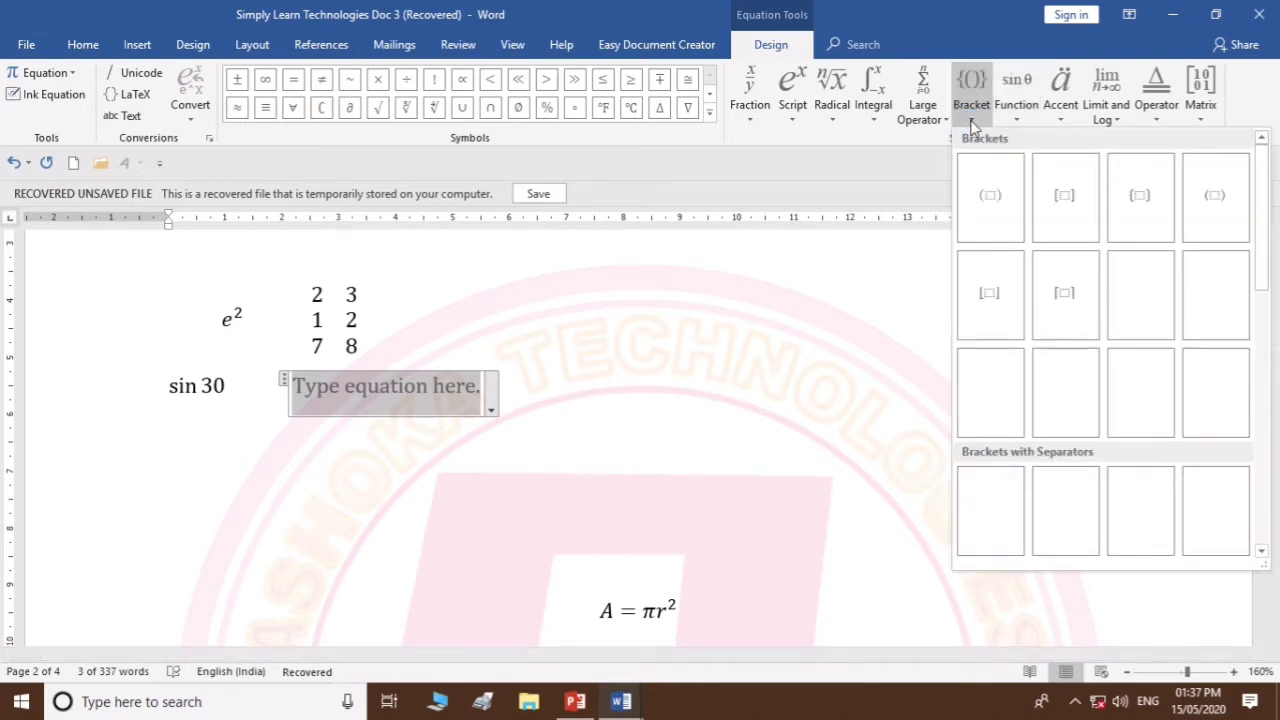
click(940, 120)
click(940, 120)
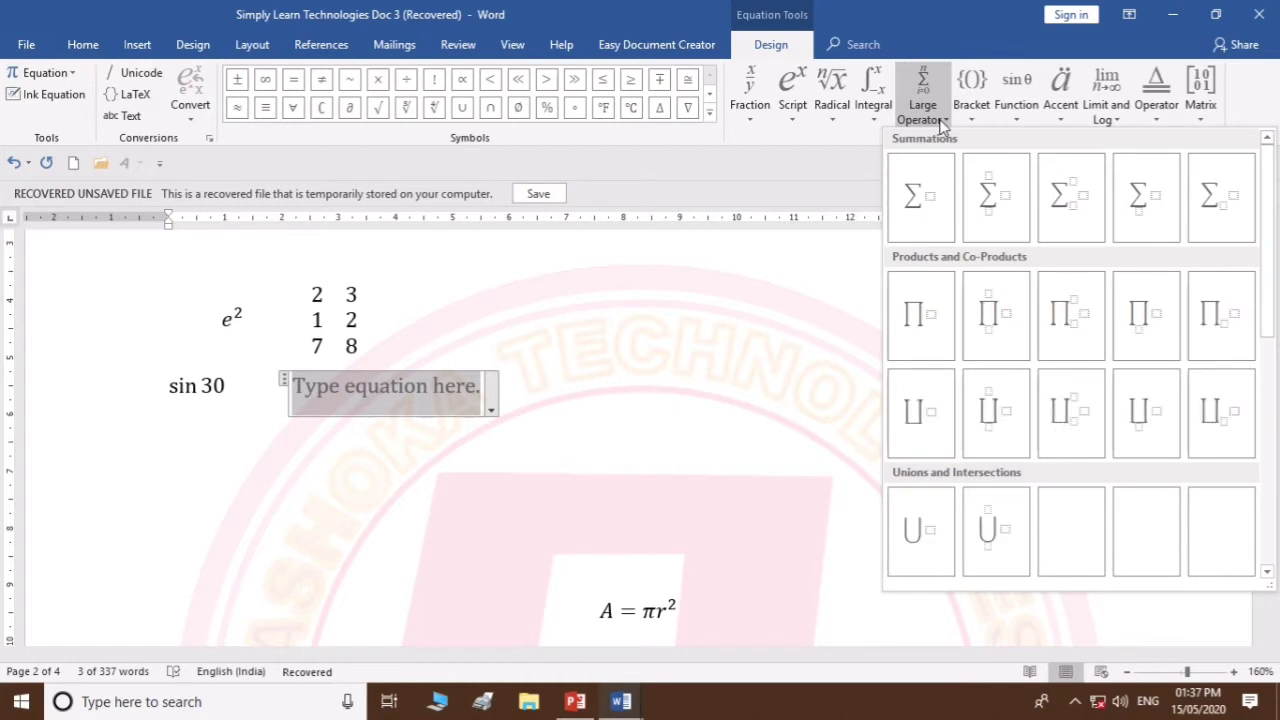
Insert a simple integral without limits into the empty equation beside sin 30, with 3 as its integrand
click(872, 120)
click(872, 120)
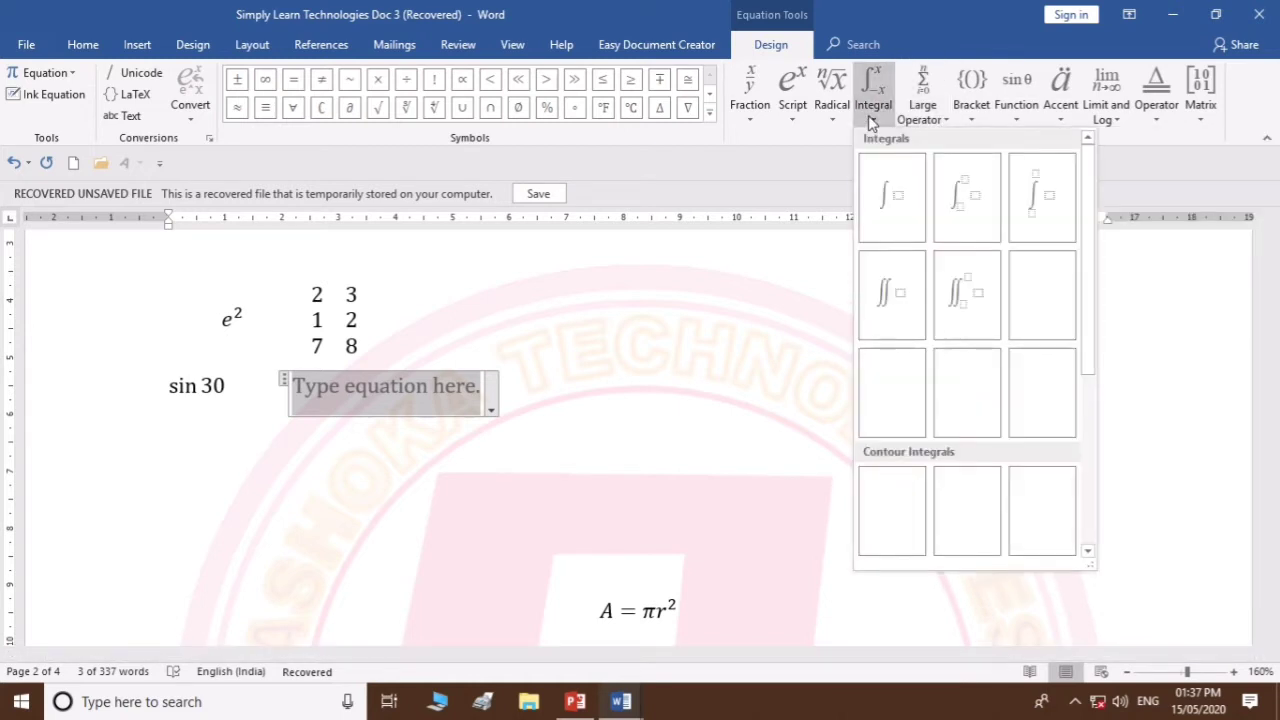
click(892, 197)
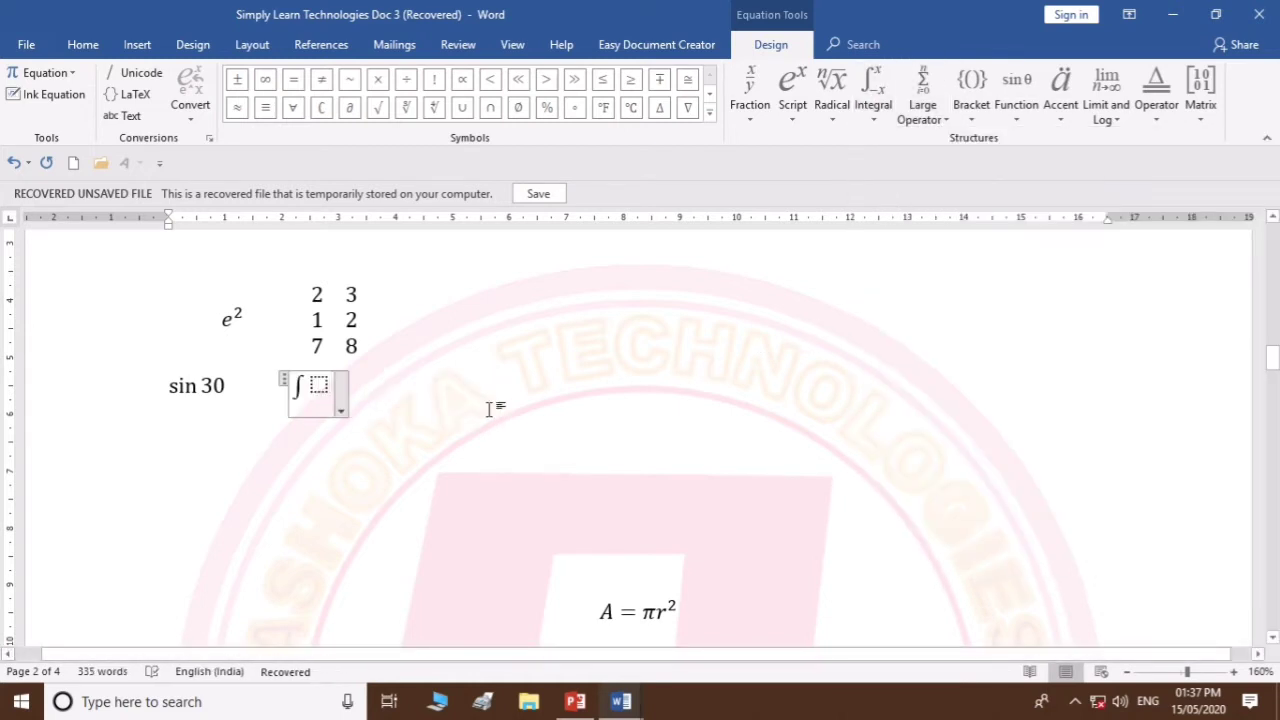
click(320, 388)
text(3)
click(380, 368)
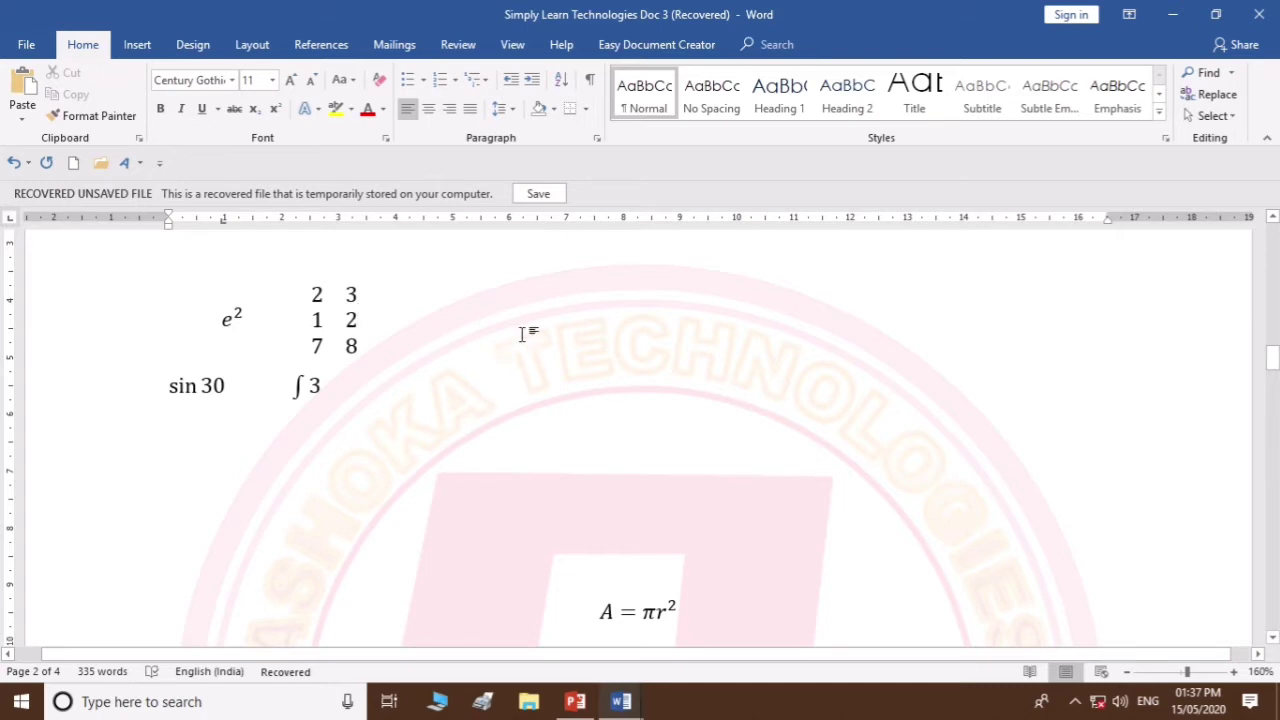
Browse the built-in equations from Area of Circle through Trig Identity 2 without inserting any
click(138, 47)
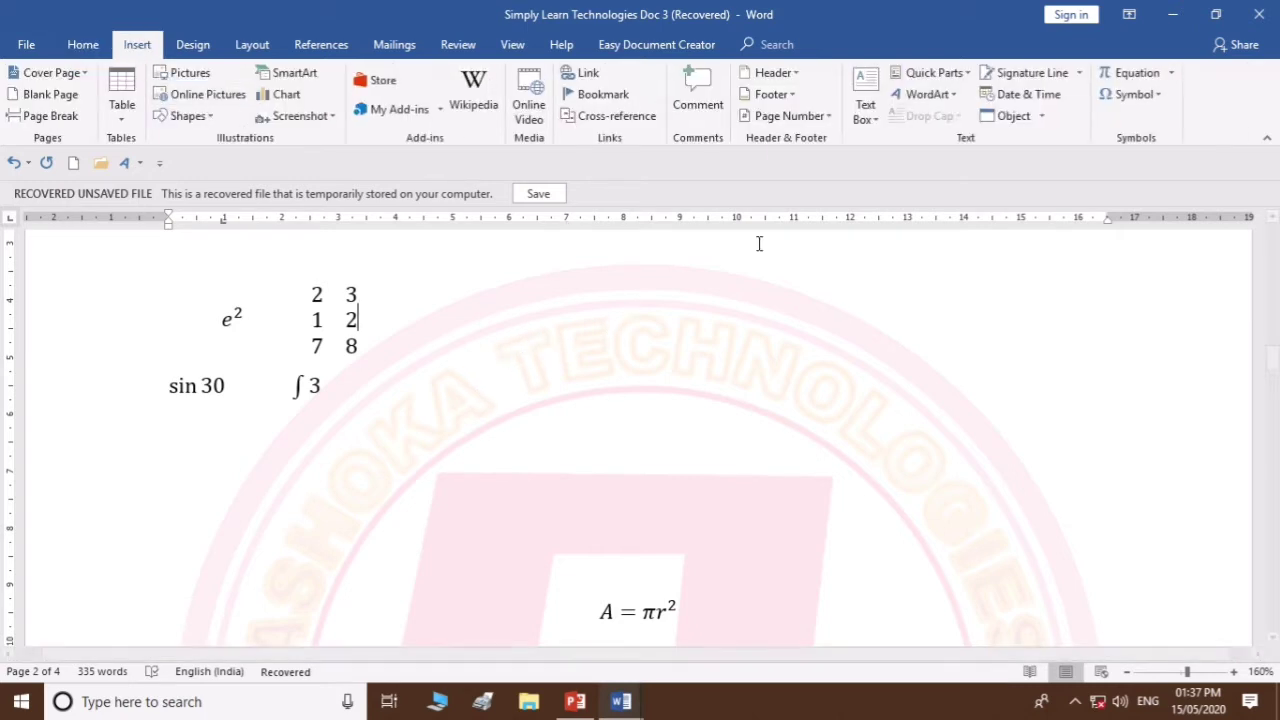
click(1138, 73)
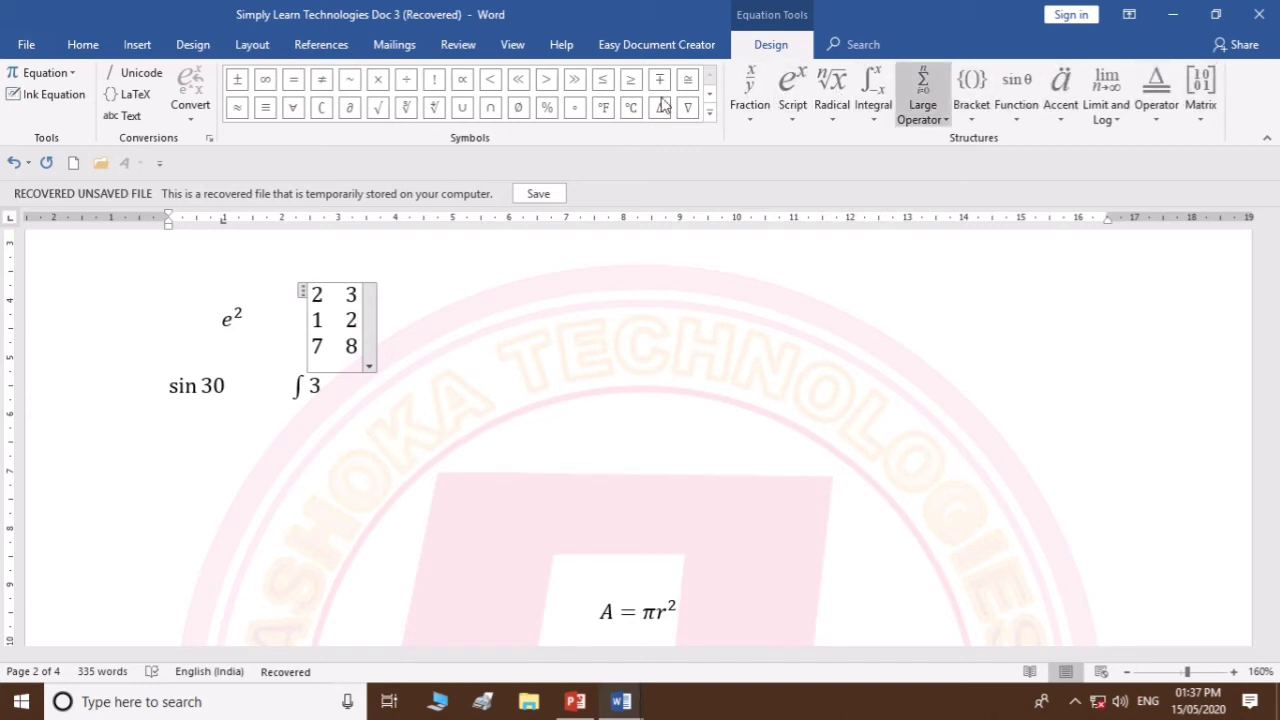
click(70, 74)
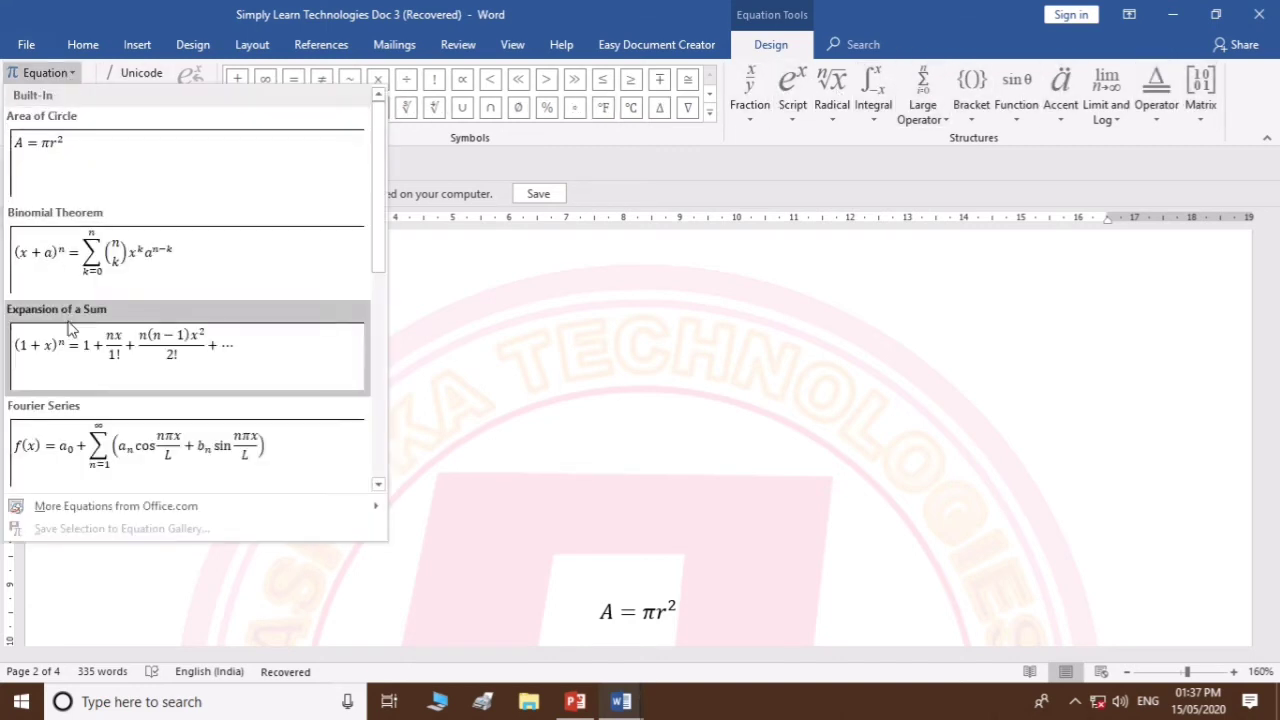
scroll(115, 340, down, 3)
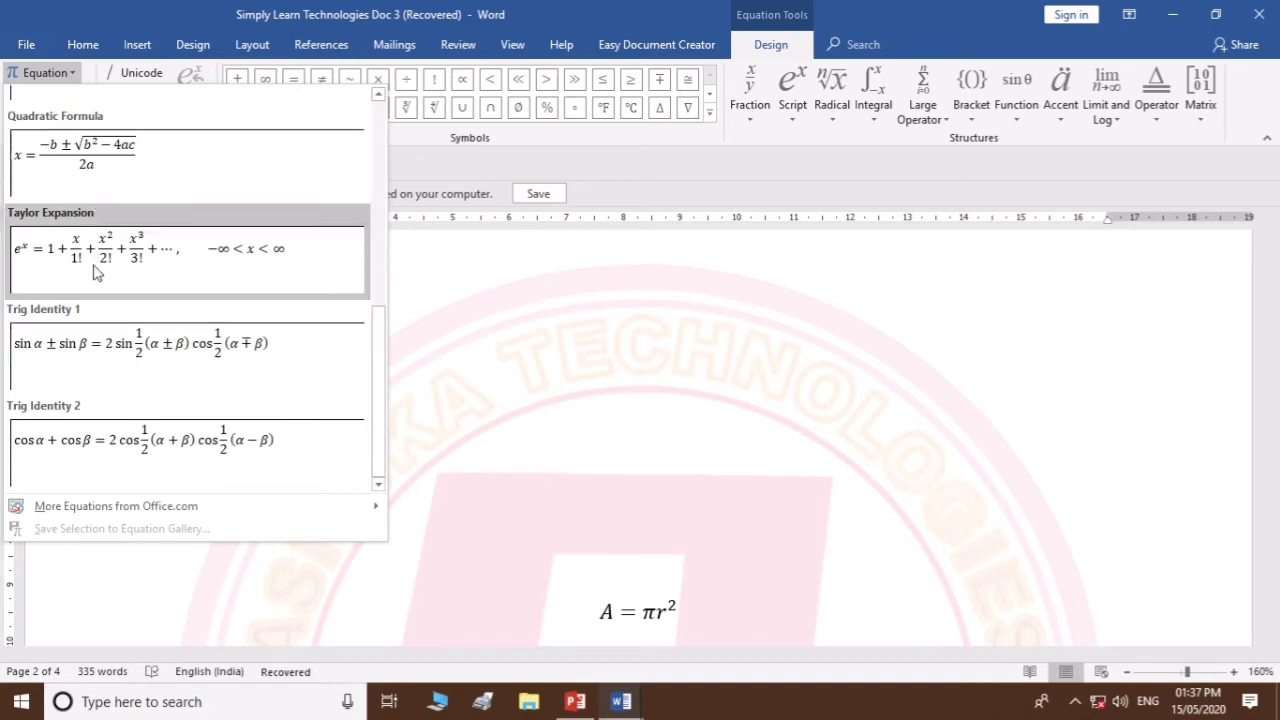
scroll(97, 268, up, 3)
click(69, 74)
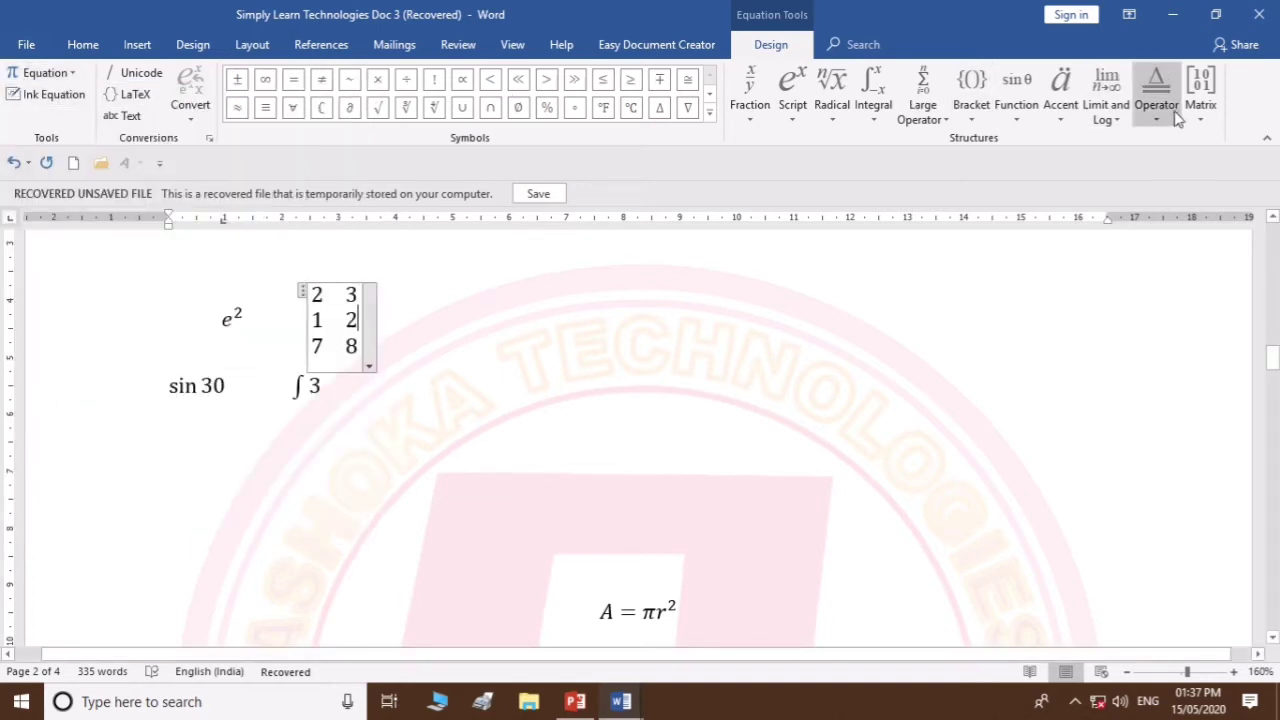
Add the Δ symbol after the 2 in the second column of the matrix's middle row
click(140, 47)
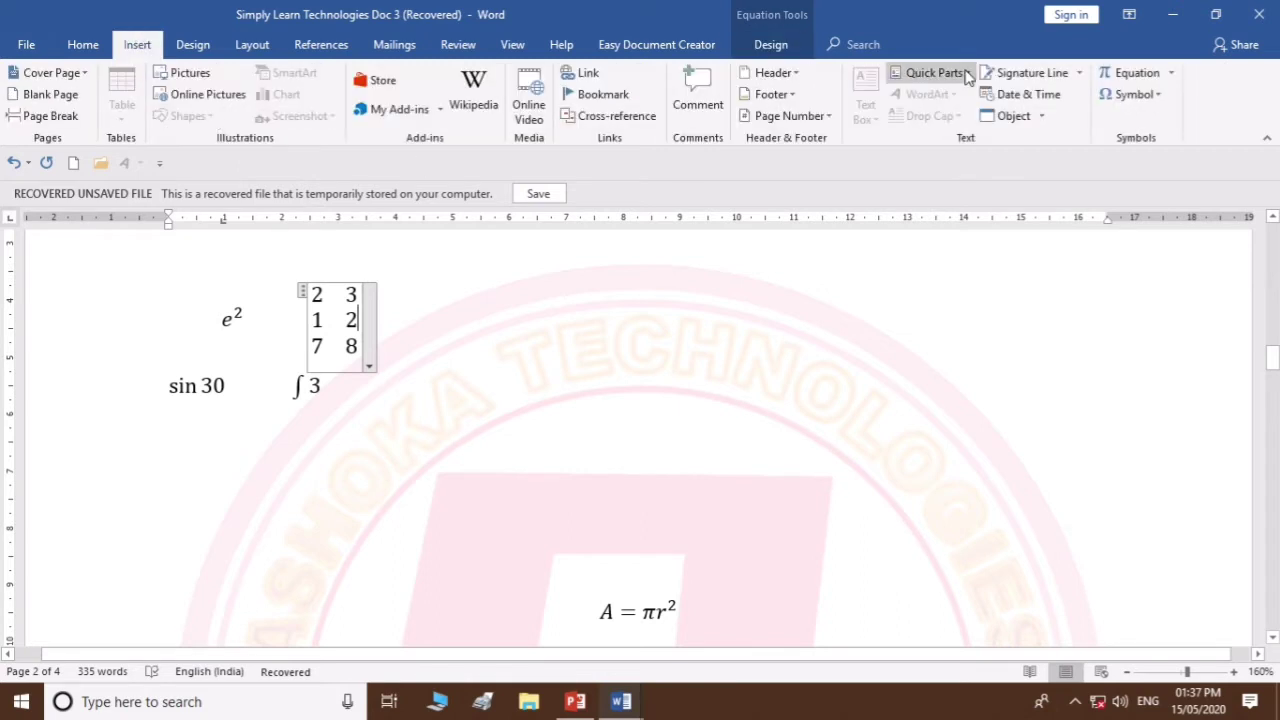
click(1130, 74)
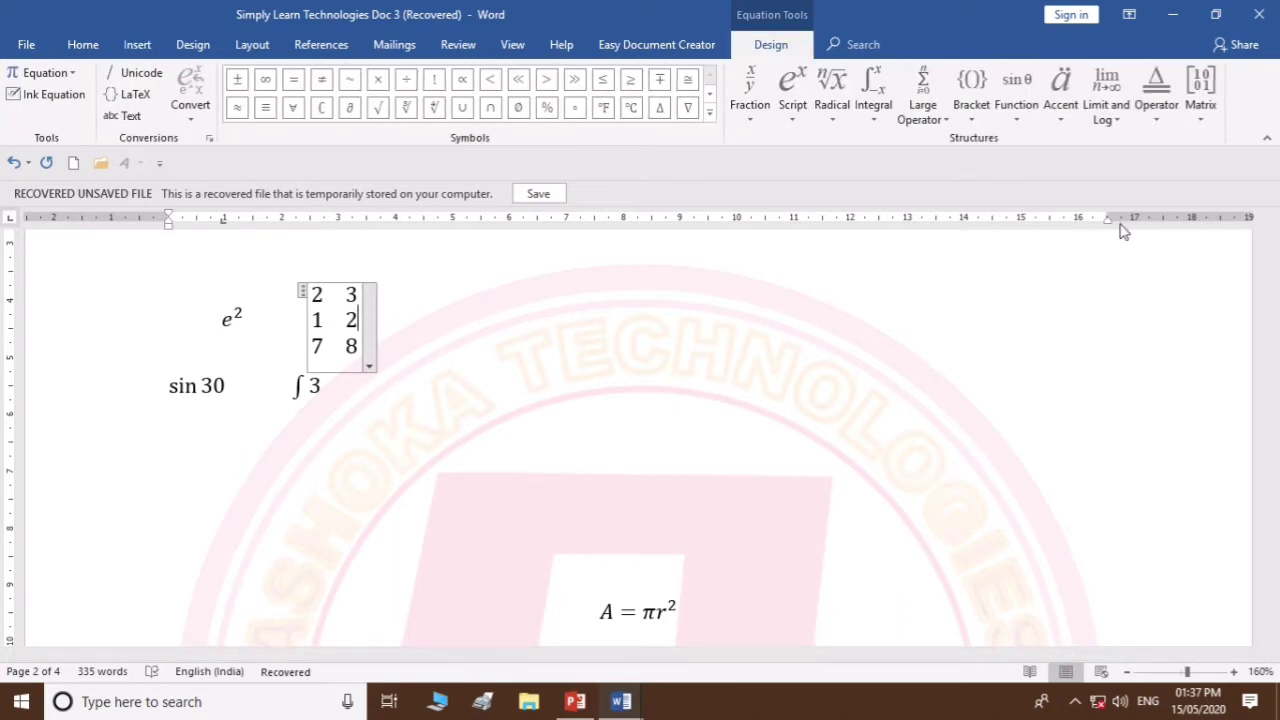
click(659, 110)
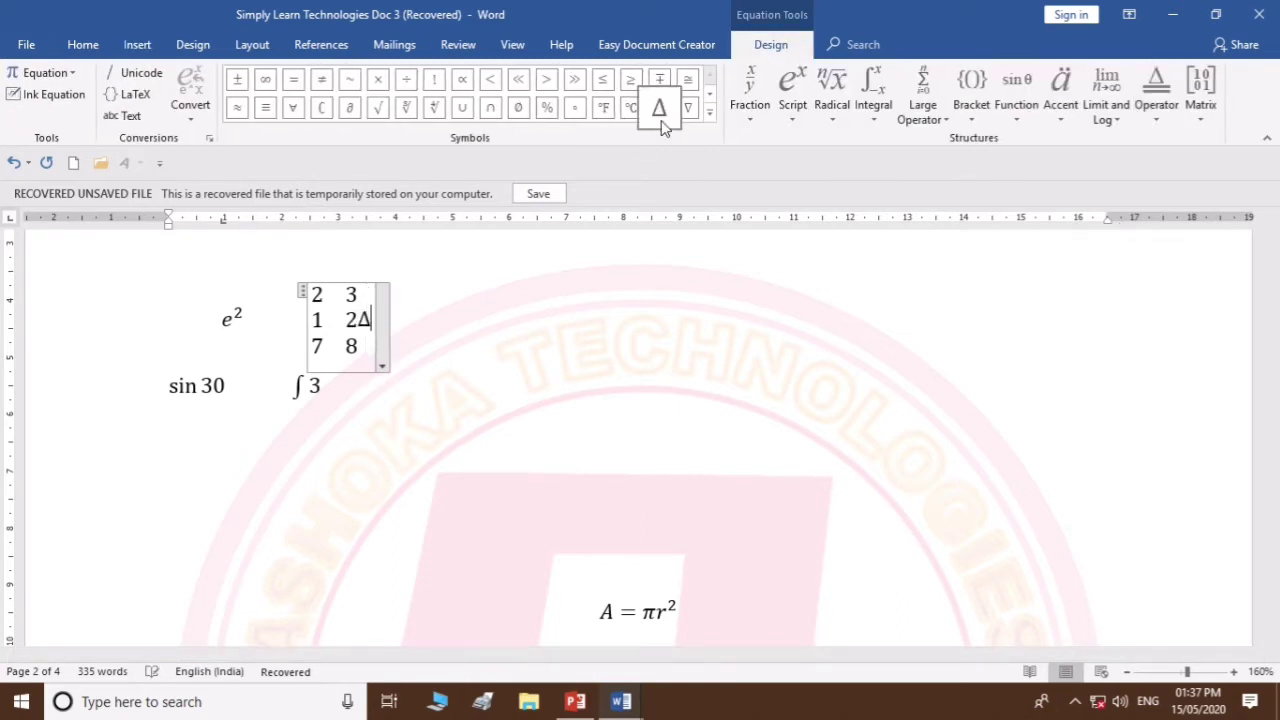
Insert a new equation on the empty line below sin 30 and enter the > symbol in it
click(509, 400)
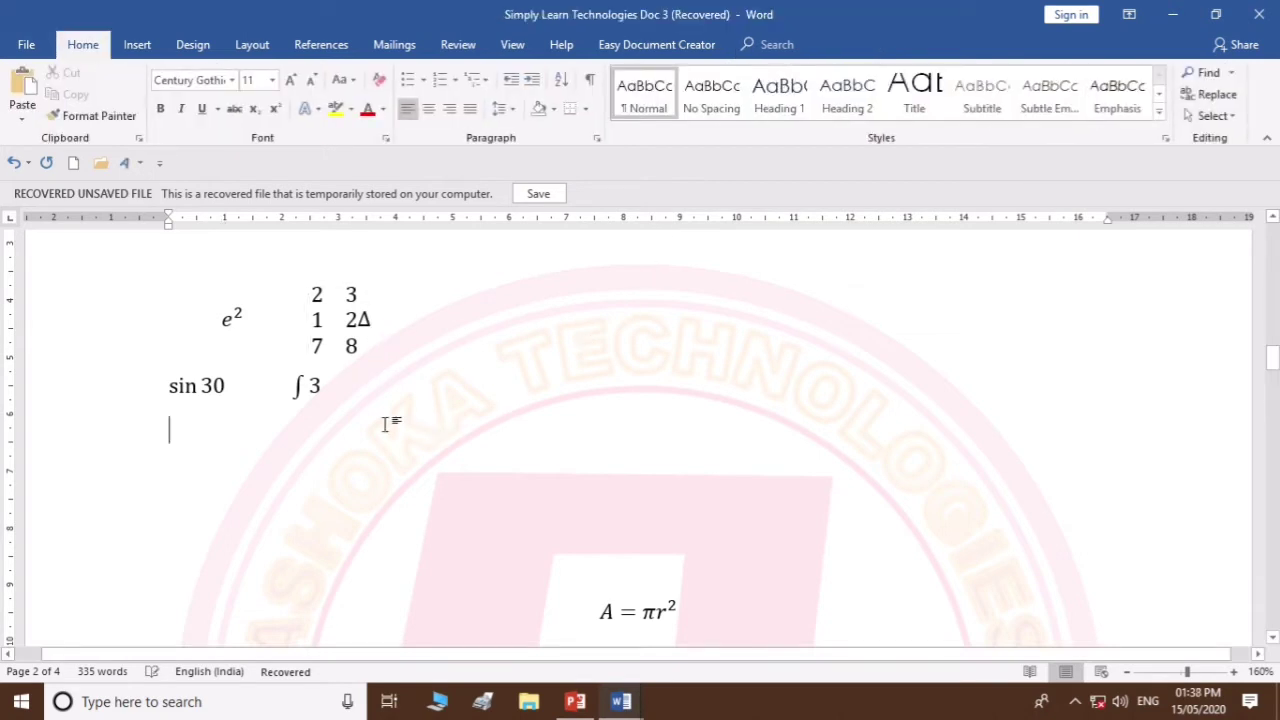
click(137, 44)
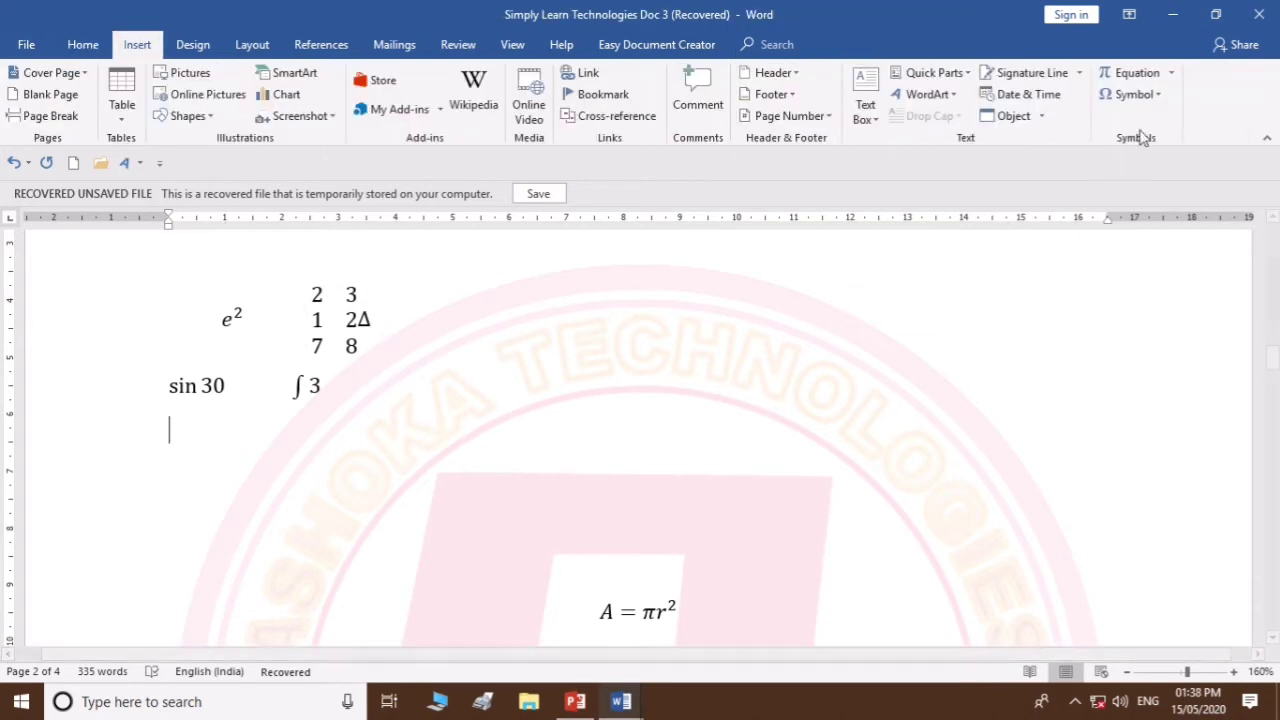
click(1127, 72)
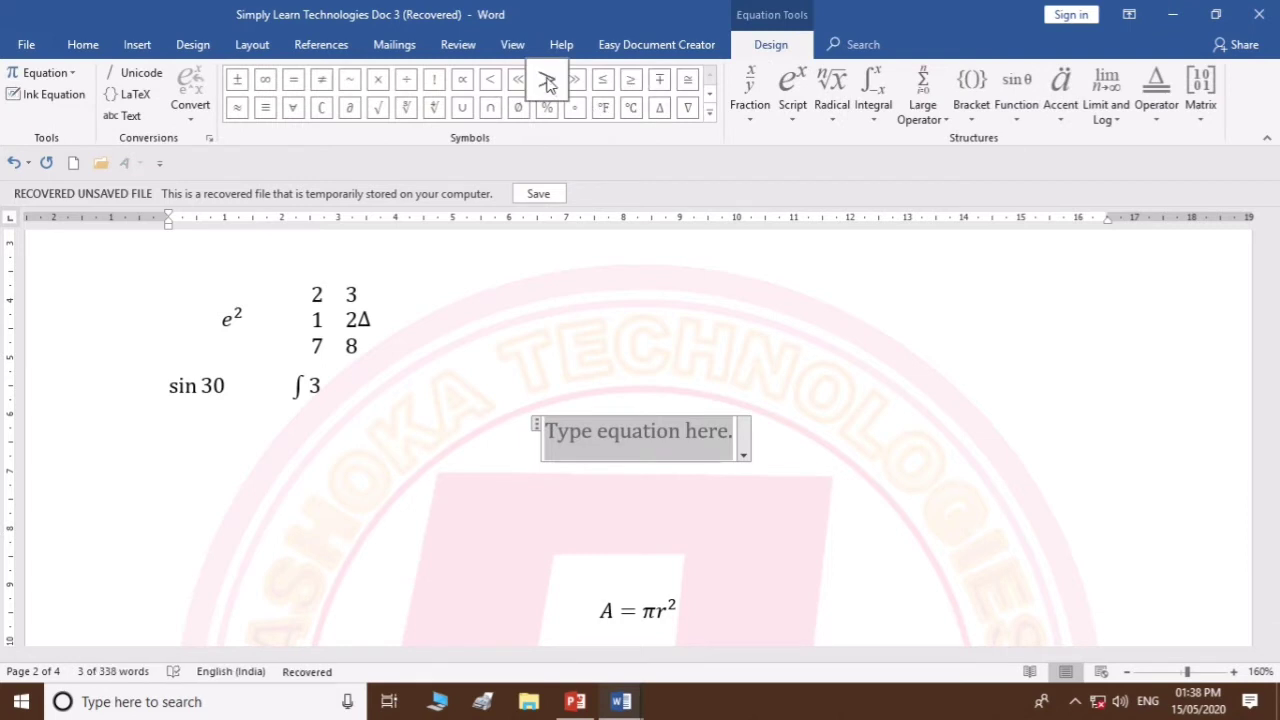
click(547, 82)
Add the empty set symbol ∅ after the > in the equation below sin 30
click(842, 436)
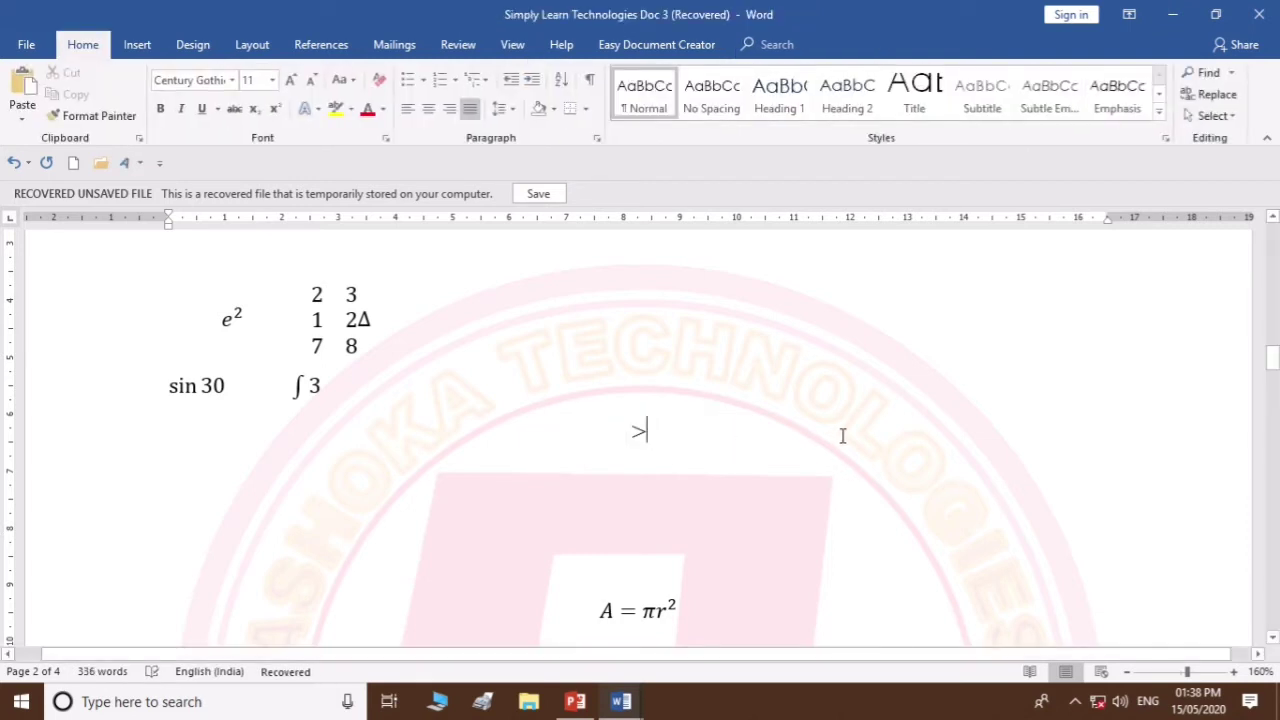
click(137, 44)
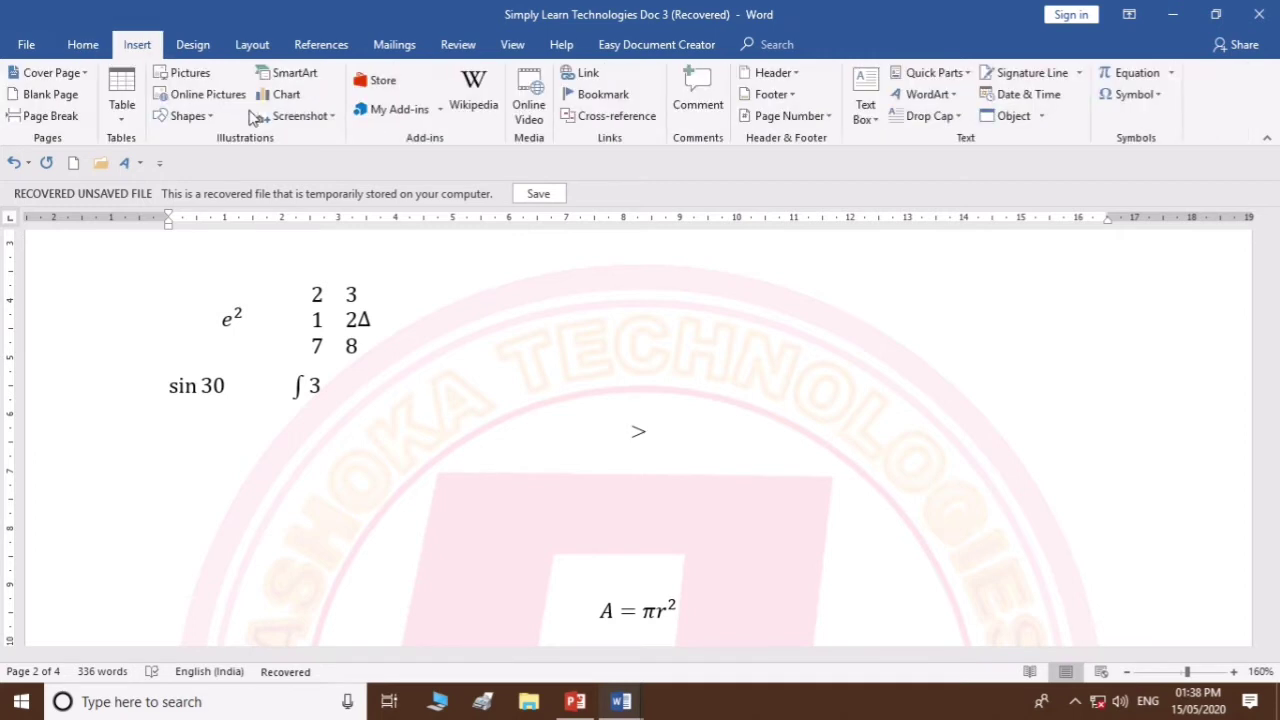
click(1136, 75)
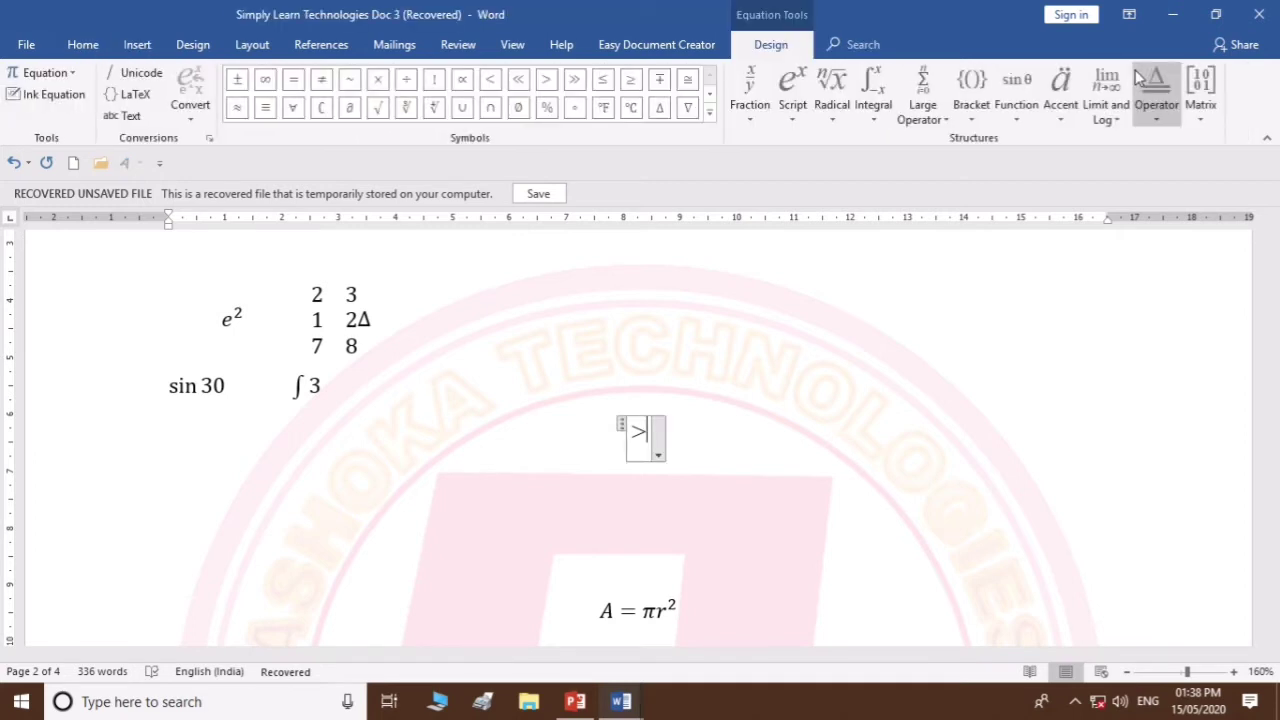
click(518, 107)
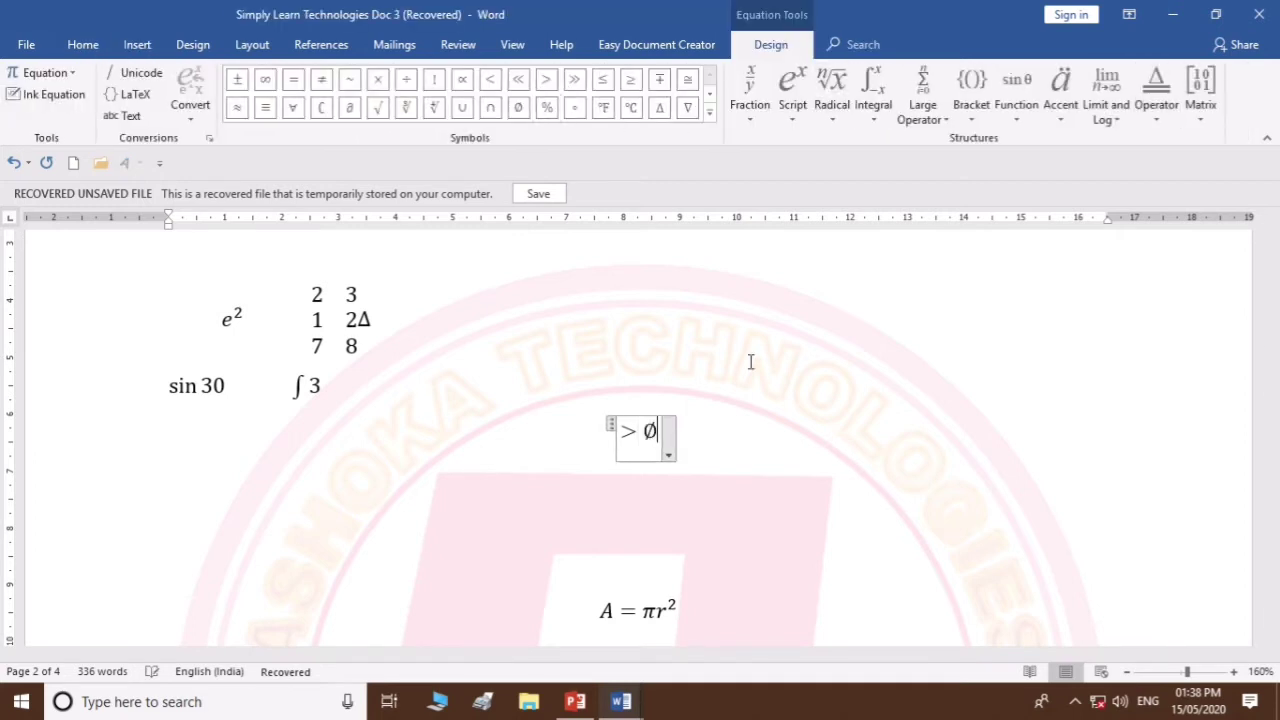
Insert another equation on the line below > ∅ and enter the × symbol in it
click(933, 467)
click(137, 44)
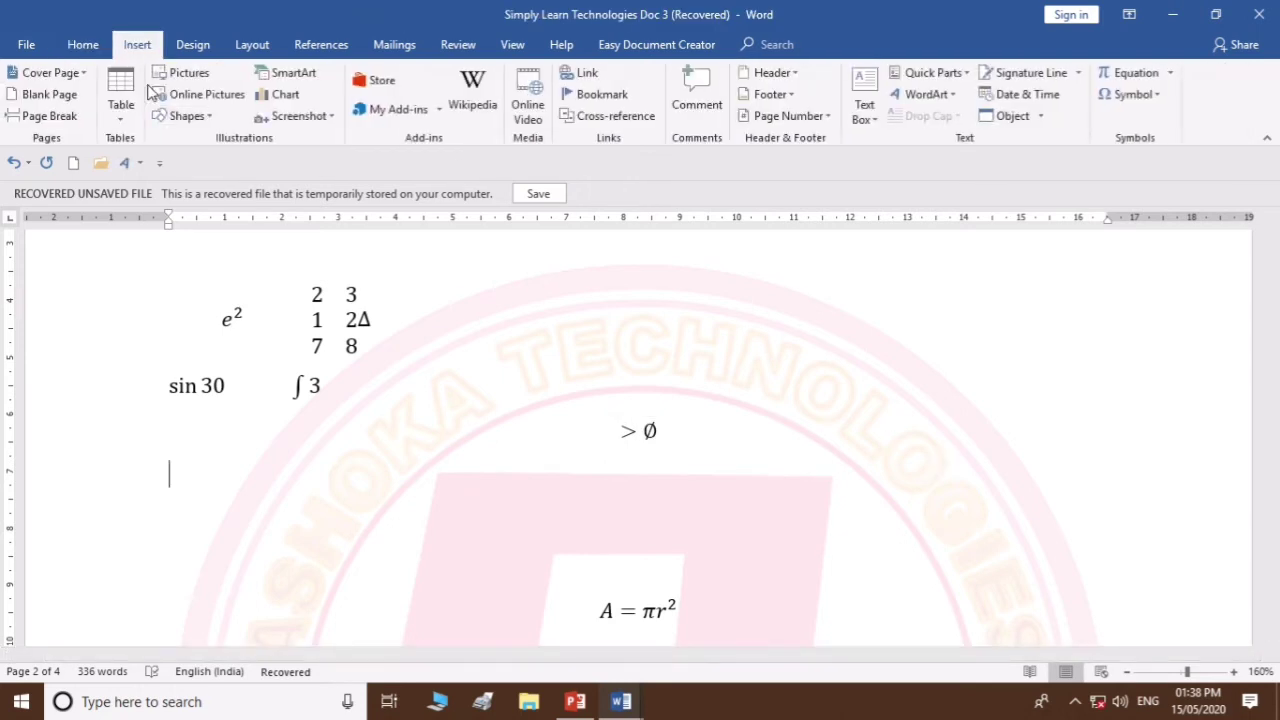
click(1130, 74)
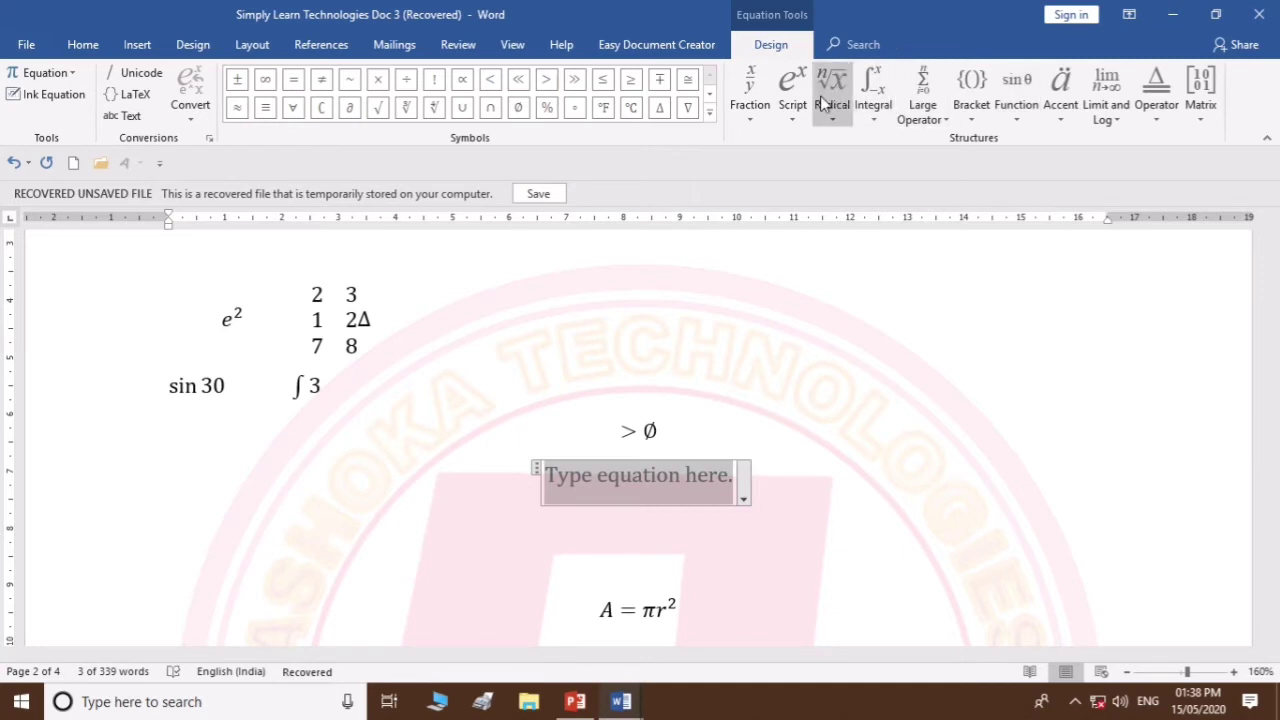
click(378, 80)
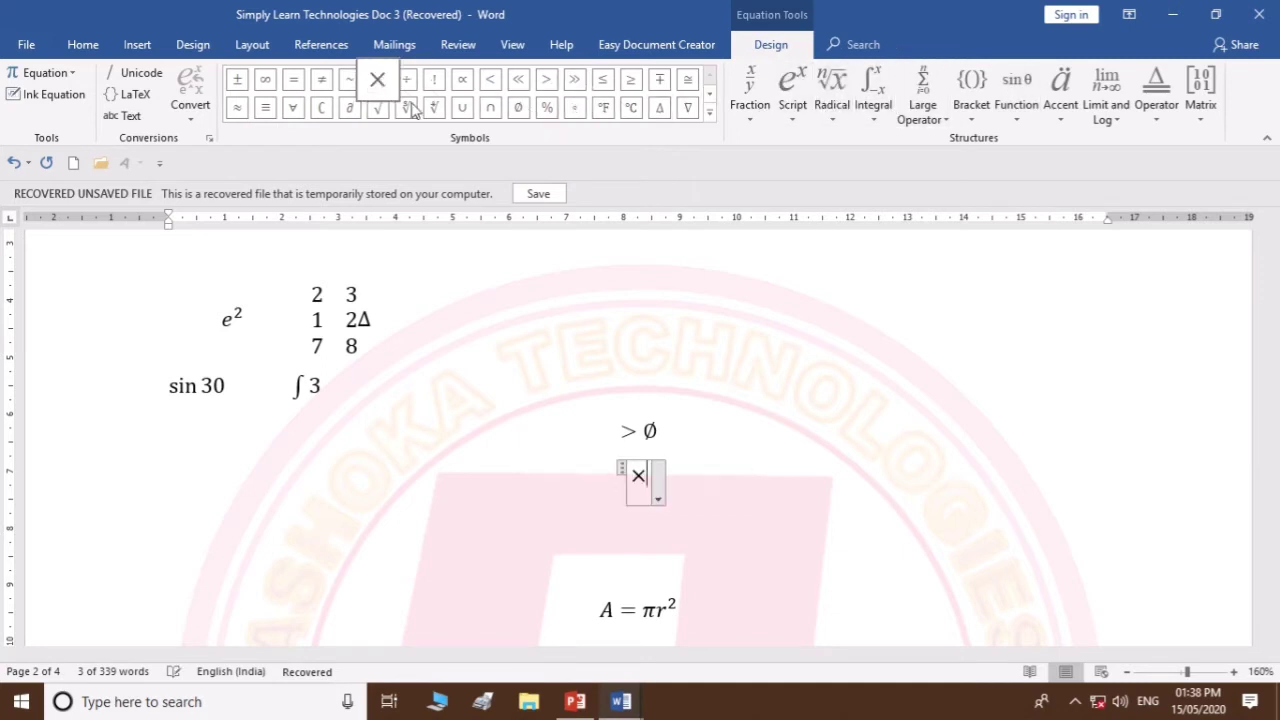
Insert the Trade Mark Sign (™) from the full symbol set at the end of the > ∅ line
click(906, 432)
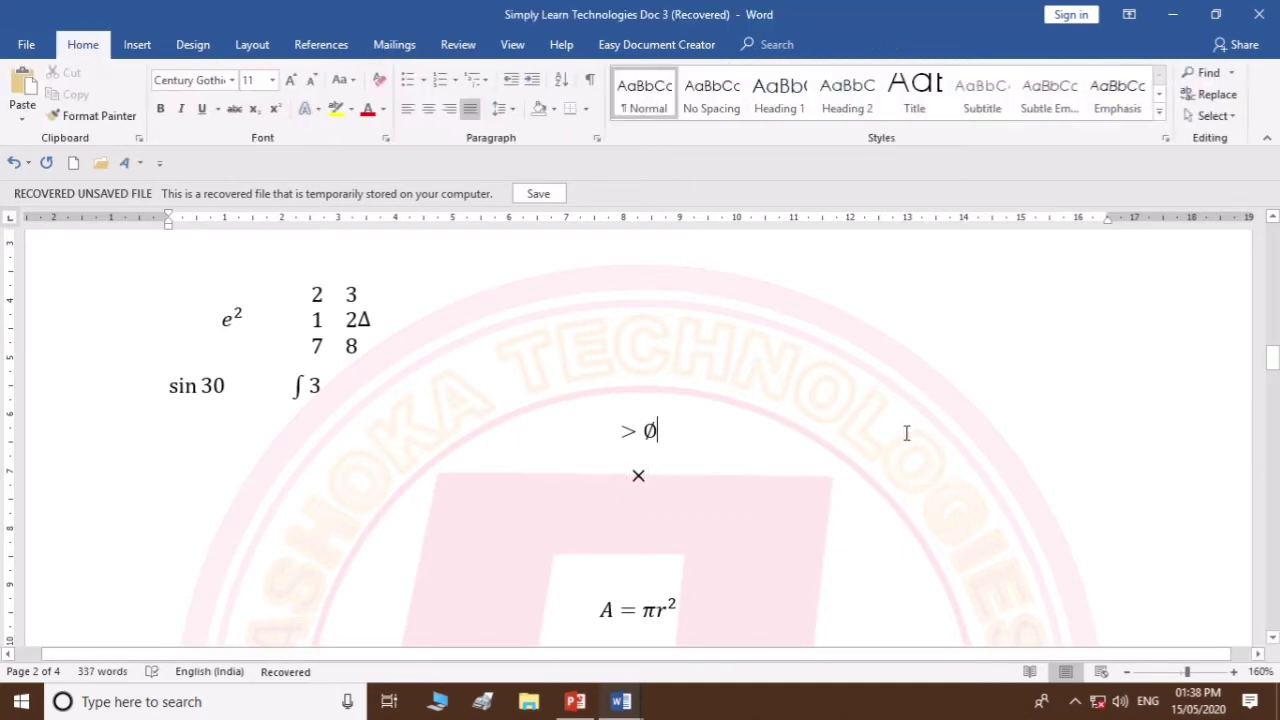
click(137, 44)
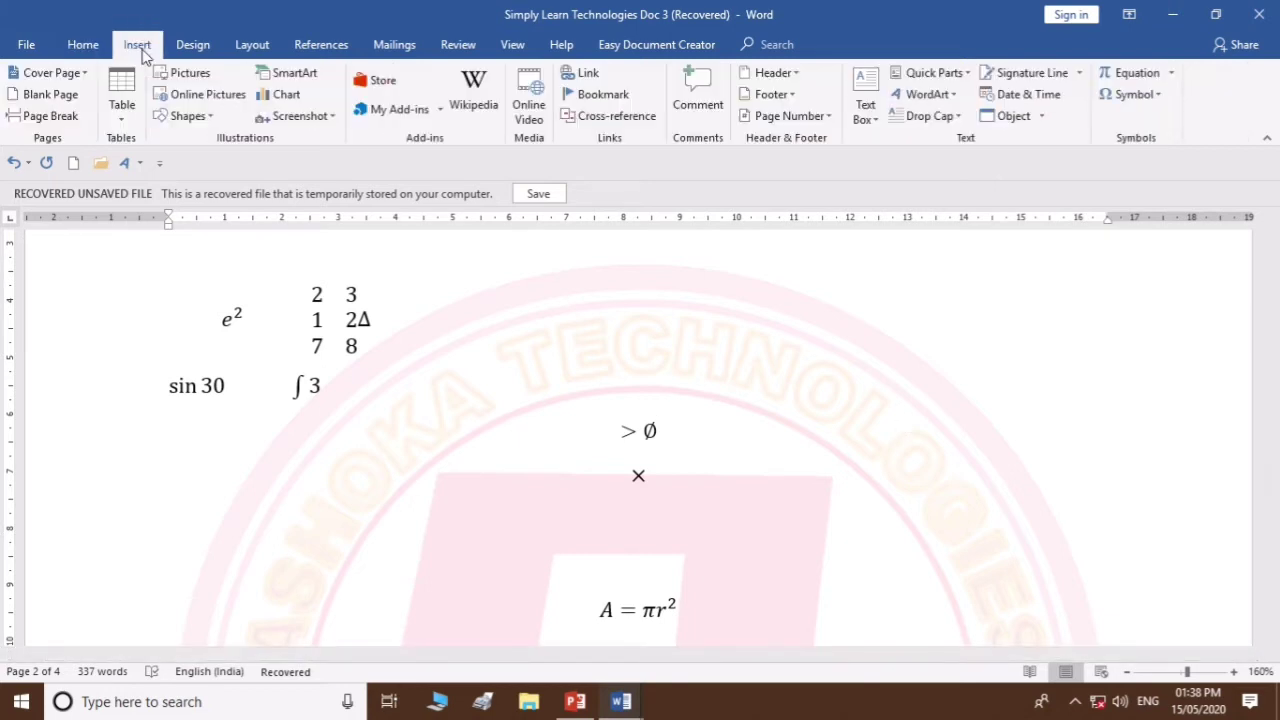
click(1155, 97)
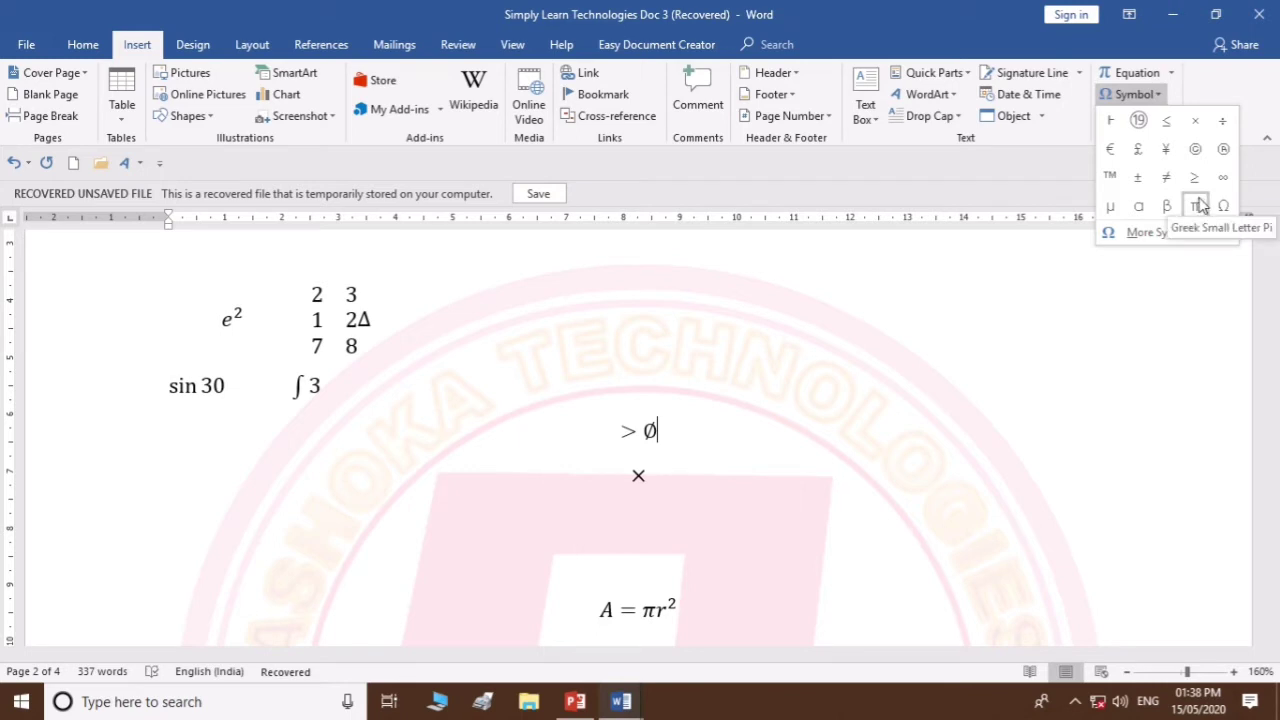
click(1158, 233)
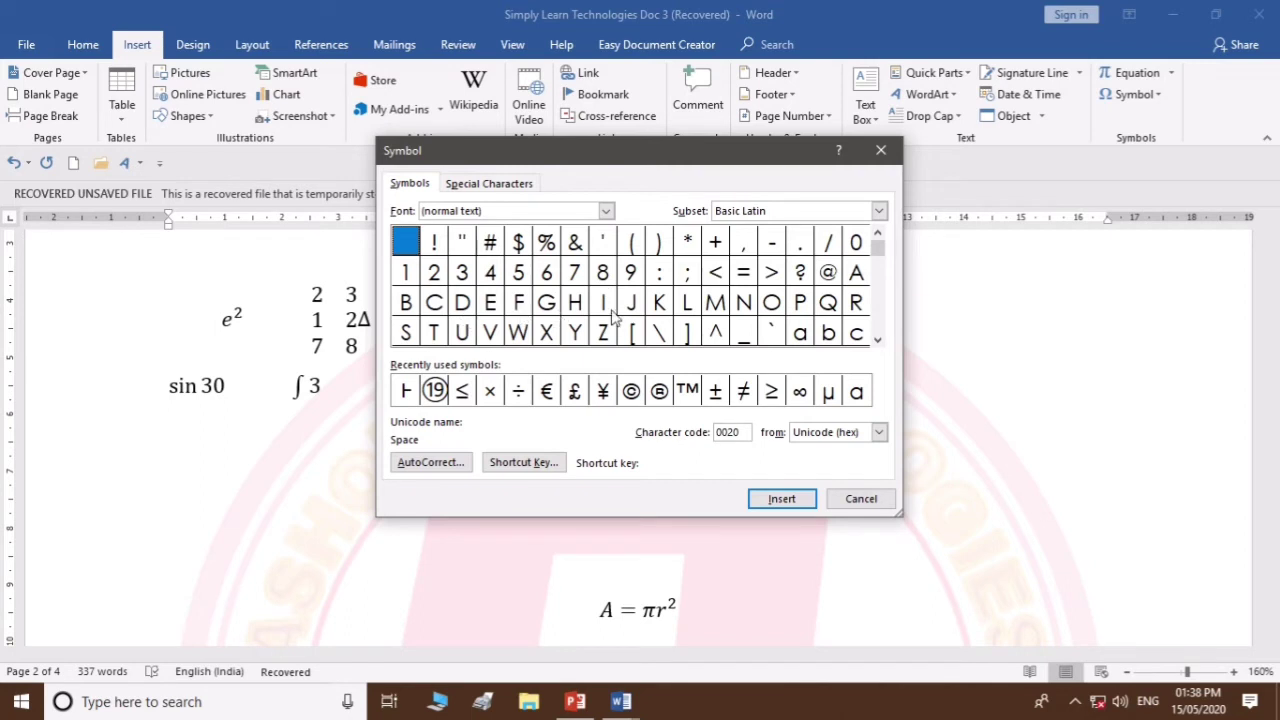
click(688, 391)
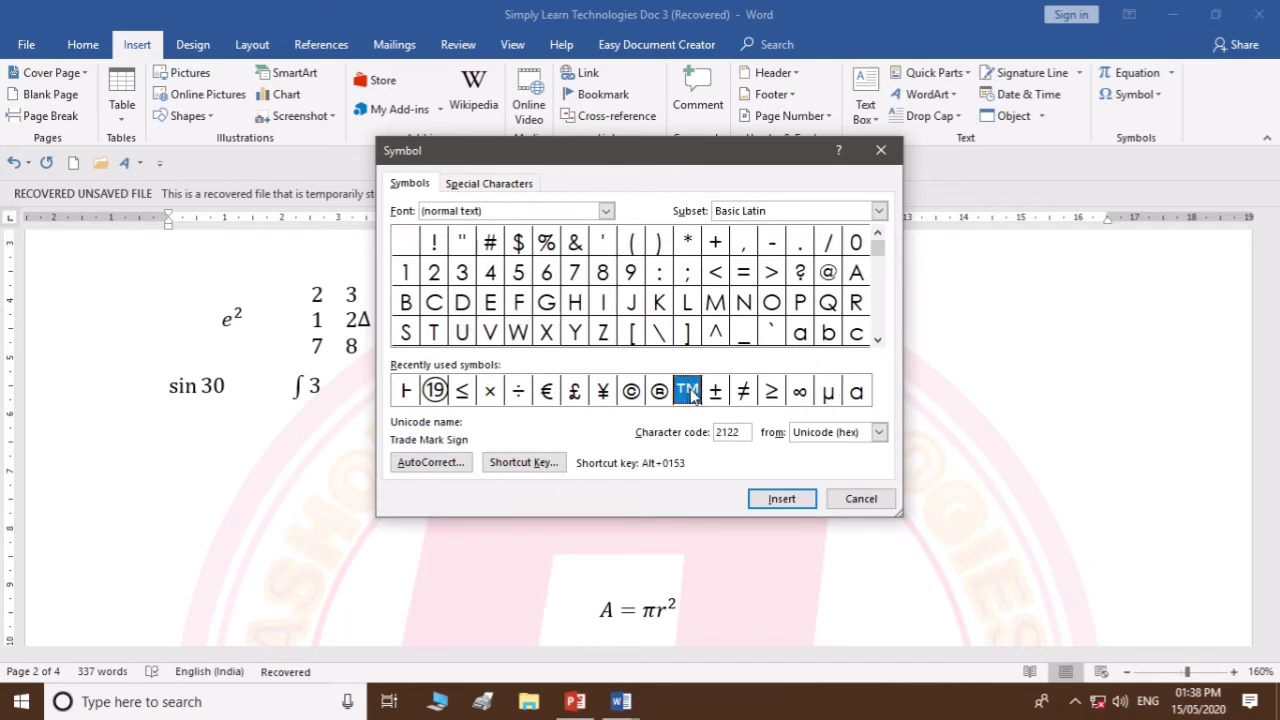
click(782, 498)
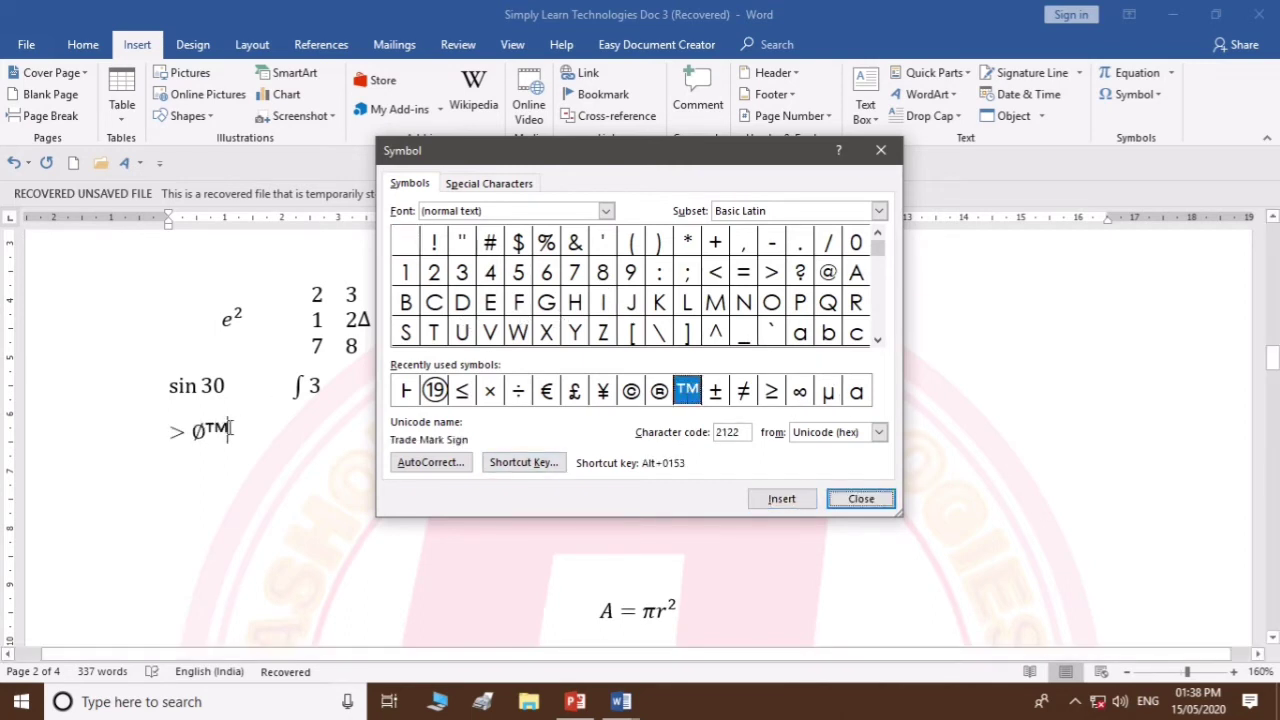
Insert the symbols !, ≤, ≥ and ± one after another behind the ™, and close the symbol dialog
click(435, 244)
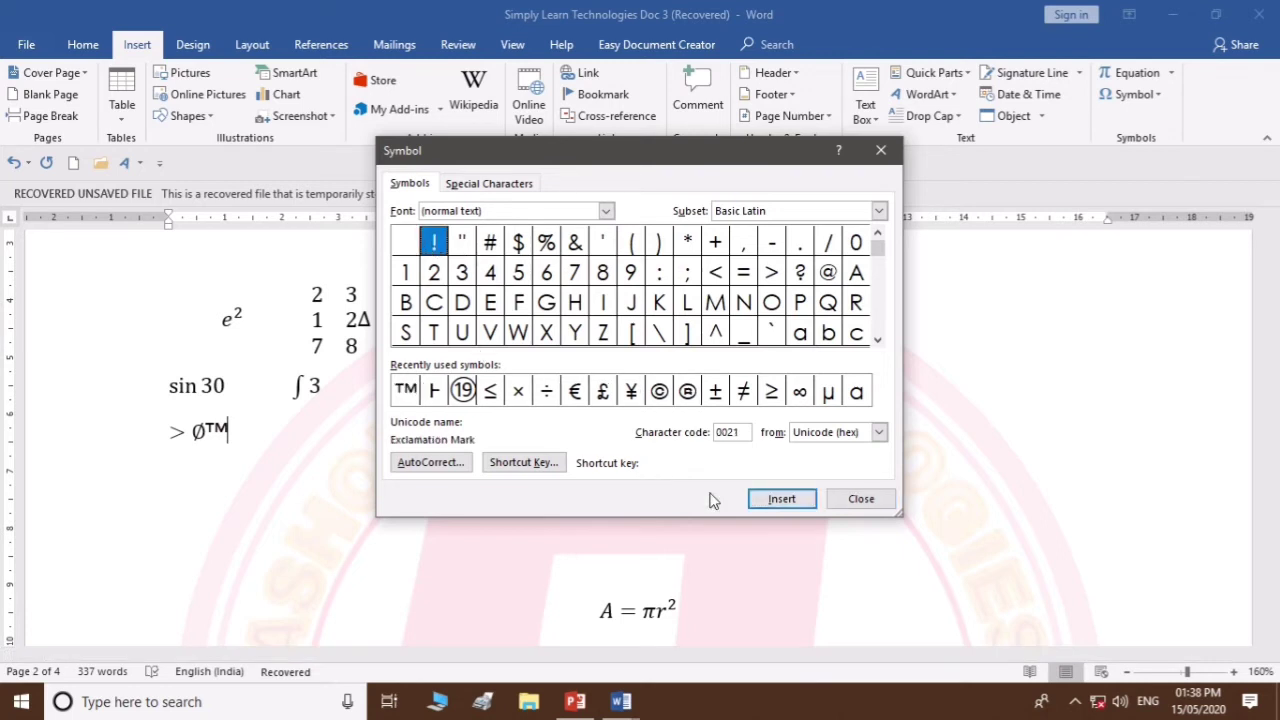
click(770, 503)
click(519, 392)
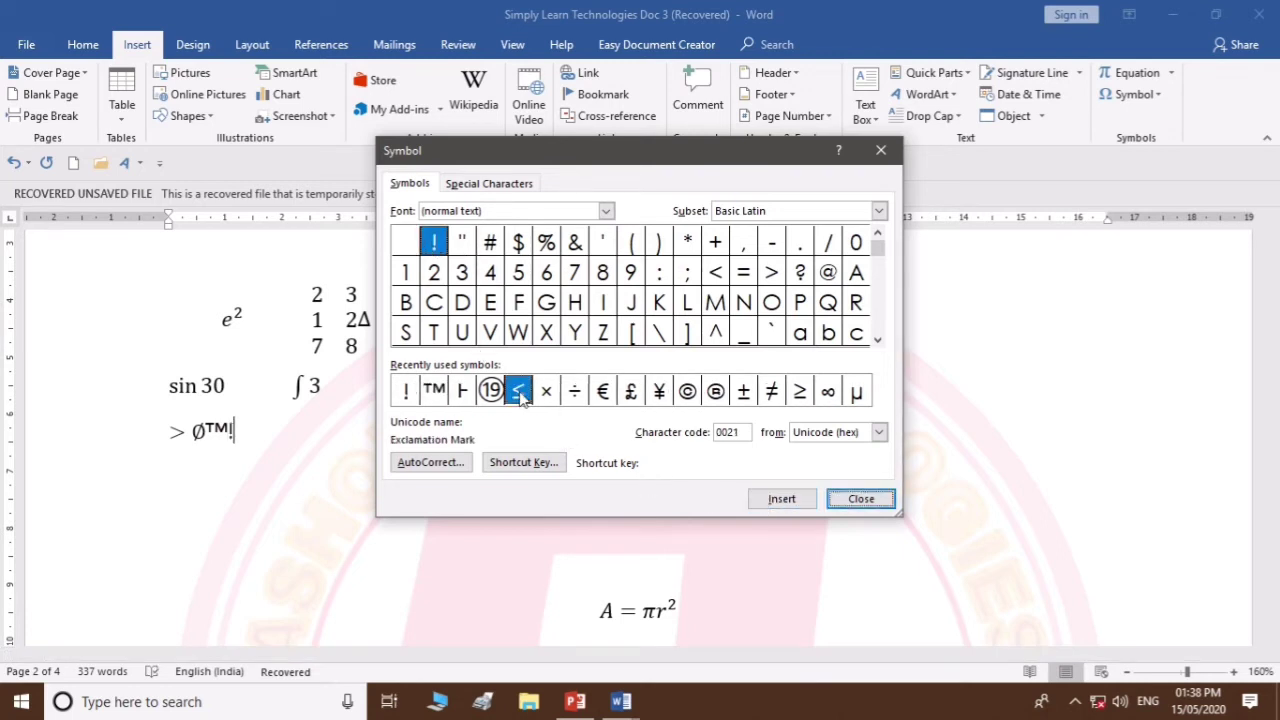
click(784, 499)
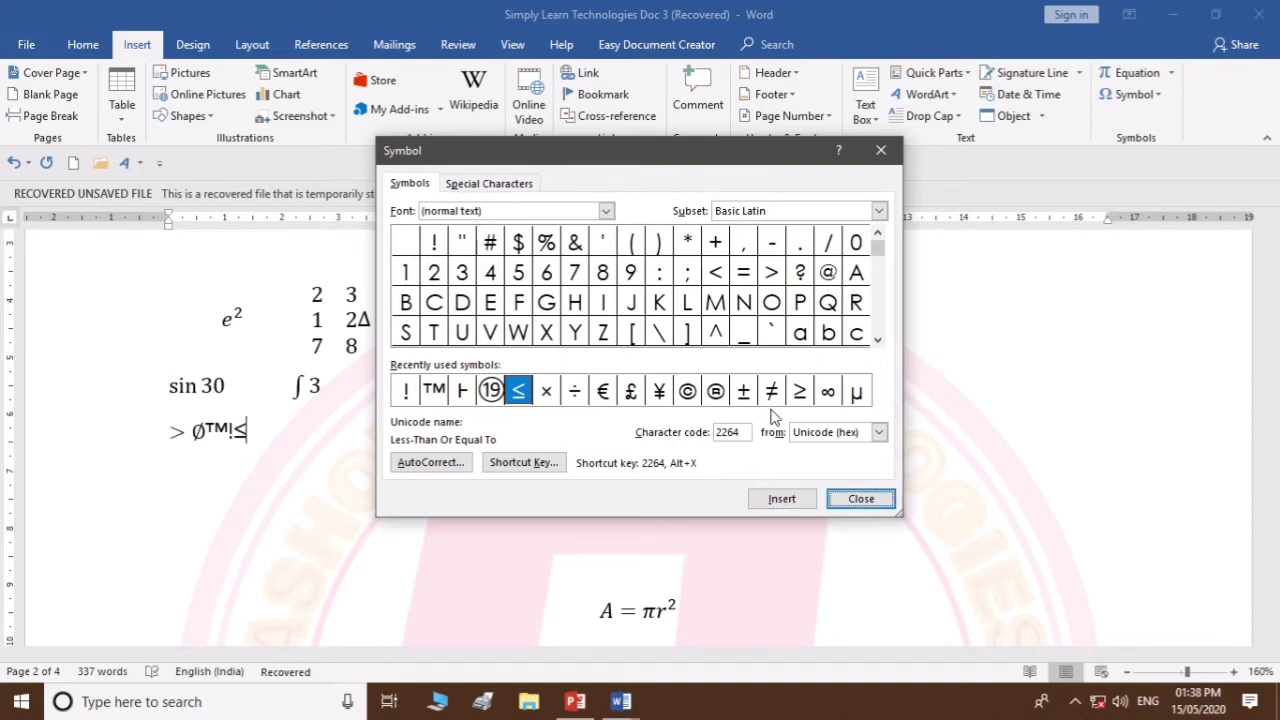
click(798, 392)
click(785, 500)
click(743, 392)
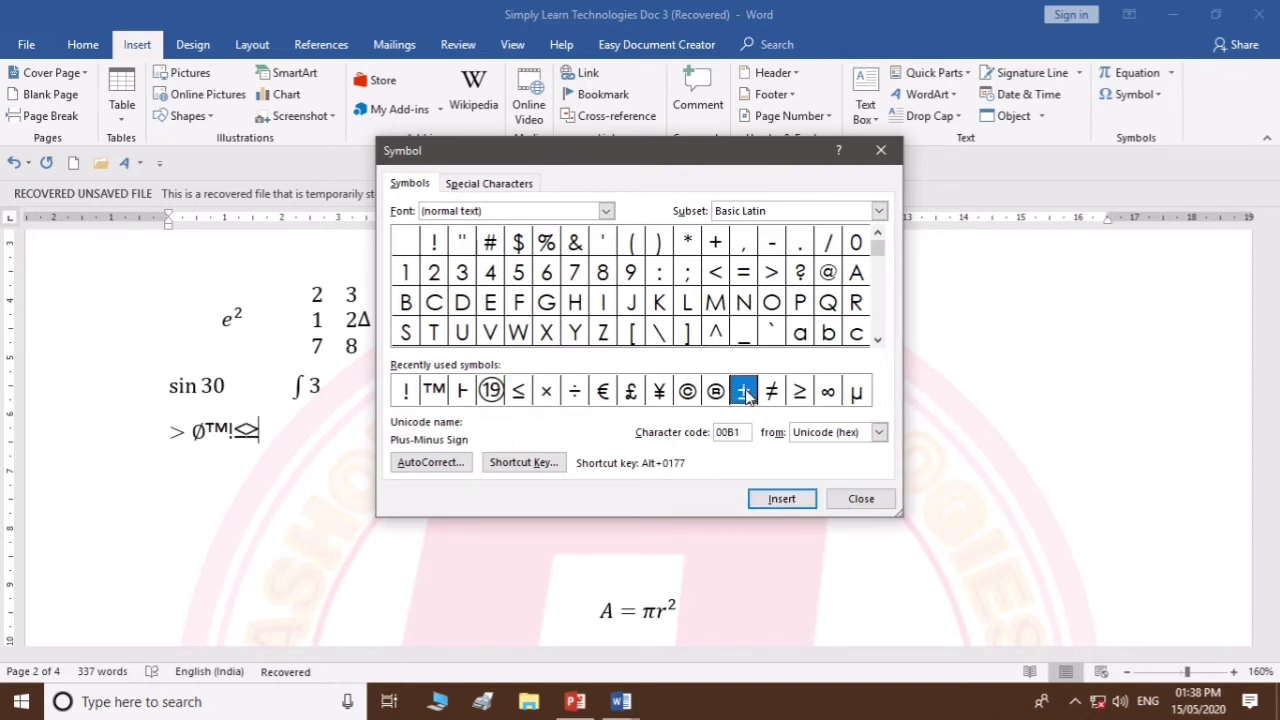
click(785, 500)
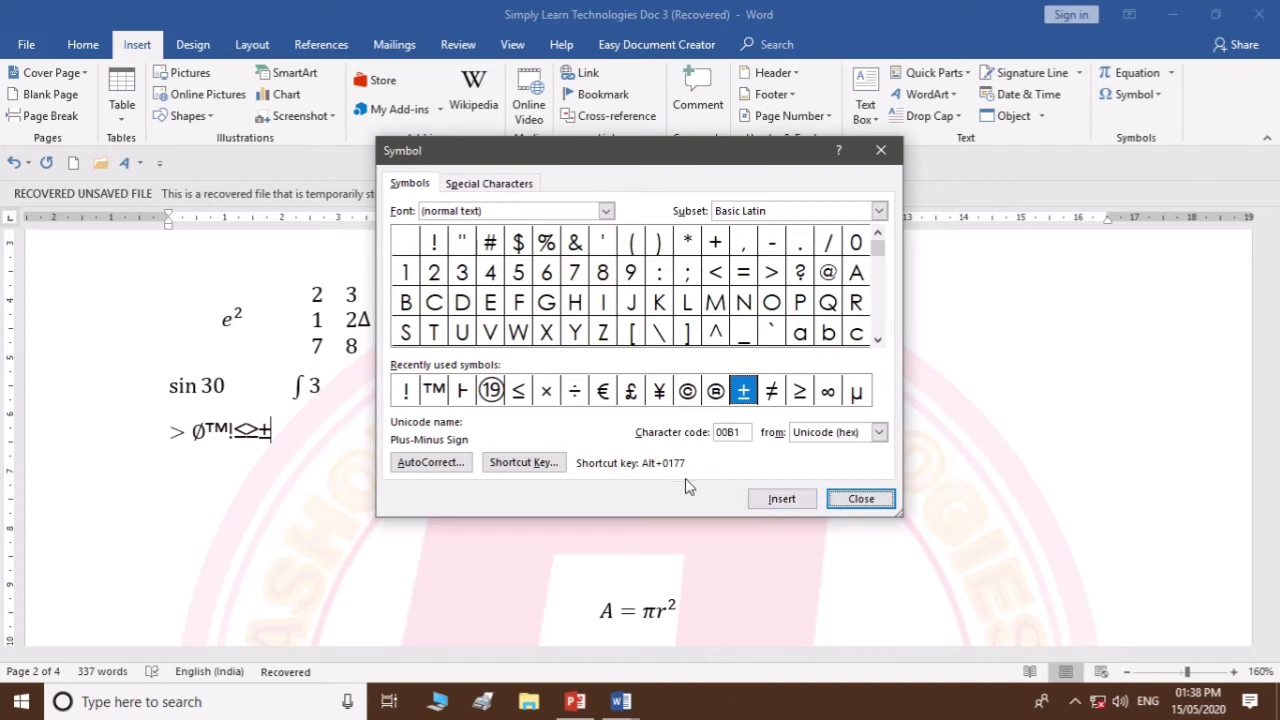
key(Escape)
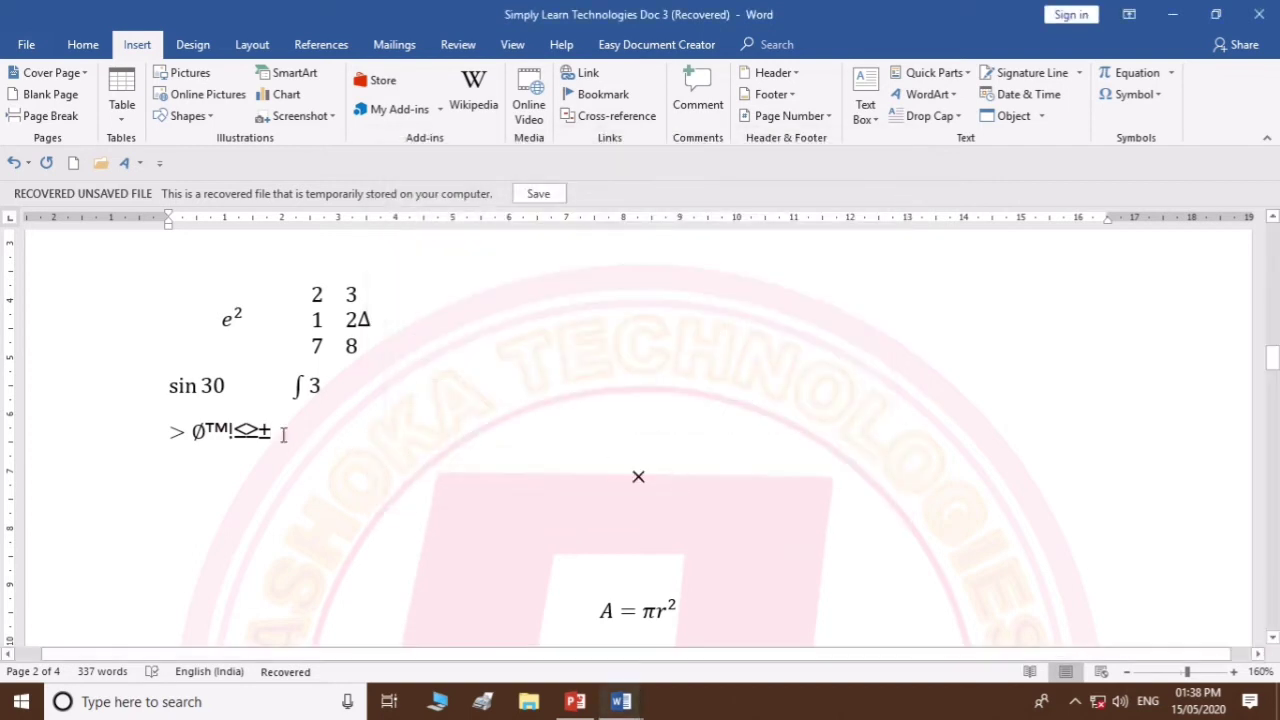
Insert a Percent Sign (%) from the full symbol set, a tab space after the ±, and close the symbol dialog
click(1133, 94)
click(1160, 235)
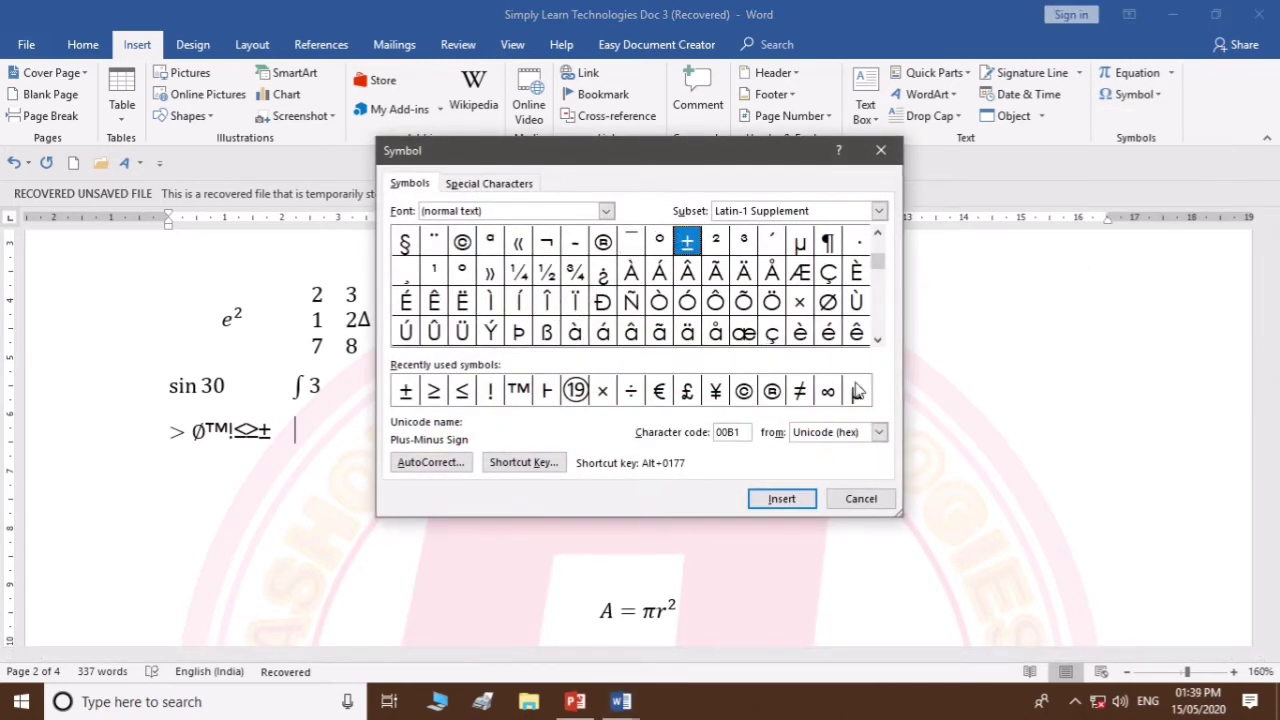
scroll(882, 272, down, 2)
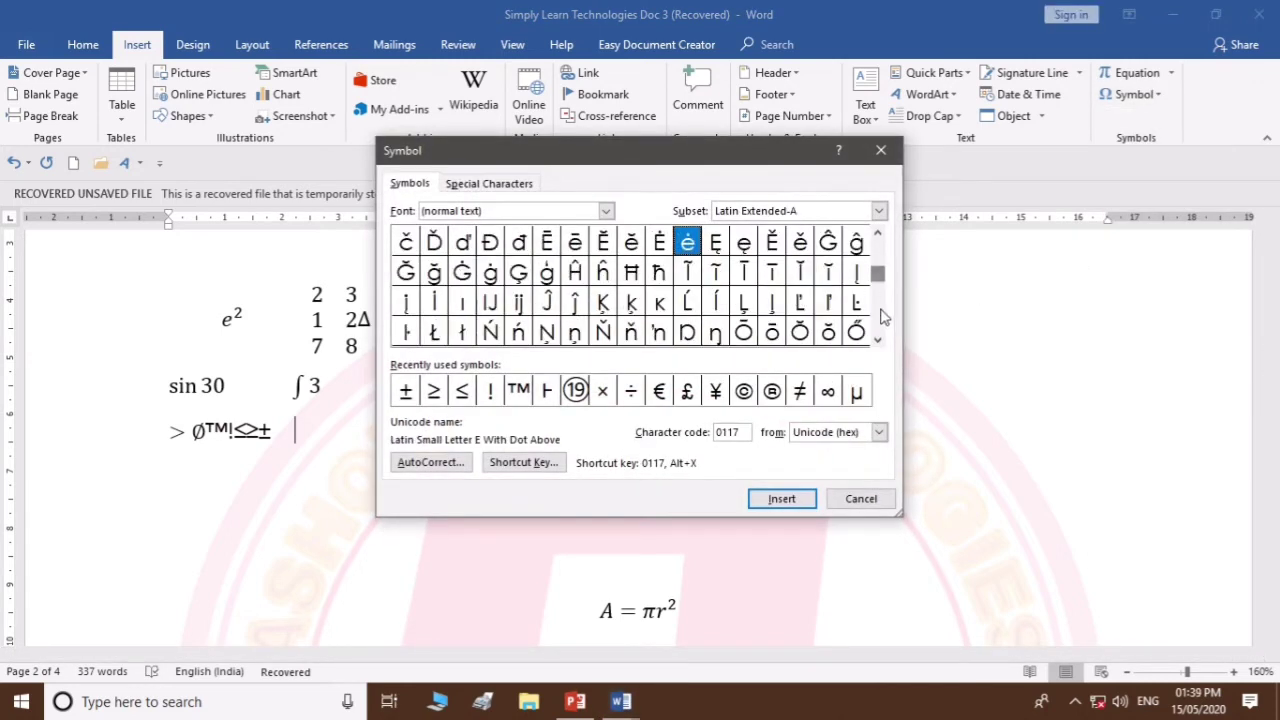
click(877, 341)
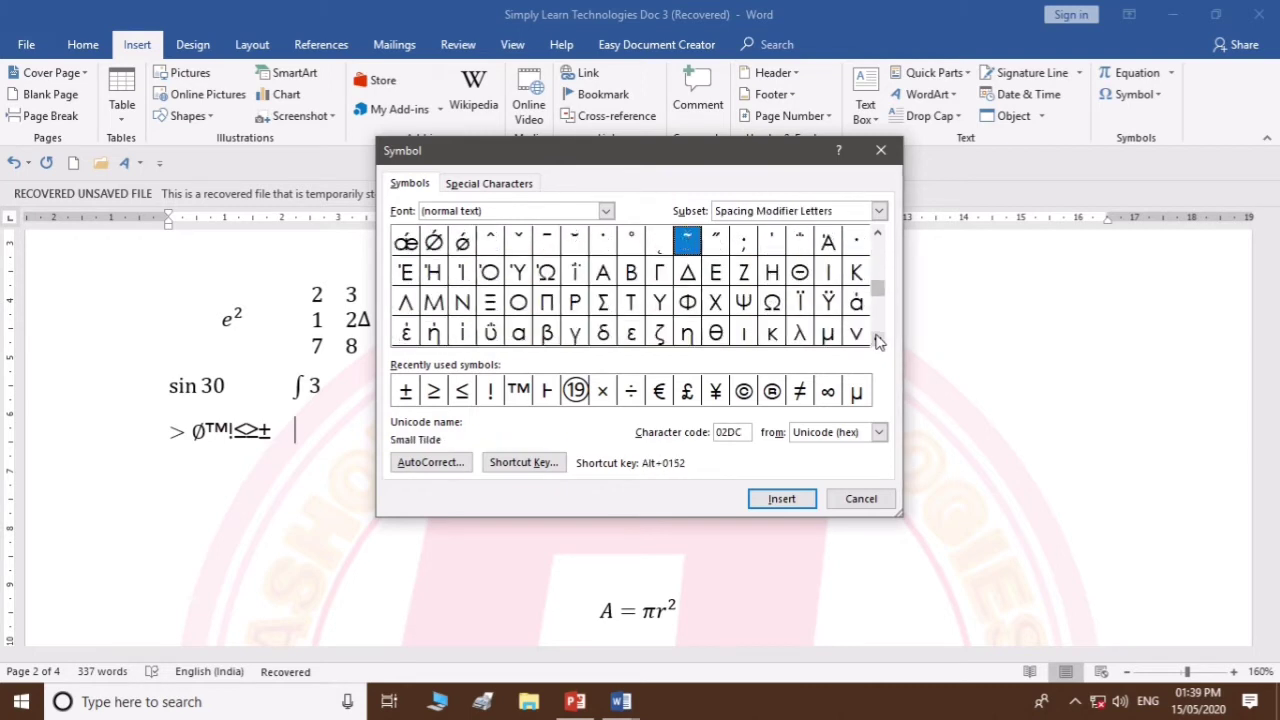
drag(877, 341, 879, 333)
drag(877, 235, 877, 235)
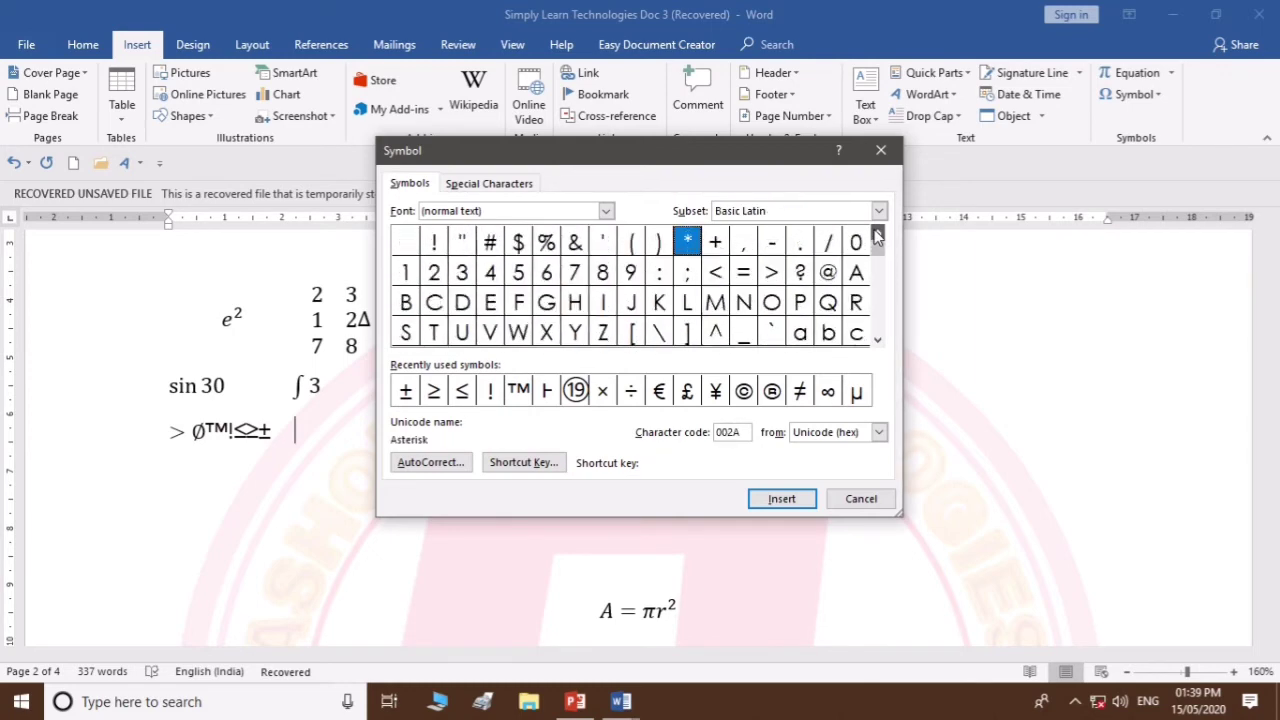
click(548, 247)
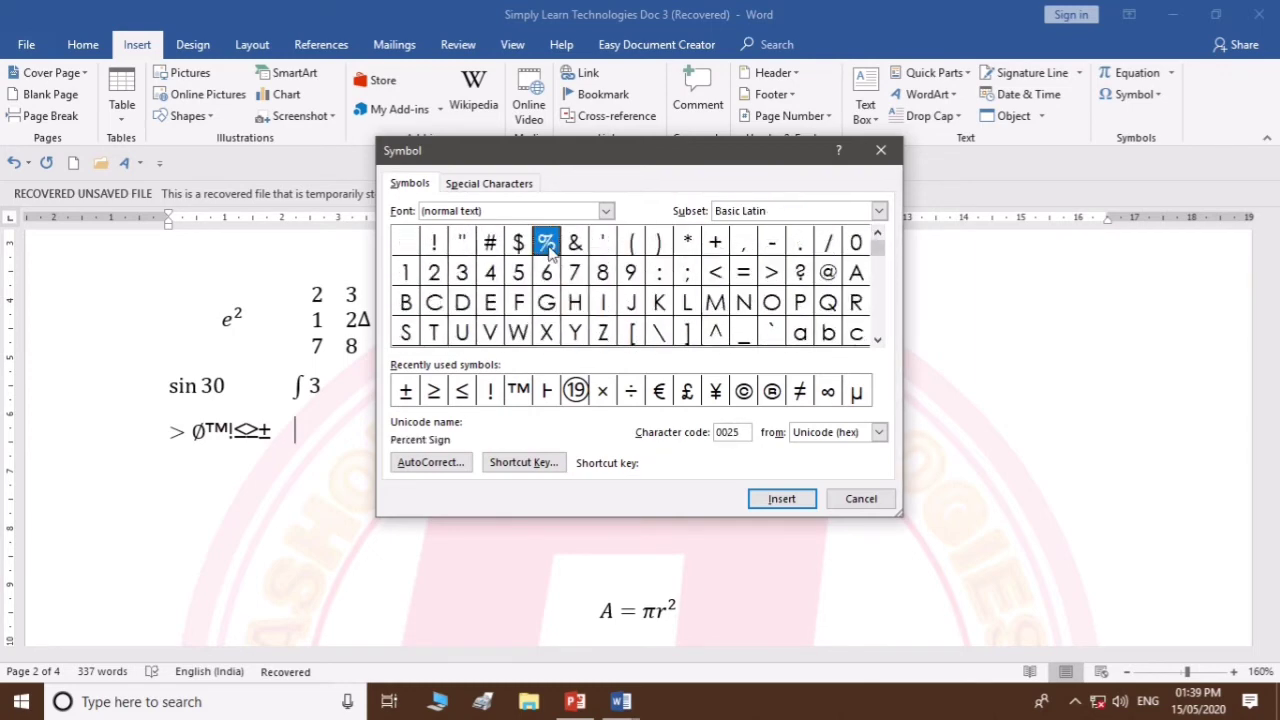
click(781, 499)
key(Escape)
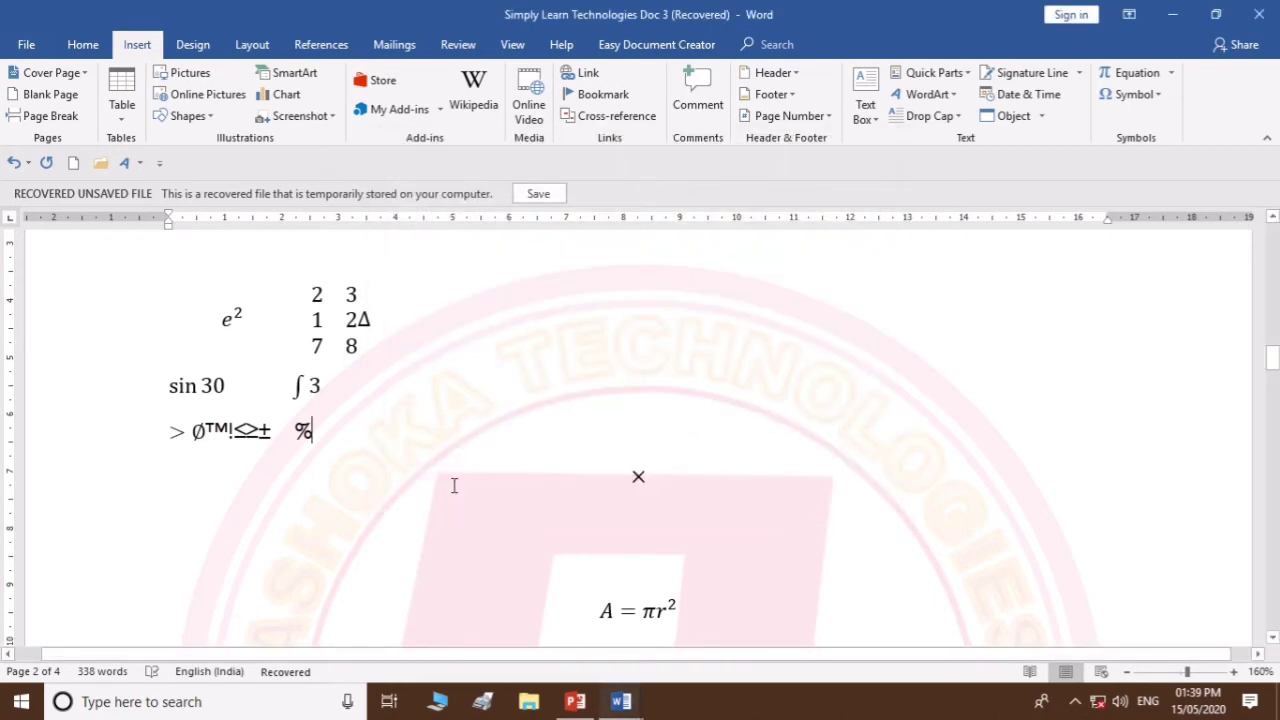
Insert a Plus Sign (+) from the Basic Latin symbols, a tab space after the %
click(1138, 94)
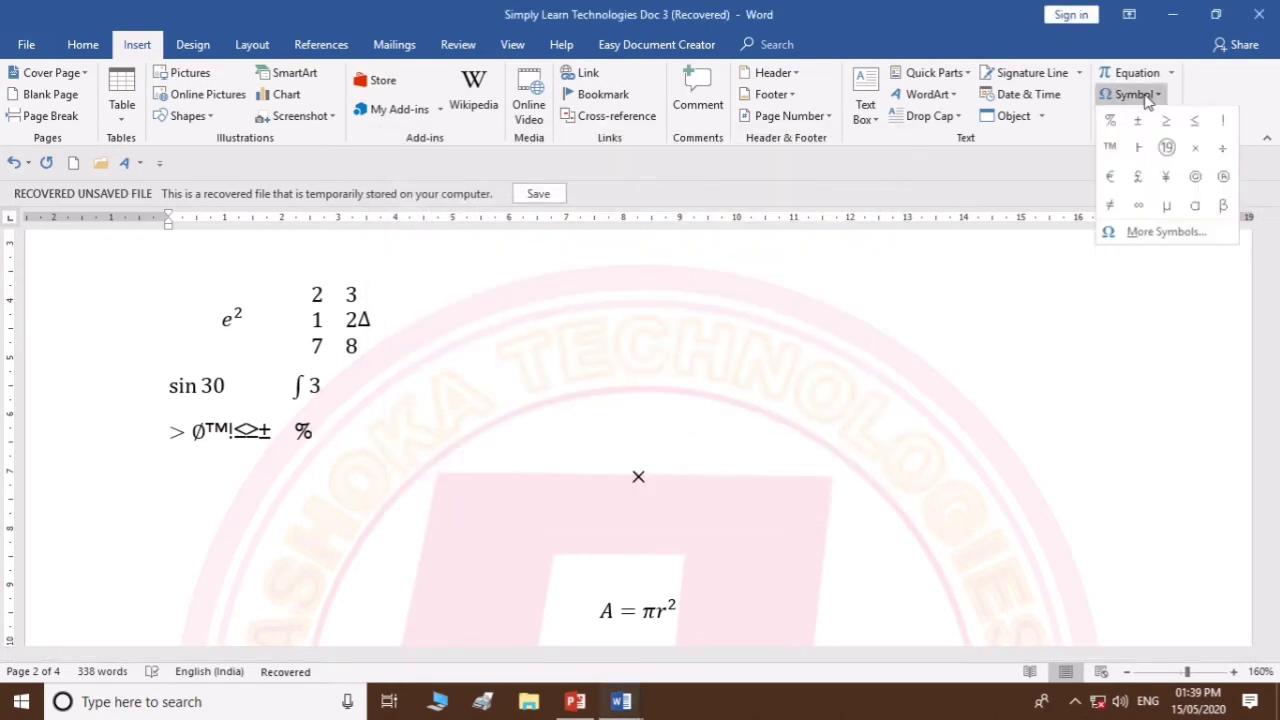
click(1163, 231)
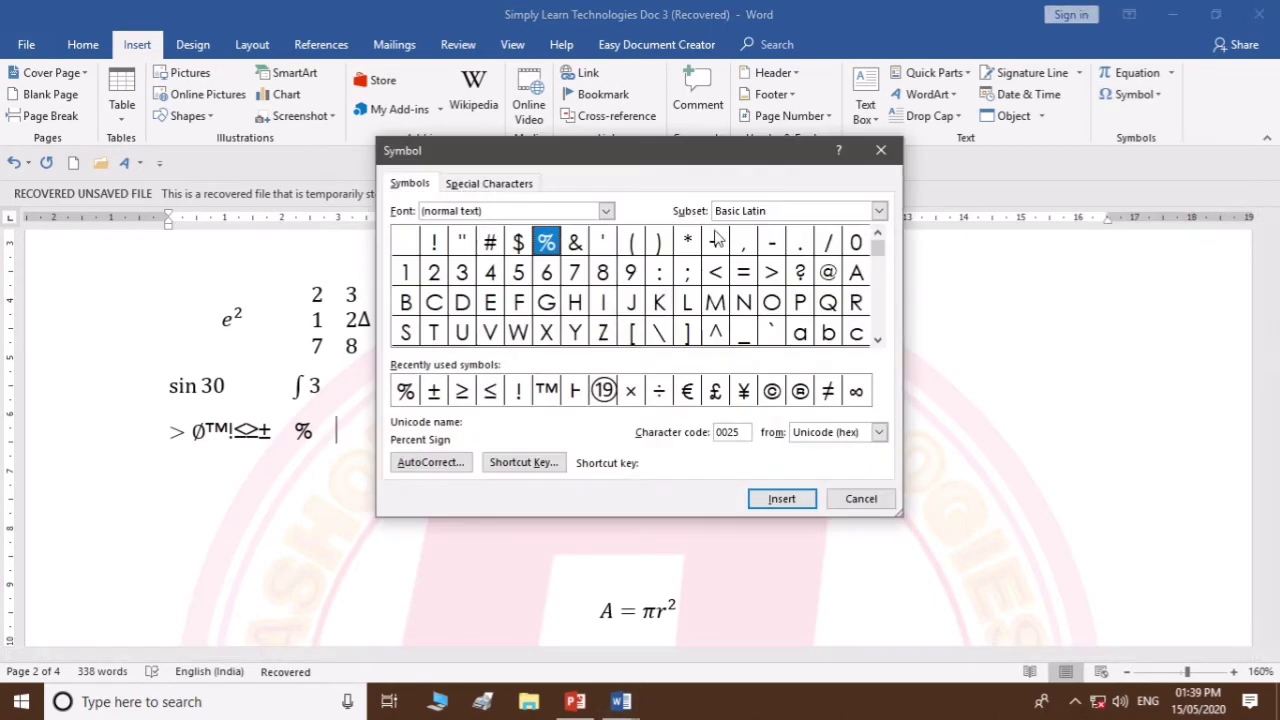
click(716, 243)
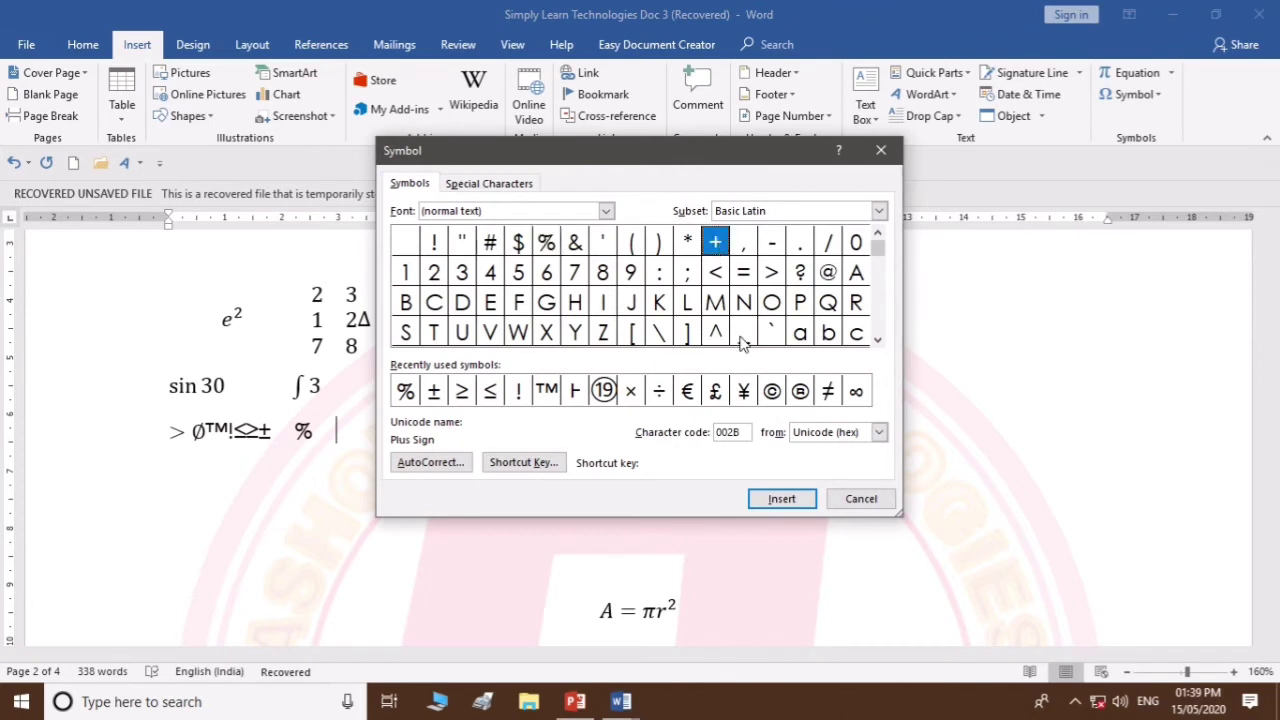
click(786, 502)
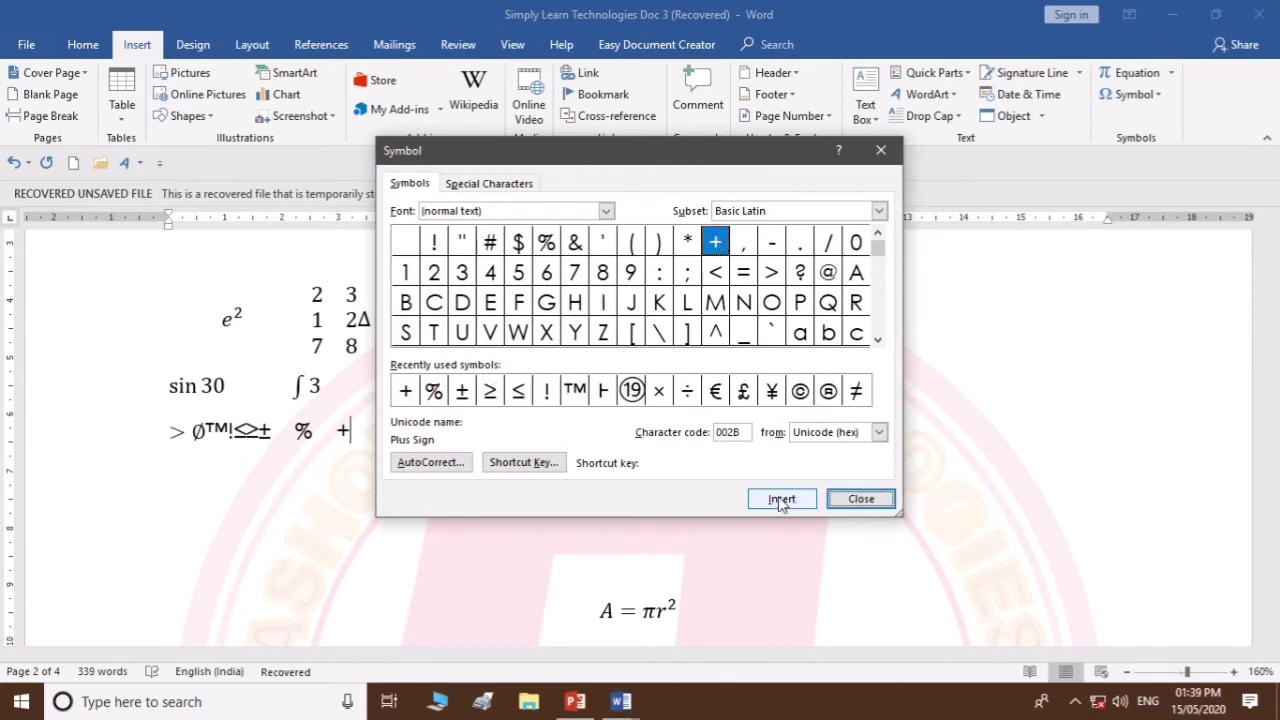
Insert an Ohm Sign (Ω) from the Letterlike Symbols subset directly behind the +
click(877, 339)
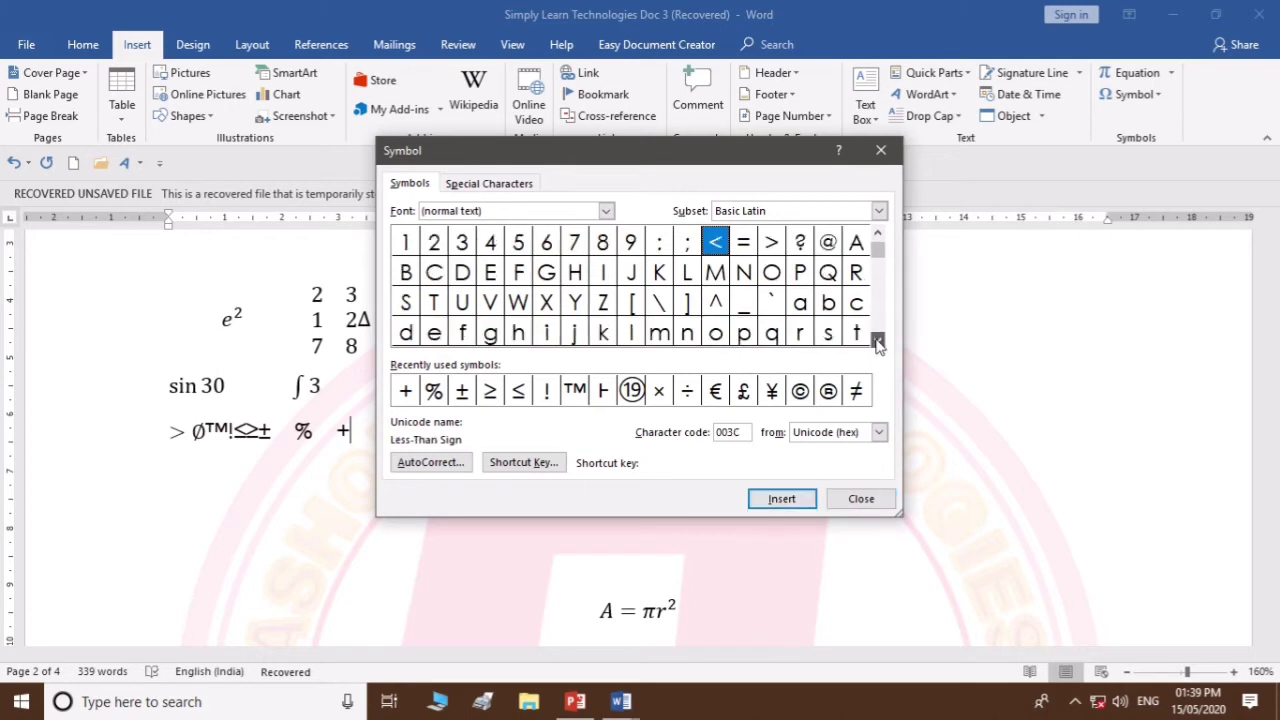
click(877, 341)
click(877, 342)
click(877, 342)
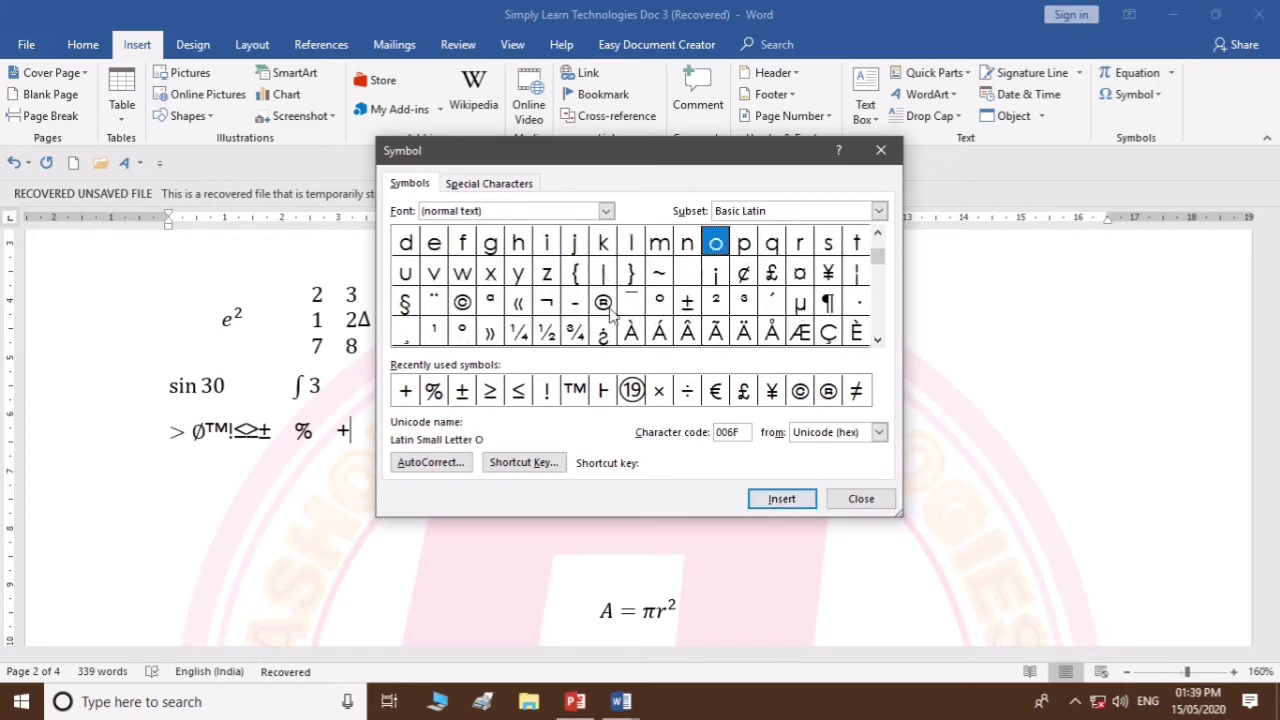
click(877, 340)
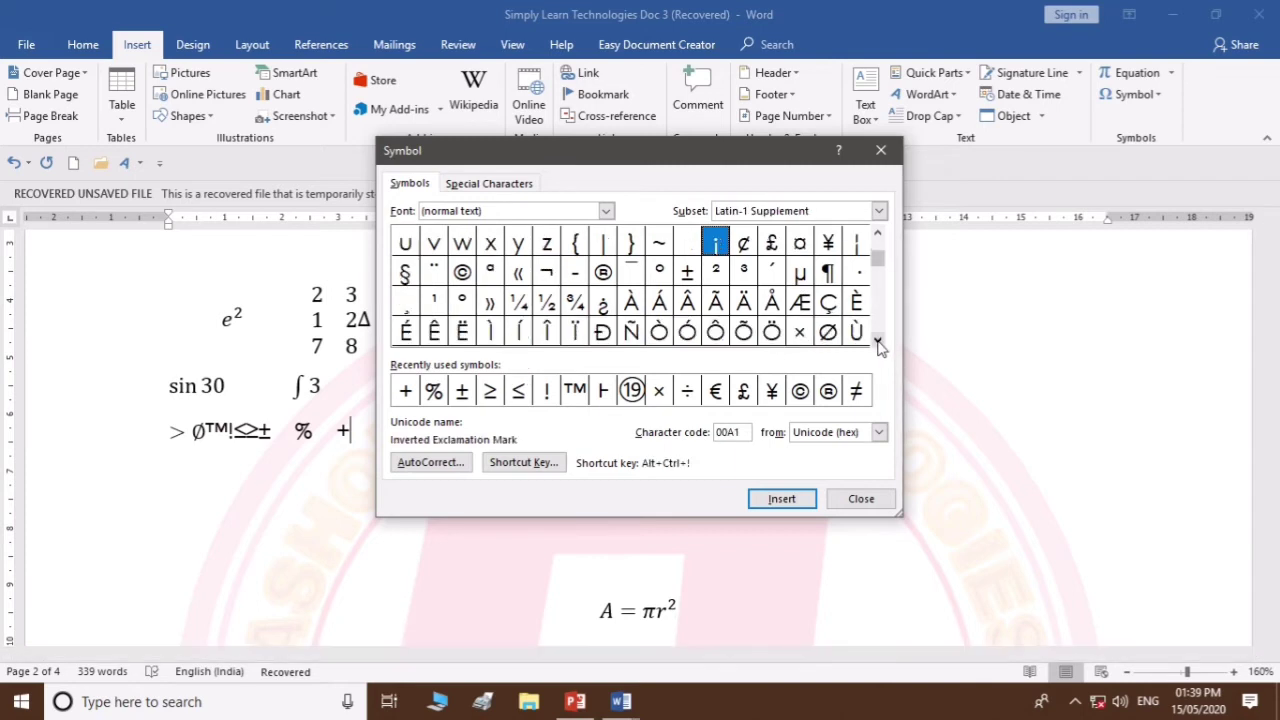
click(877, 340)
click(877, 340)
click(877, 340)
click(877, 340)
click(877, 340)
click(877, 340)
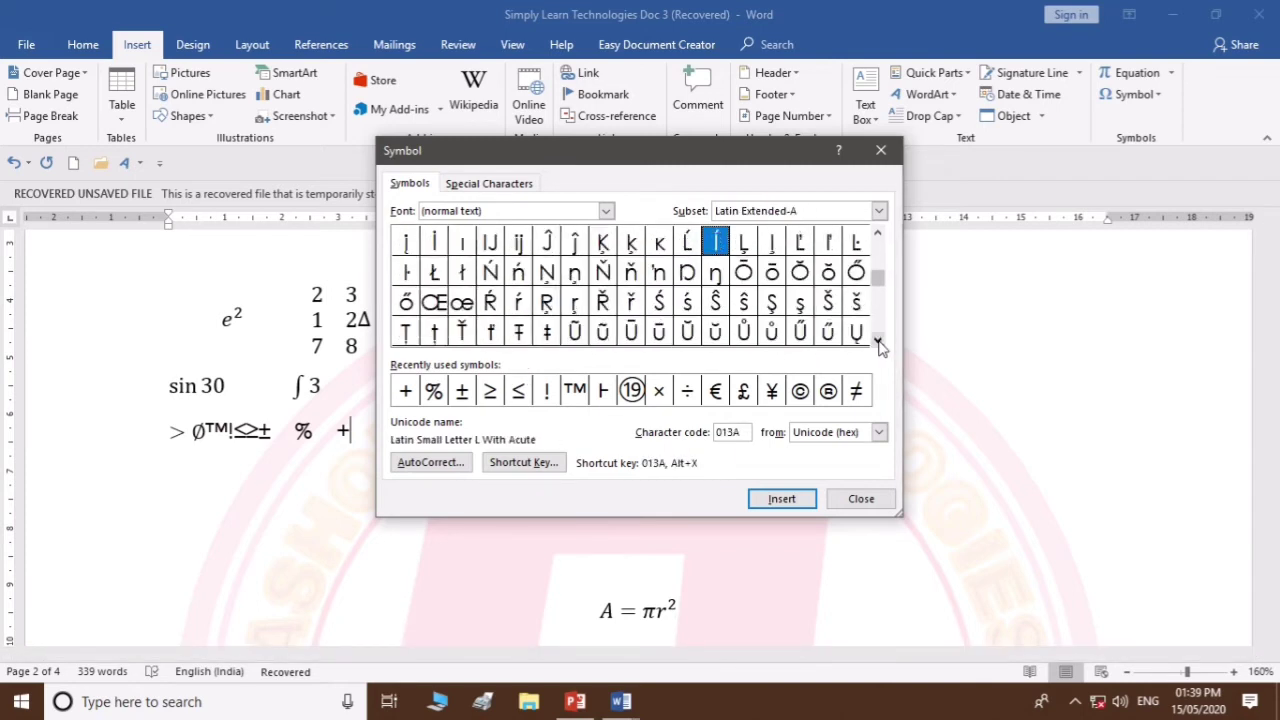
click(877, 340)
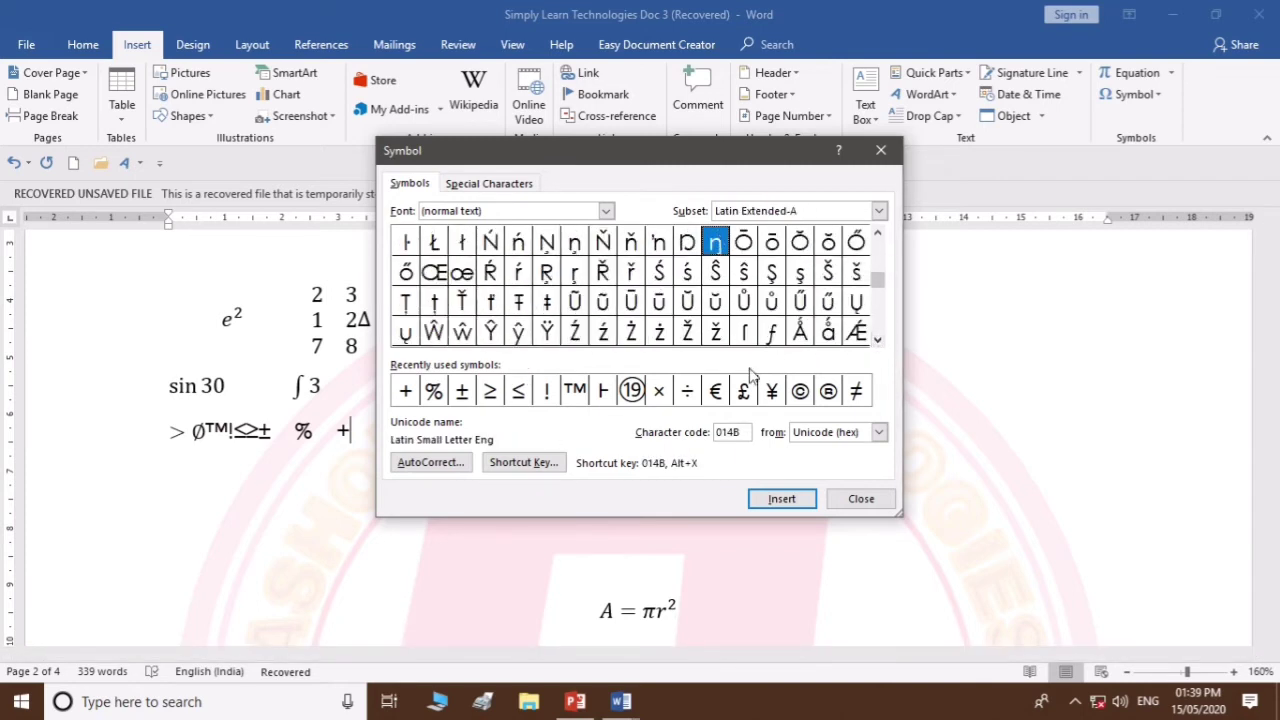
click(877, 342)
click(877, 342)
click(877, 342)
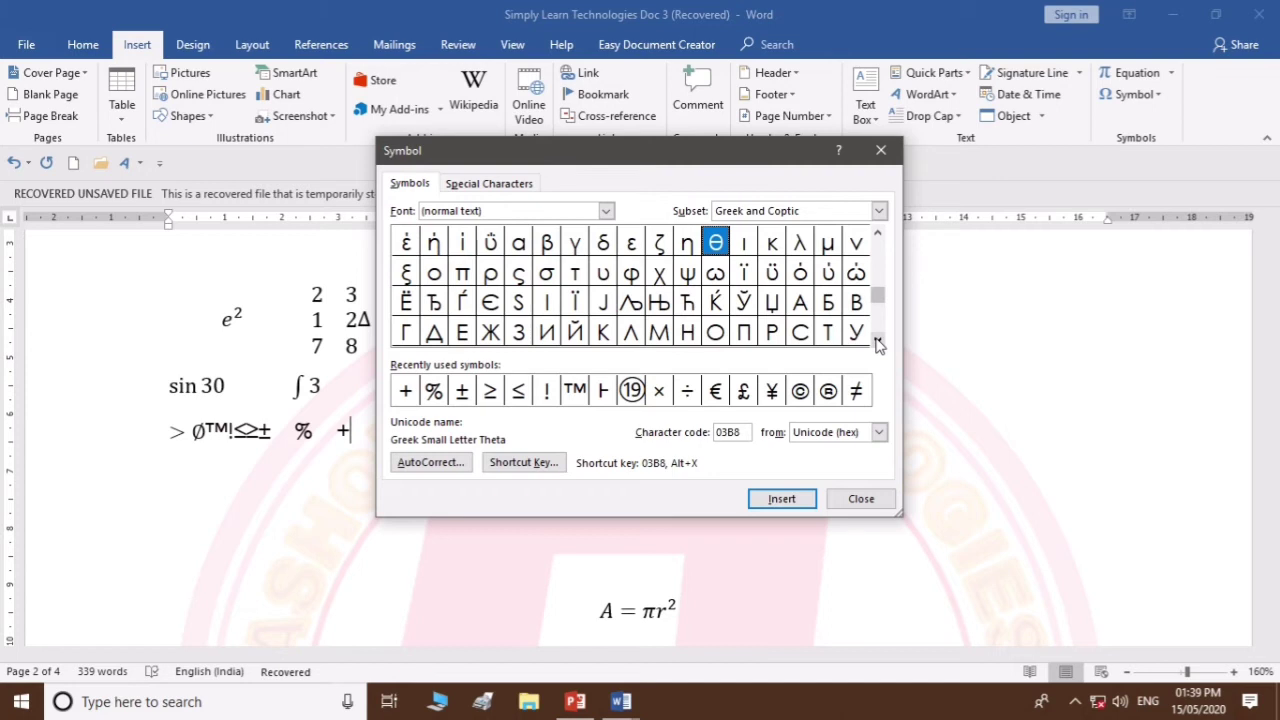
click(877, 342)
click(877, 342)
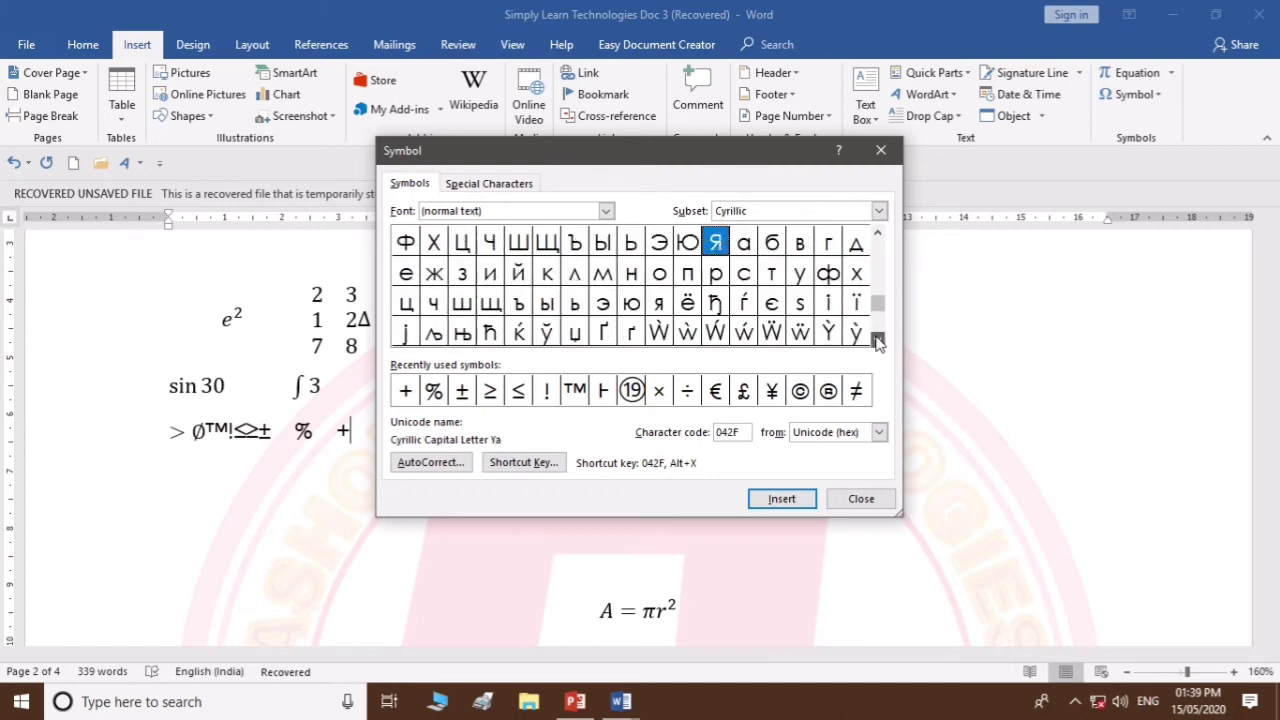
click(877, 342)
click(877, 342)
click(829, 272)
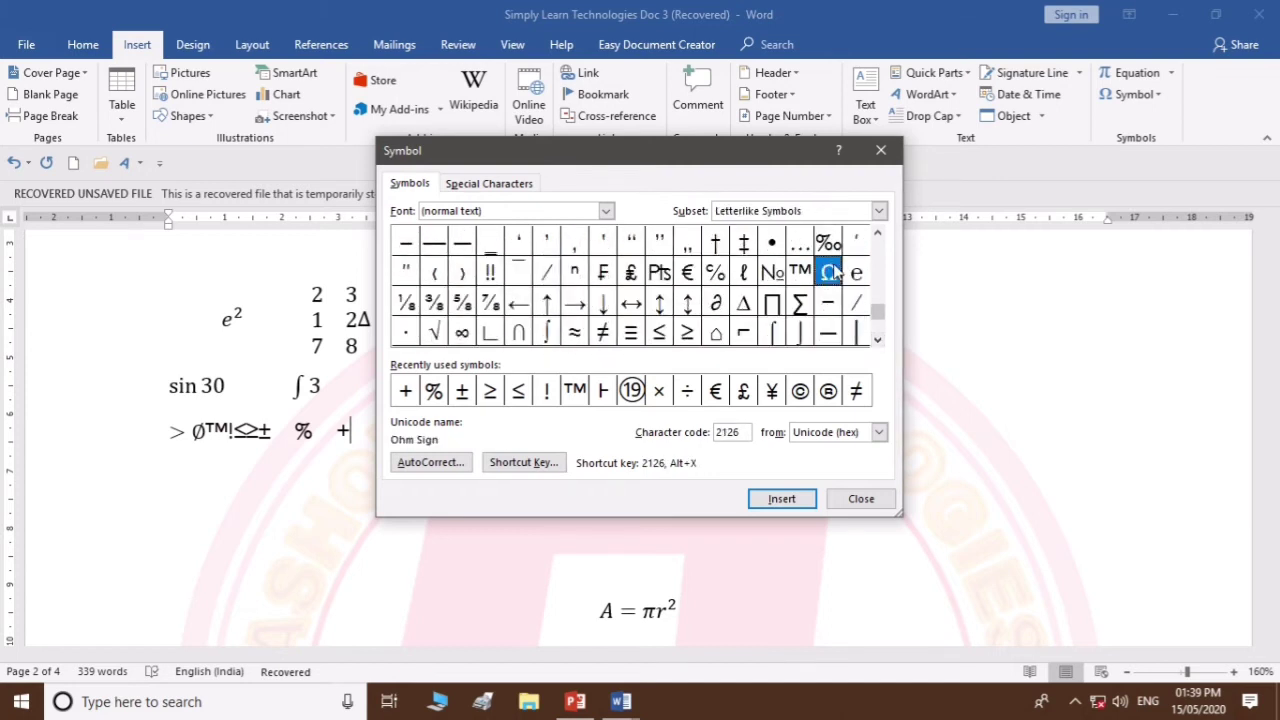
click(778, 498)
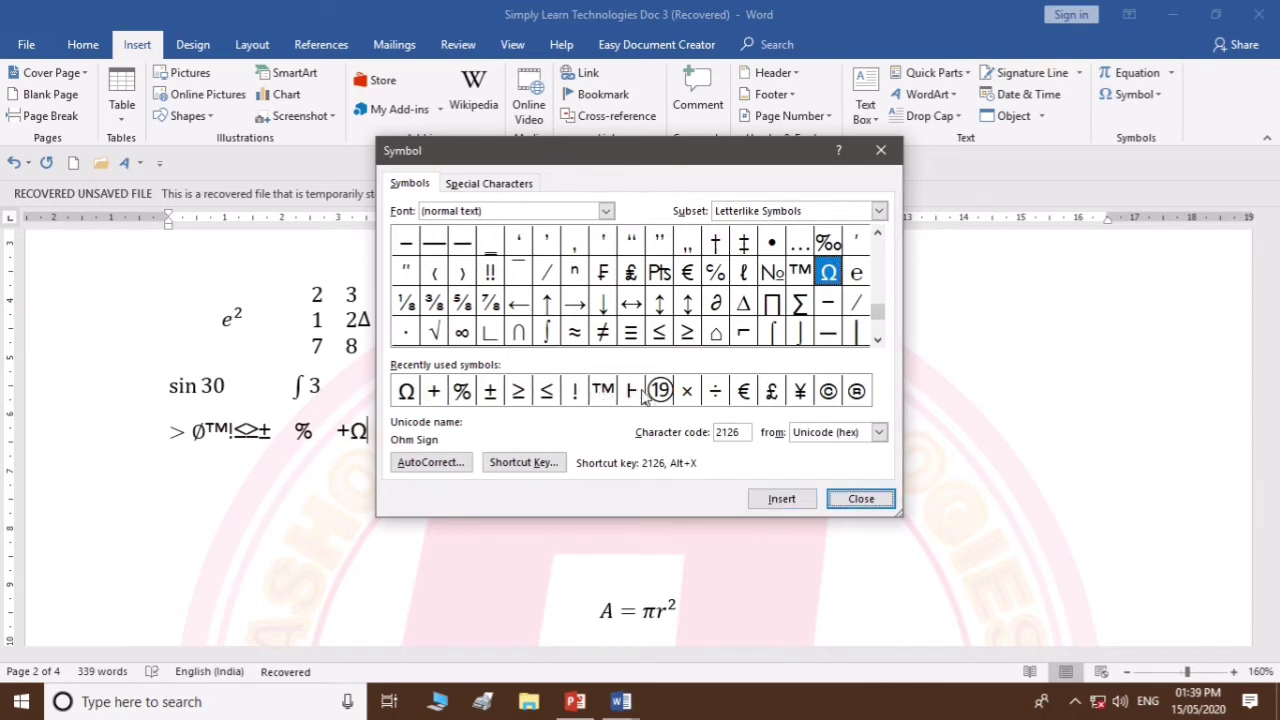
Insert the recently used Circled Number Nineteen (⑲) and a Square Root (√) behind the Ω, and close the symbol dialog
click(658, 392)
click(781, 498)
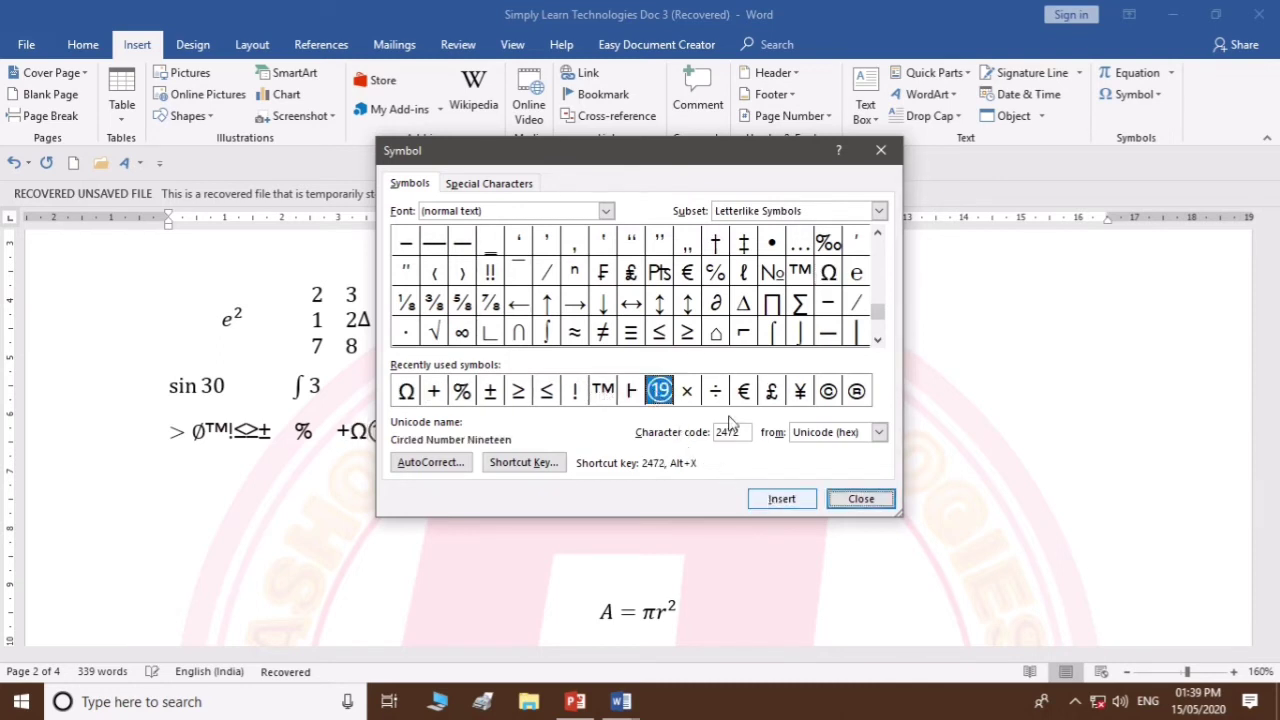
drag(585, 158, 743, 174)
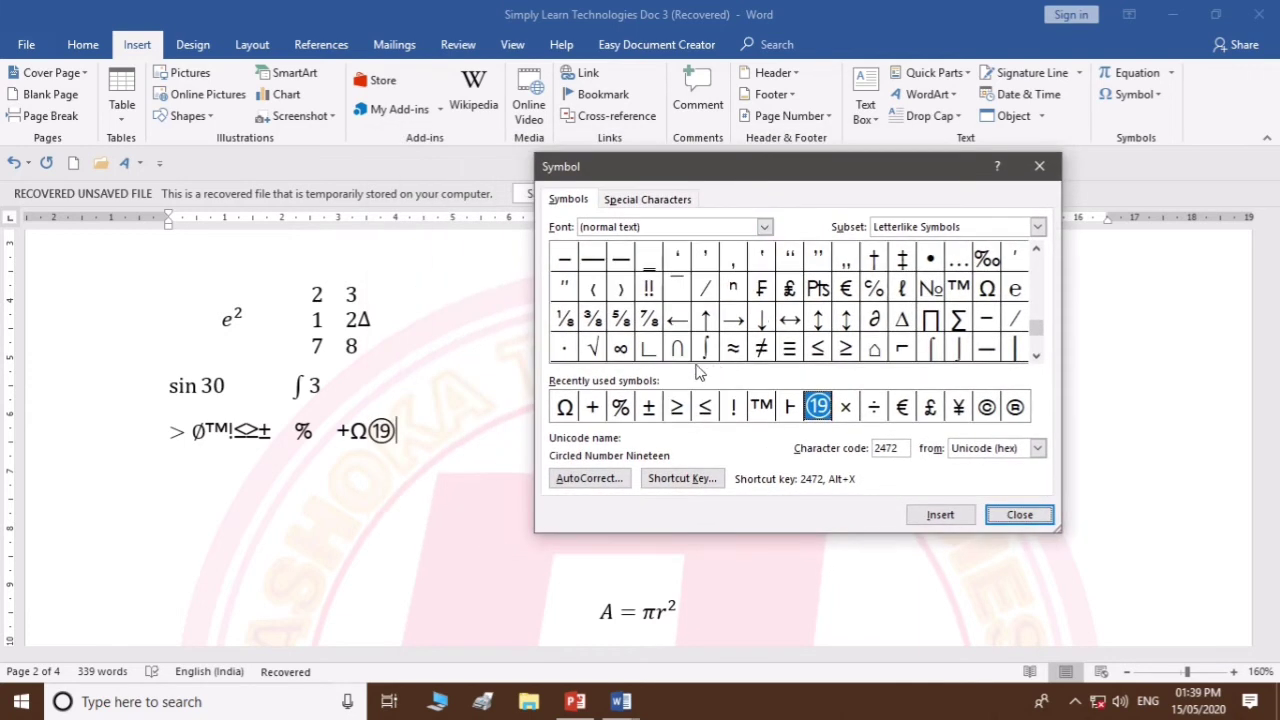
click(597, 347)
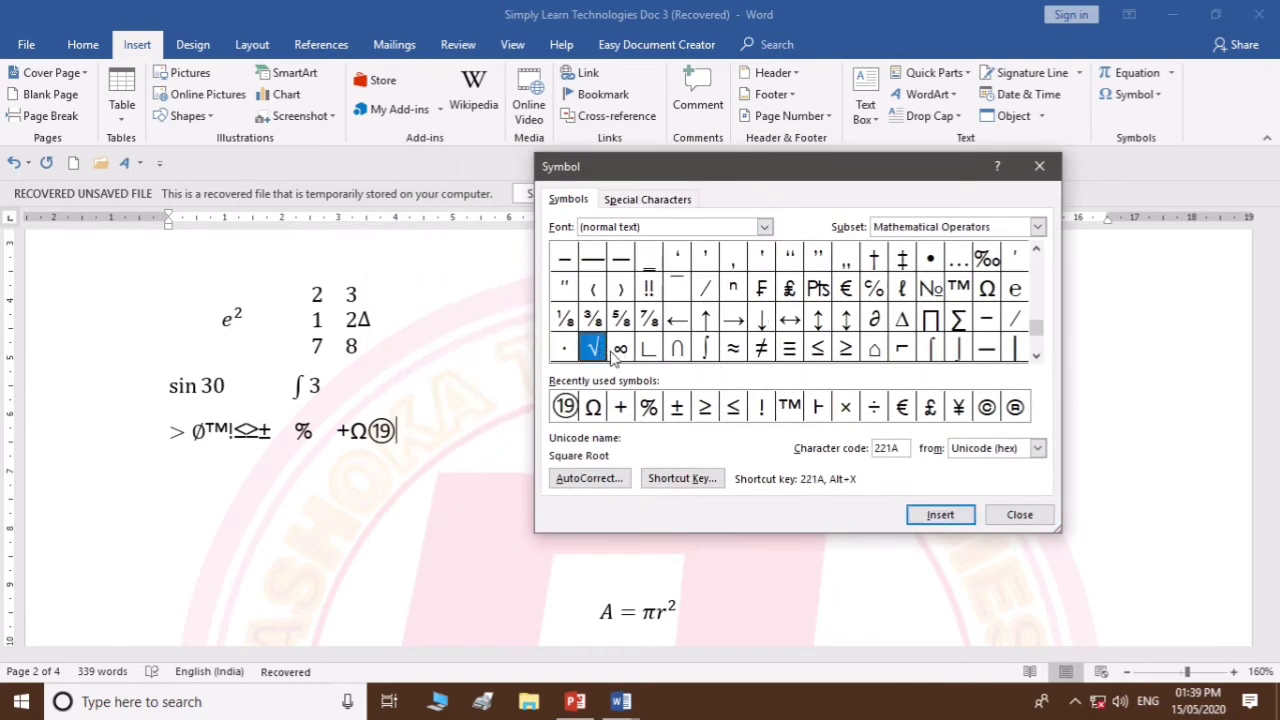
click(940, 515)
click(995, 515)
Insert a stacked fraction equation x over y on the empty line below the White Box Testing (WBT) introduction paragraph
scroll(845, 458, down, 15)
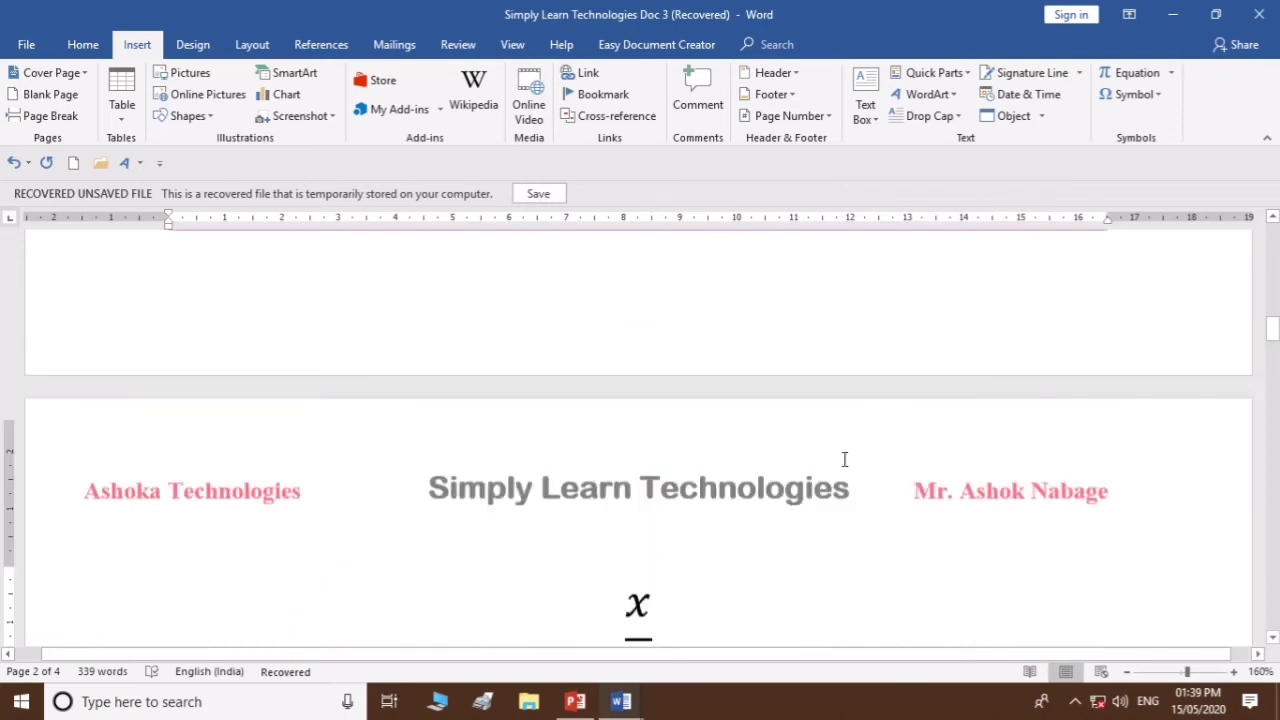
scroll(844, 459, up, 5)
scroll(868, 463, down, 3)
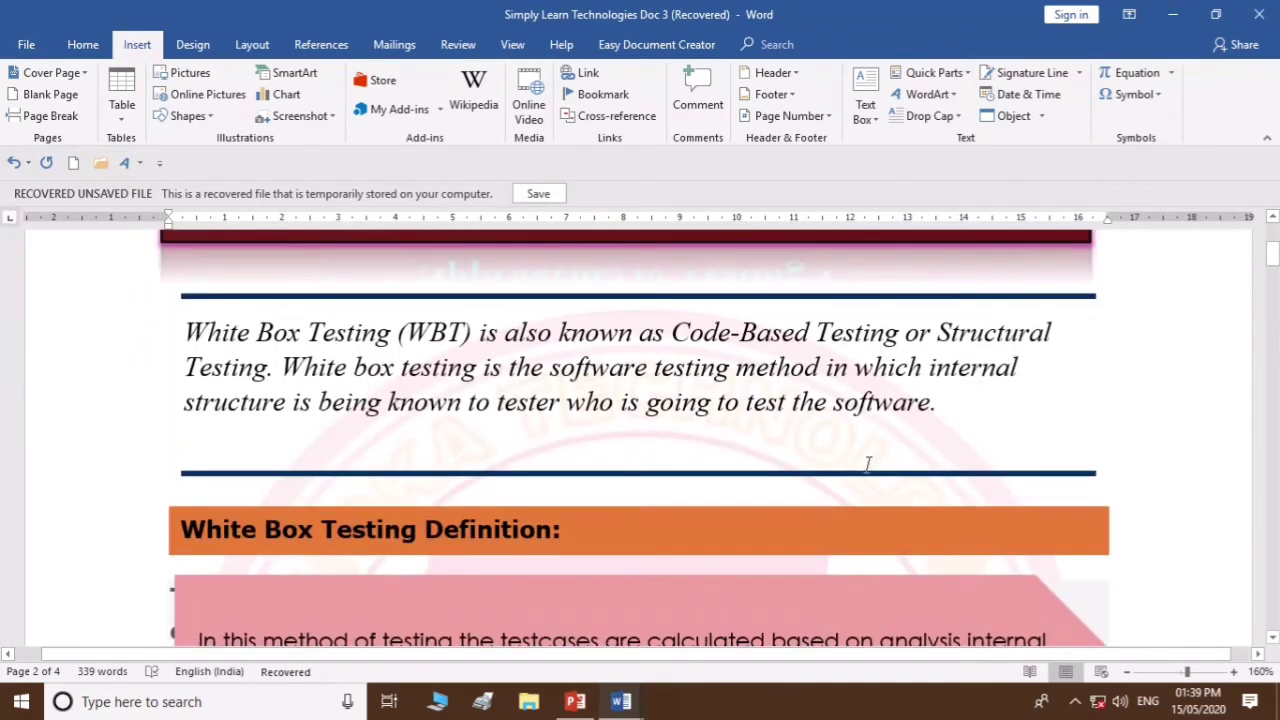
click(551, 423)
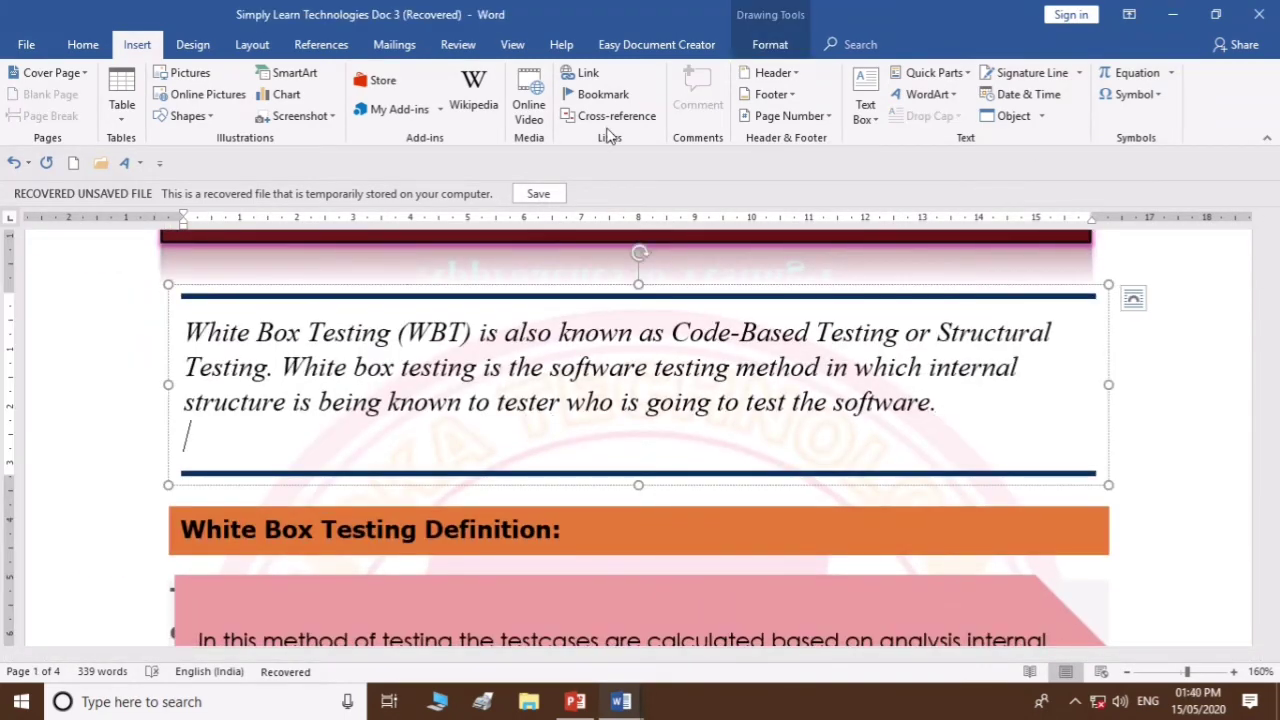
click(1130, 72)
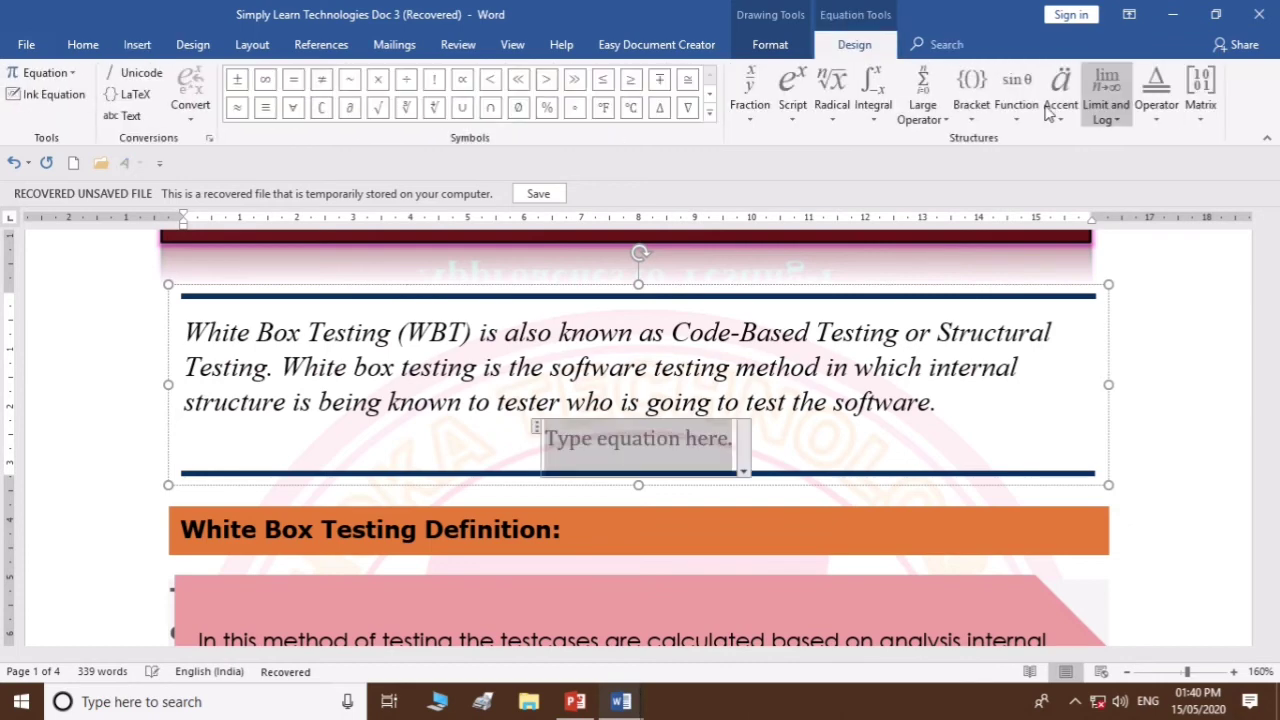
click(759, 117)
click(767, 192)
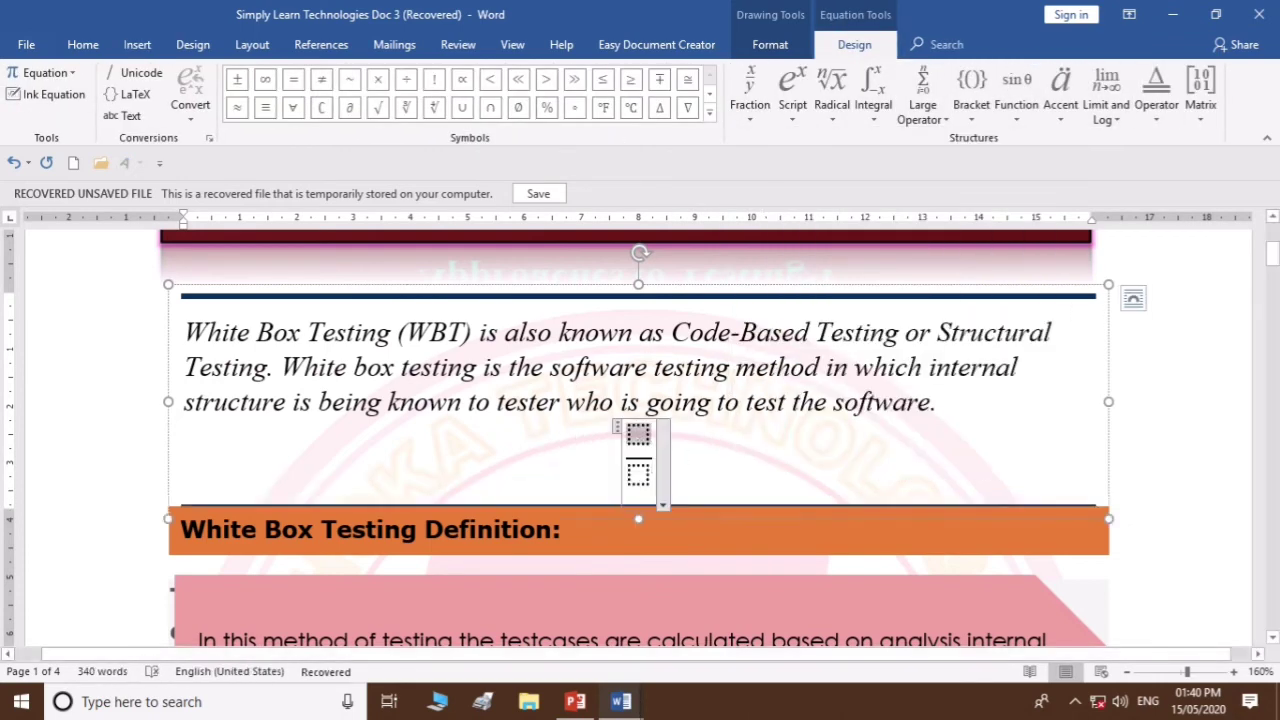
text(x)
click(647, 470)
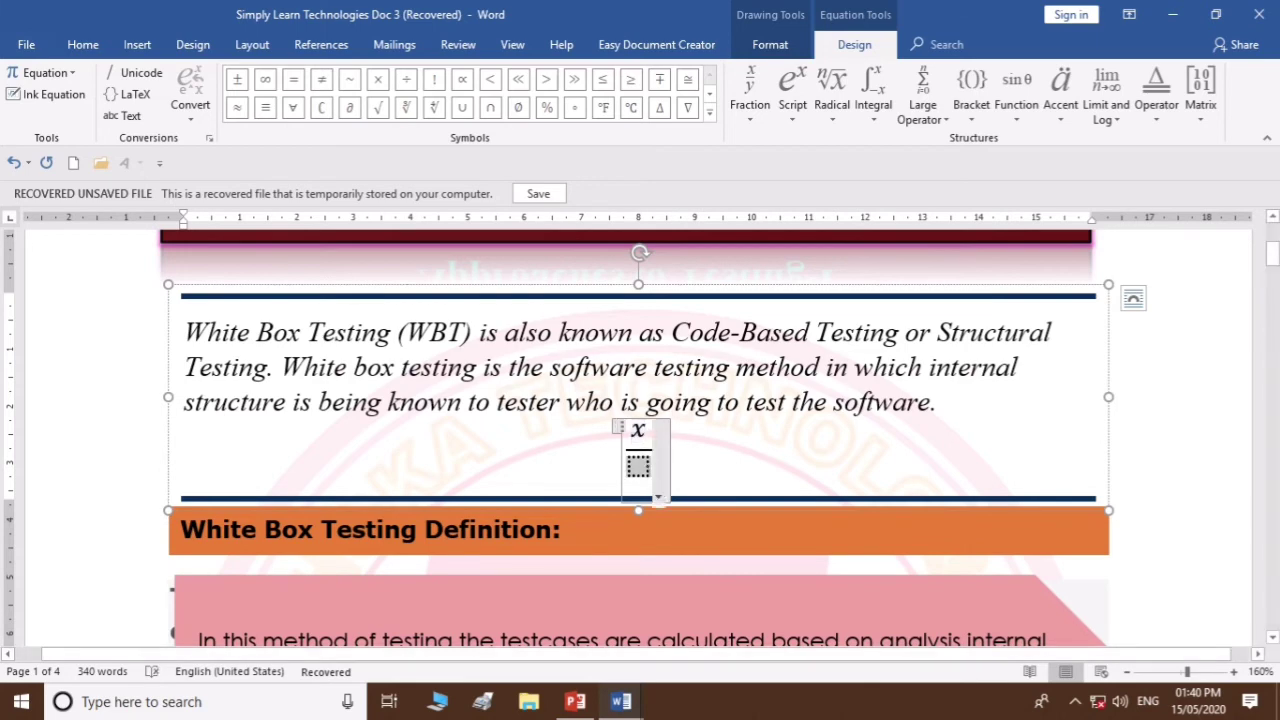
text(y)
click(734, 472)
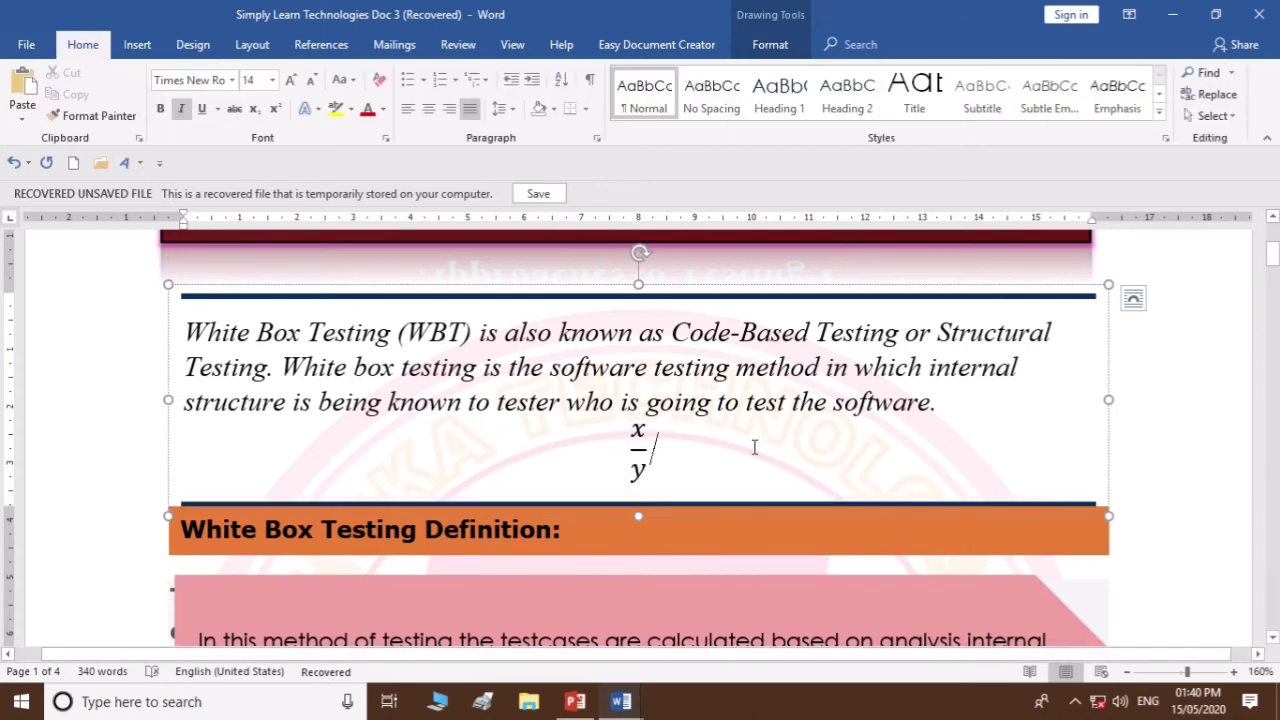
Insert the built-in Area of Circle equation (A = πr²) at the end of the "White Box Testing Definition:" heading
scroll(755, 447, down, 8)
scroll(744, 432, up, 5)
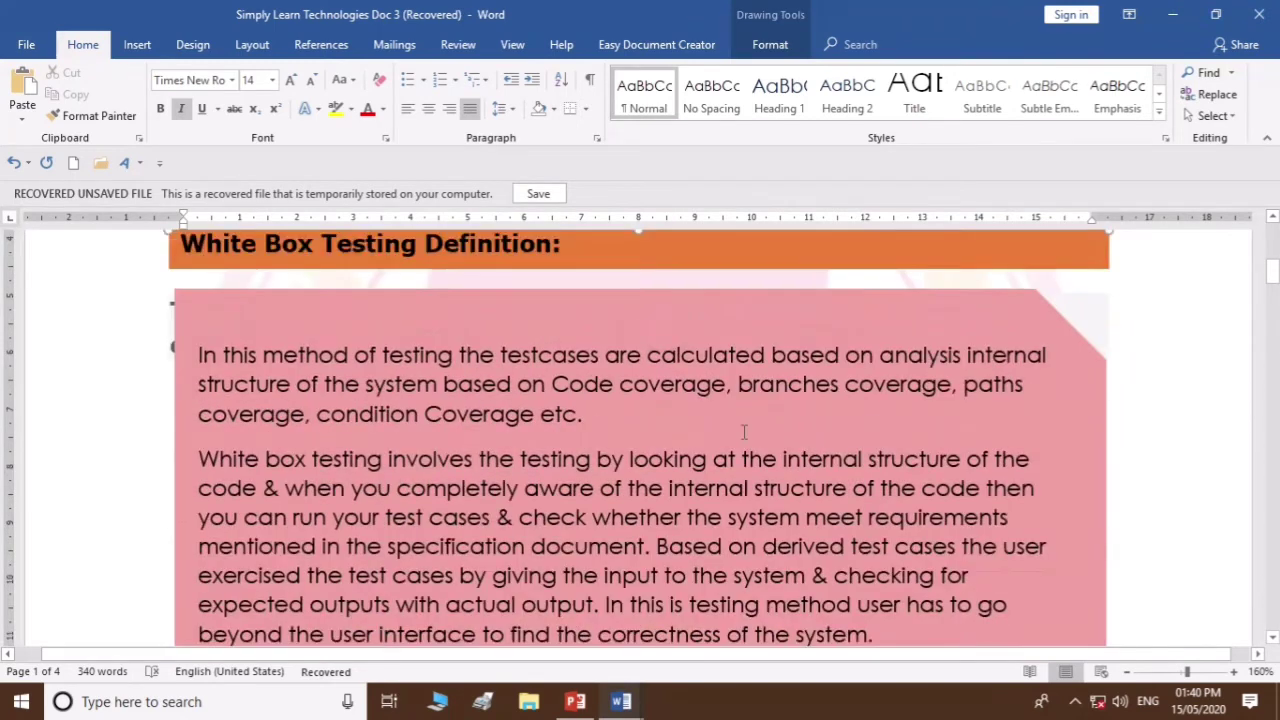
scroll(744, 432, up, 5)
scroll(652, 528, down, 2)
click(604, 475)
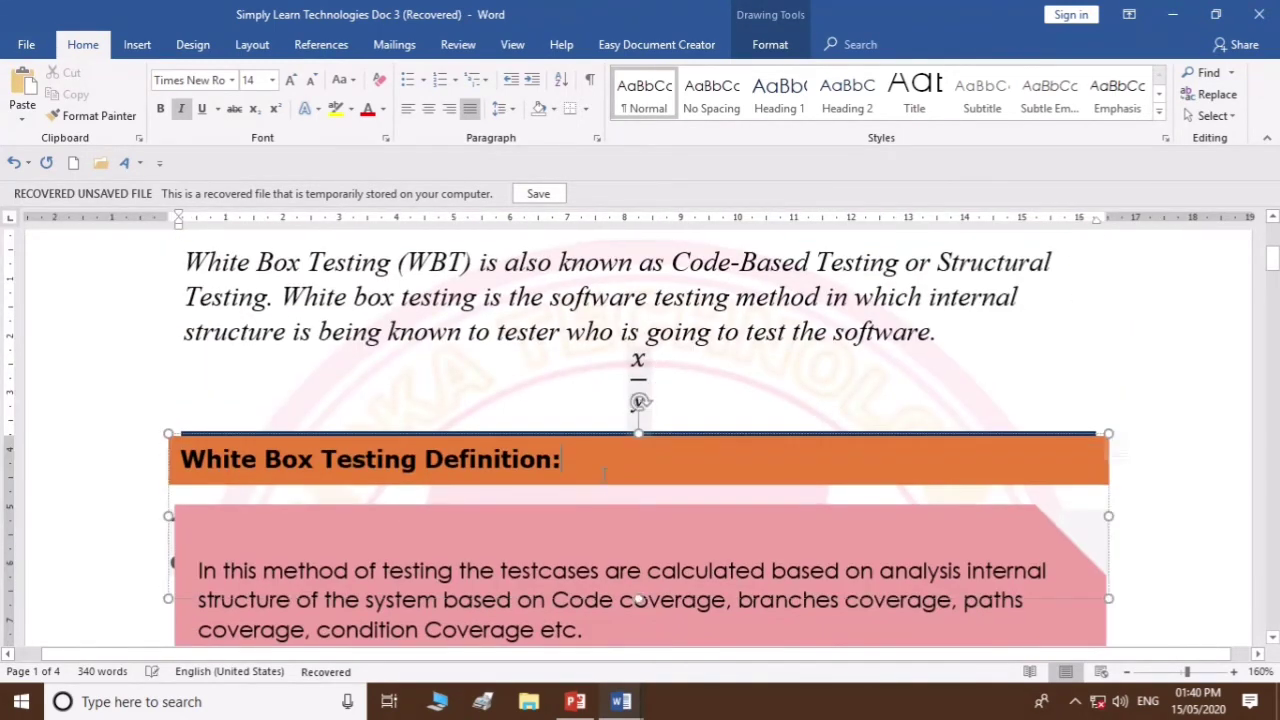
click(120, 46)
click(1150, 73)
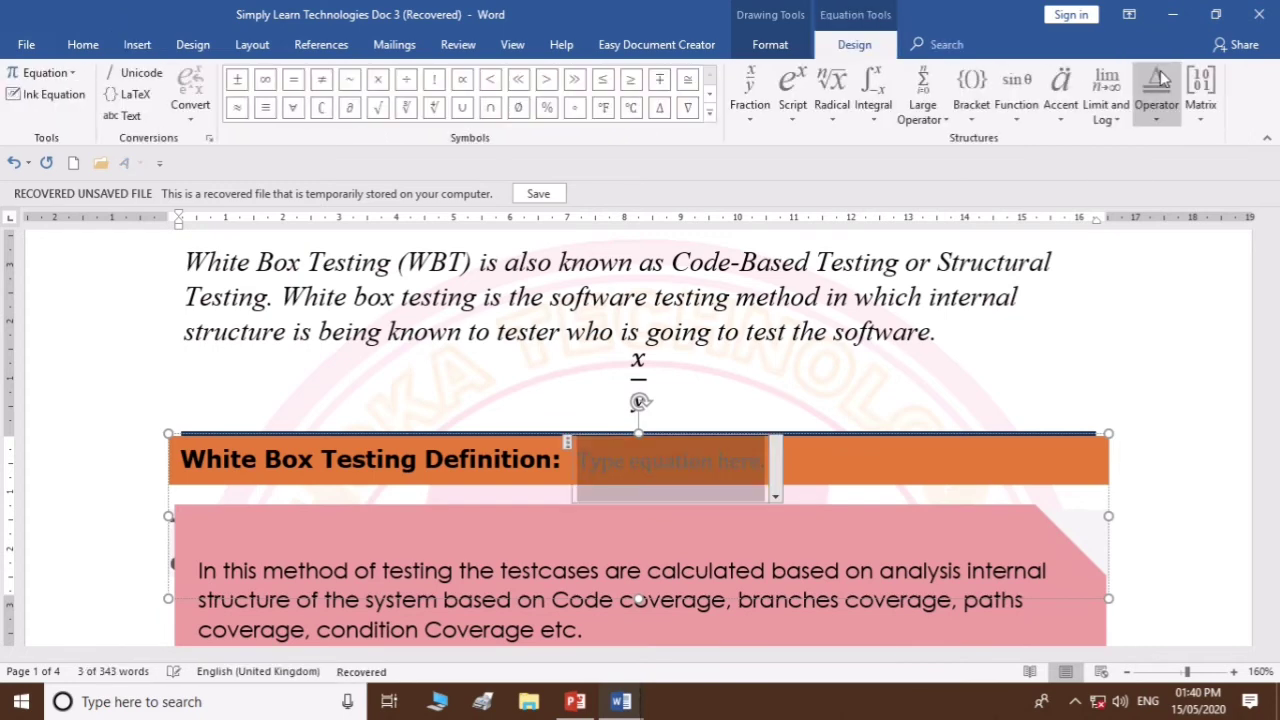
click(71, 76)
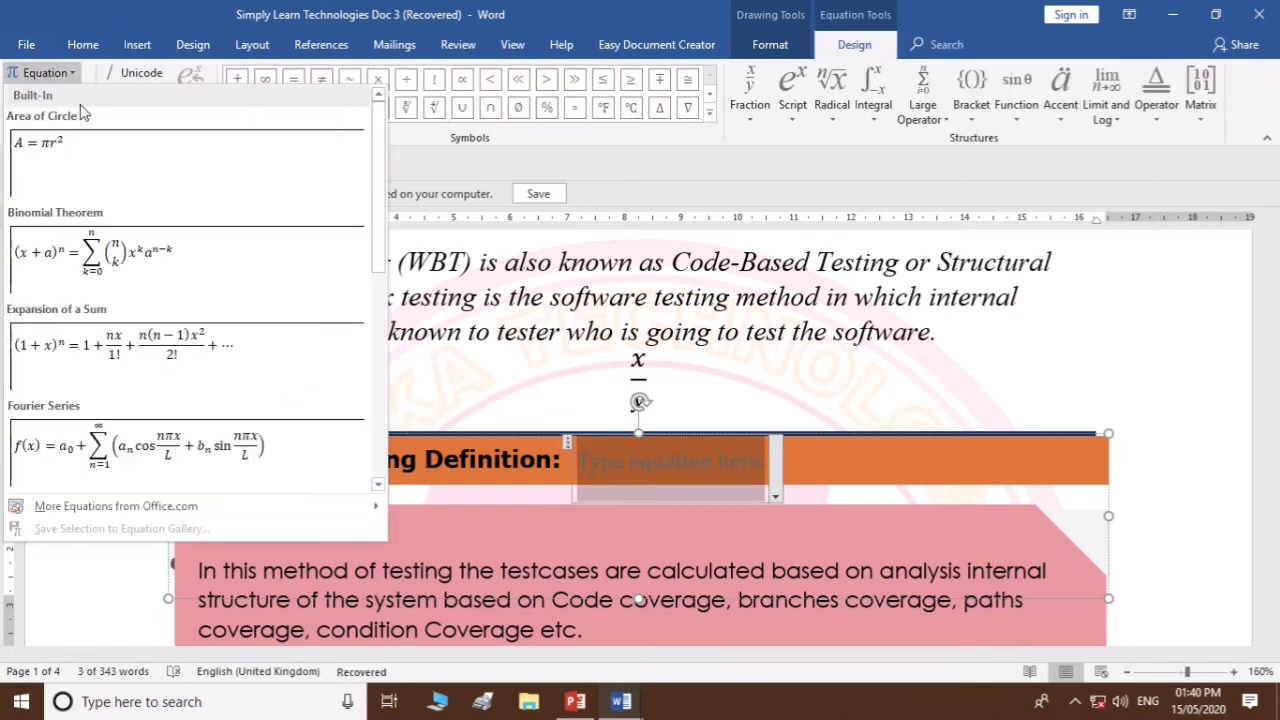
click(48, 150)
click(768, 461)
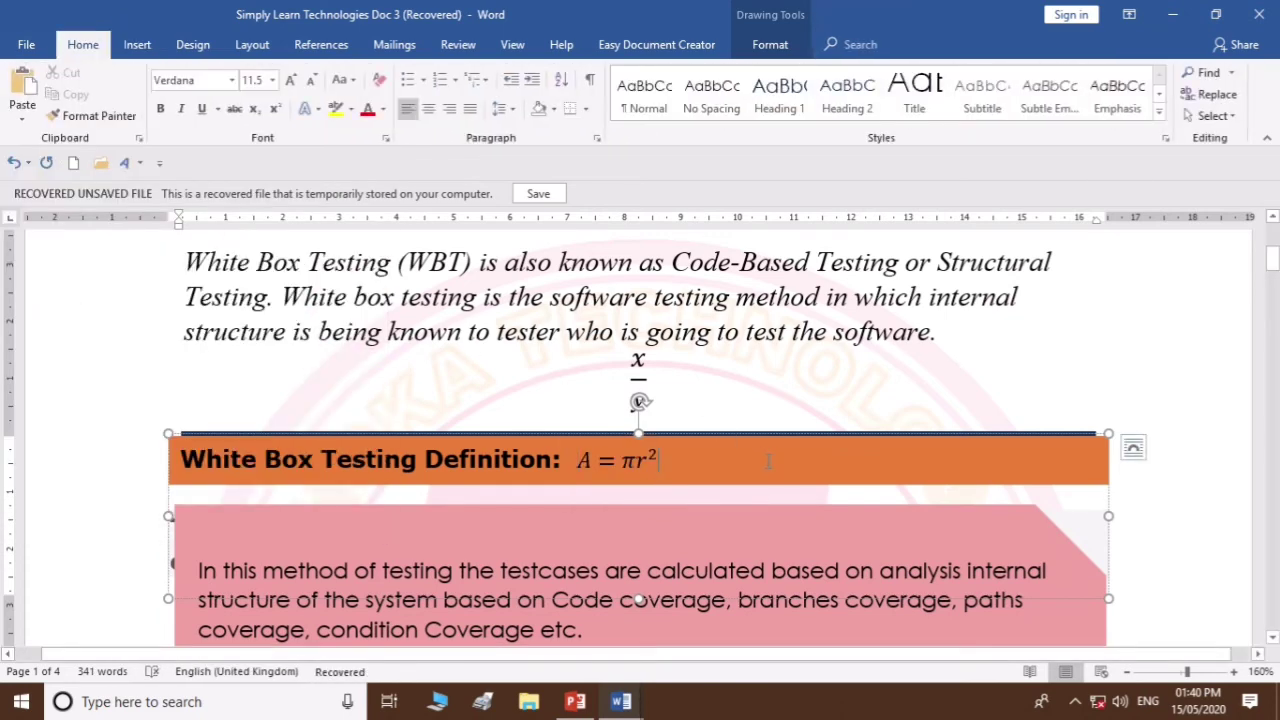
click(833, 383)
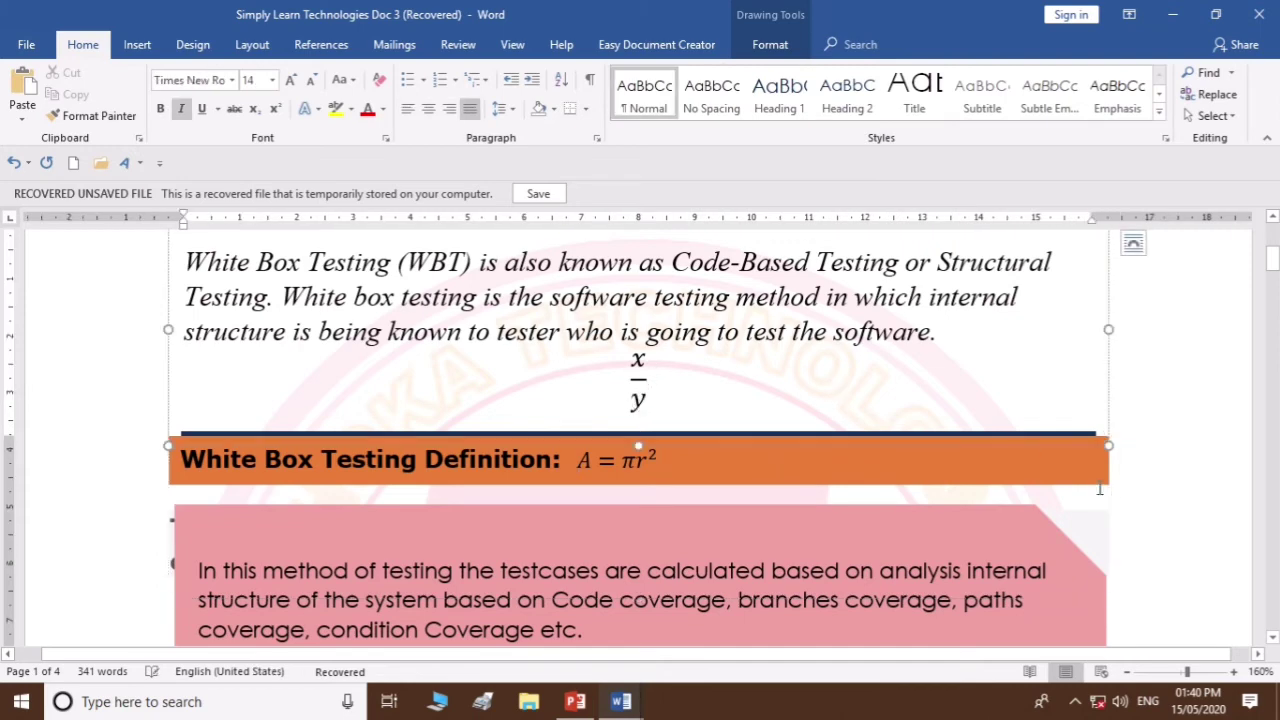
click(1170, 494)
Add two empty lines below the paragraph ending "correctness of the system." in the pink text box
scroll(1168, 480, down, 5)
scroll(1168, 478, up, 1)
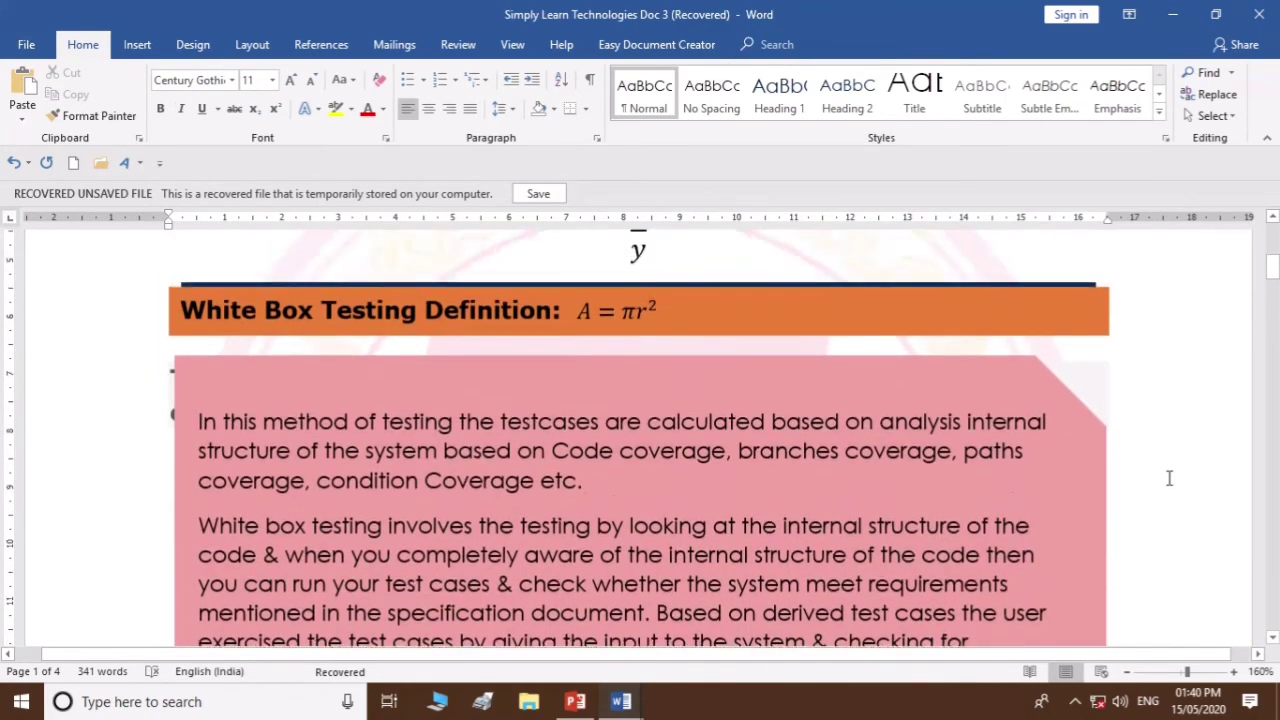
scroll(1168, 478, up, 1)
scroll(731, 493, down, 6)
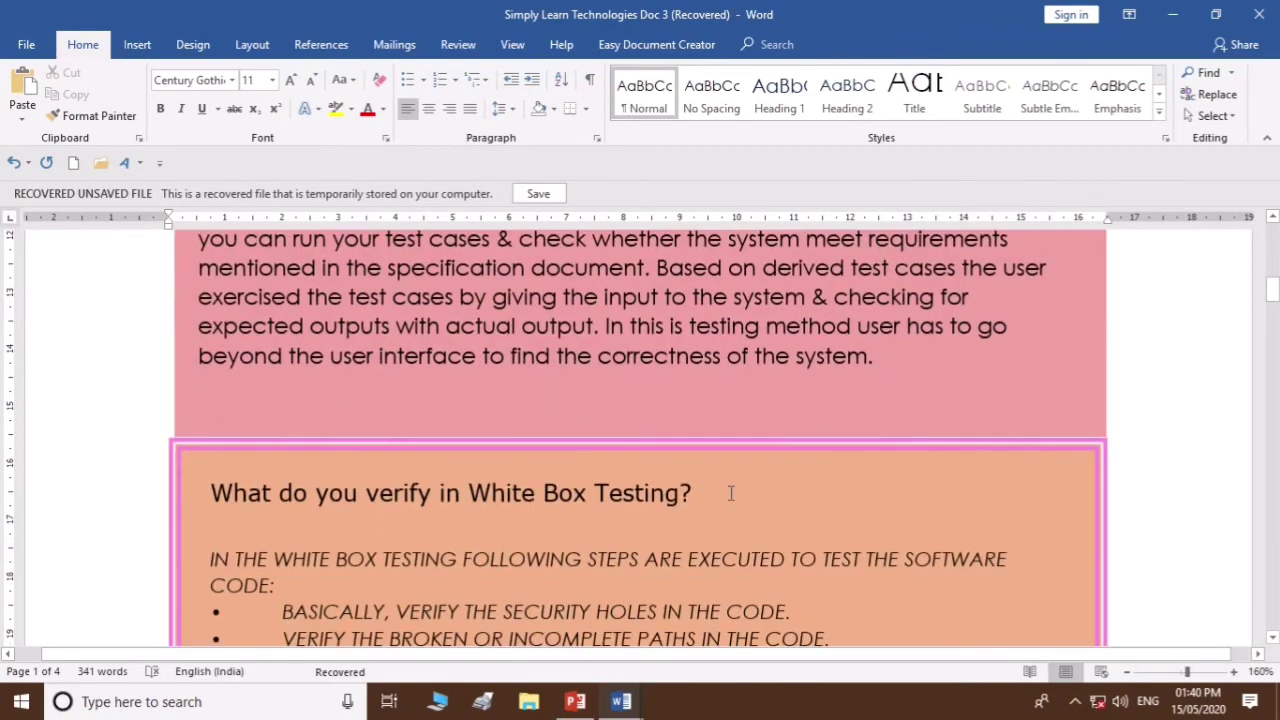
scroll(649, 486, down, 10)
scroll(637, 449, up, 9)
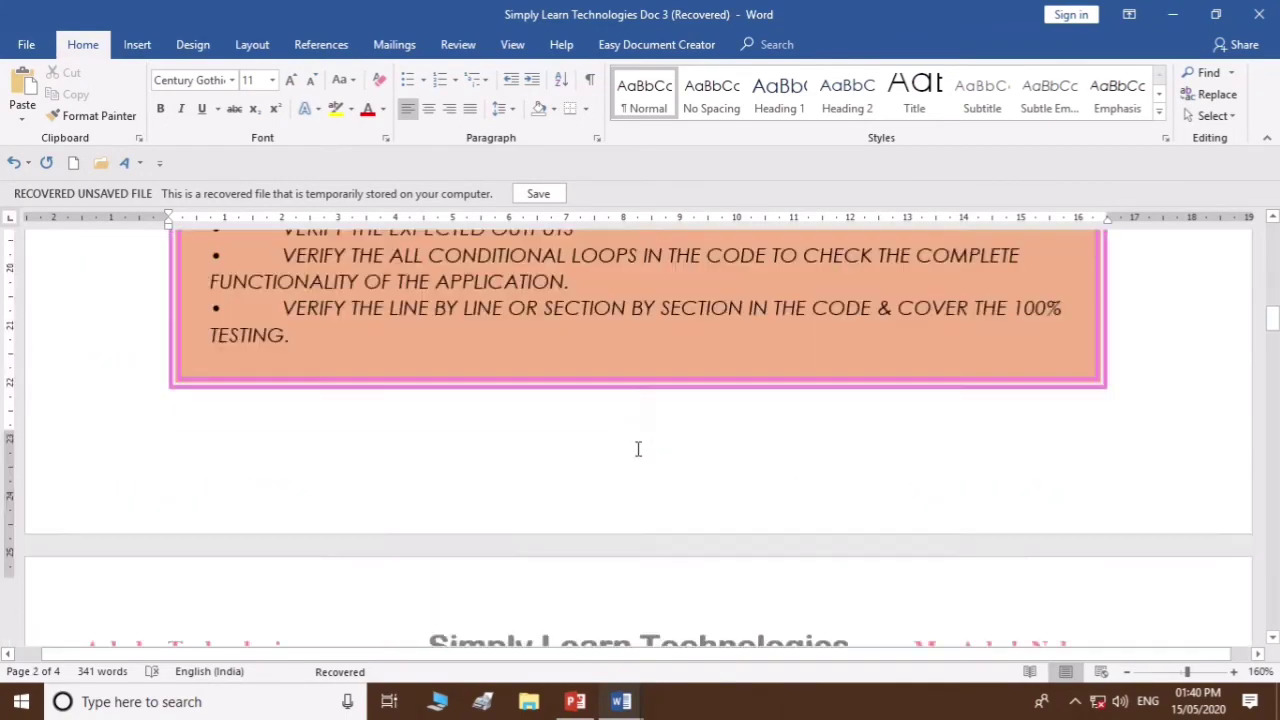
scroll(637, 437, down, 3)
scroll(609, 380, up, 5)
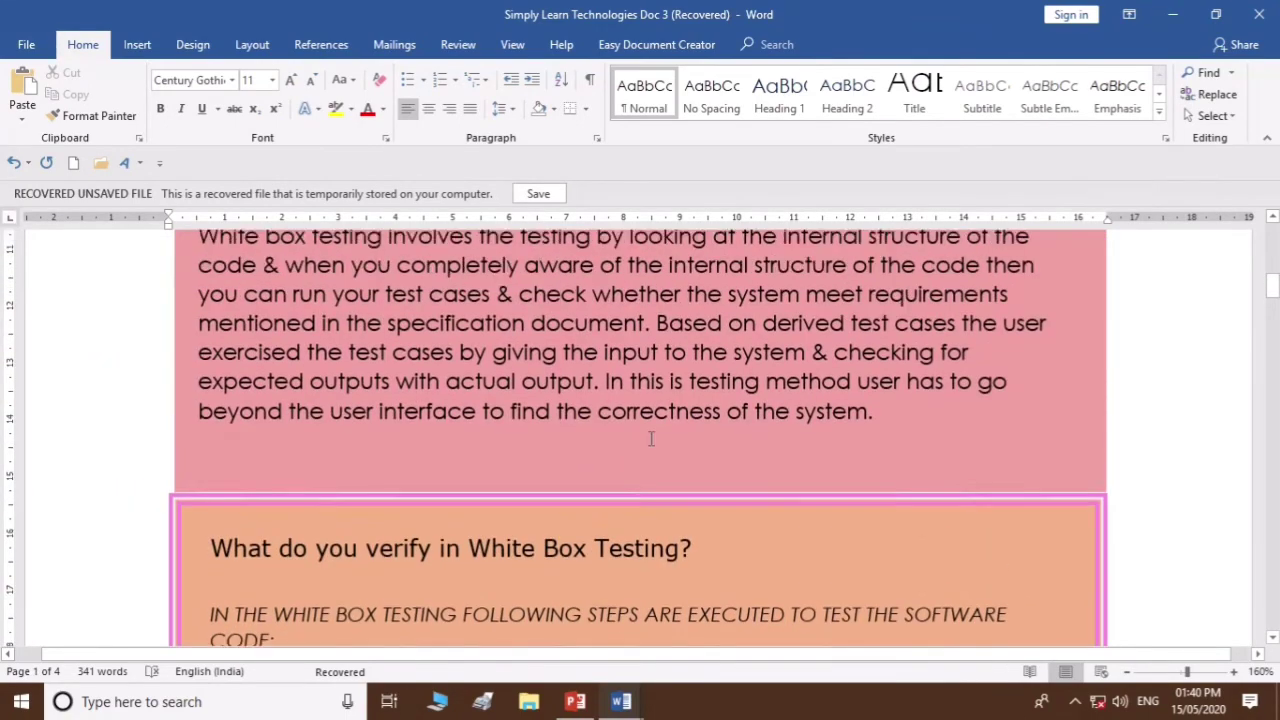
click(910, 433)
key(Return)
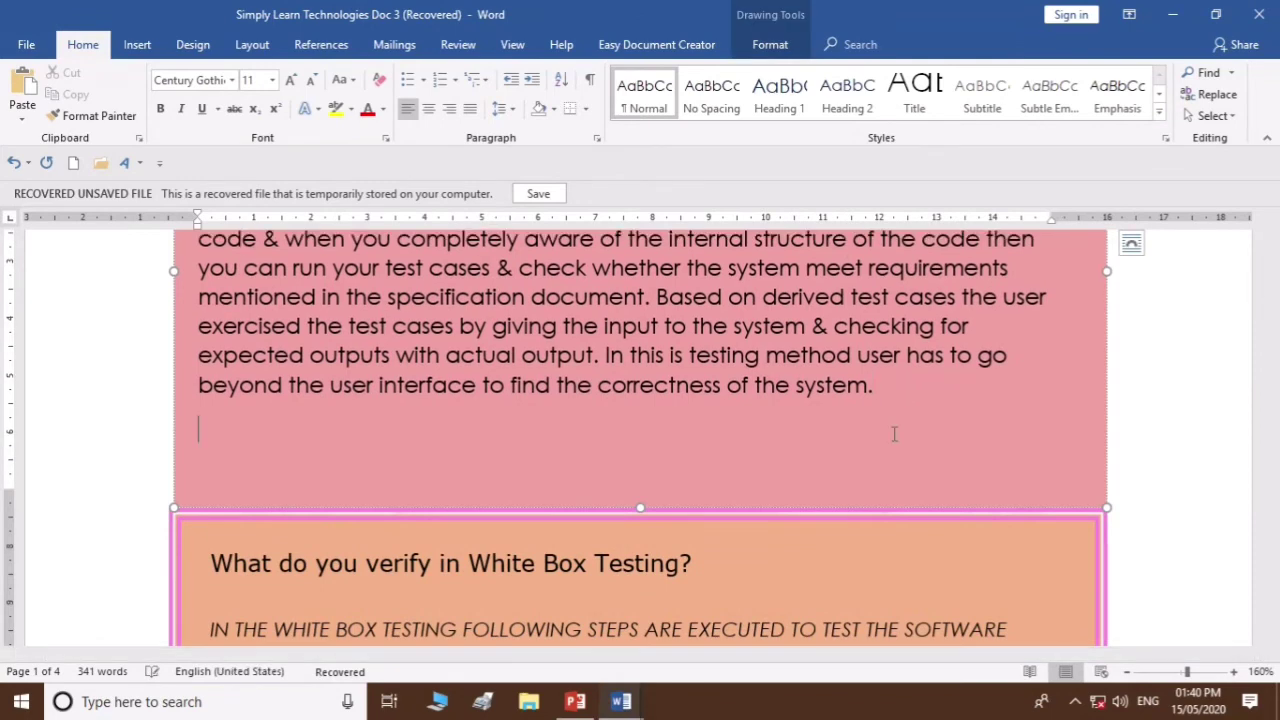
key(Return)
Insert the built-in Binomial Theorem equation on the new empty line at the end of the pink text box
click(137, 44)
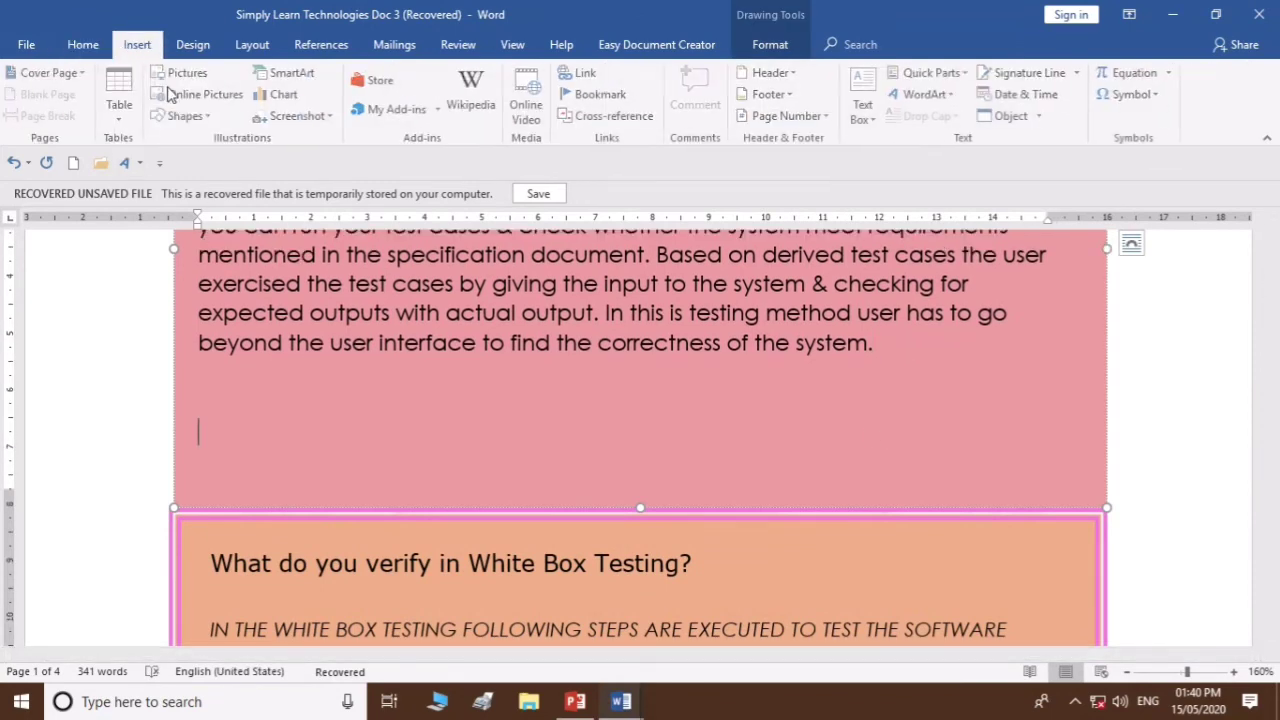
click(1150, 78)
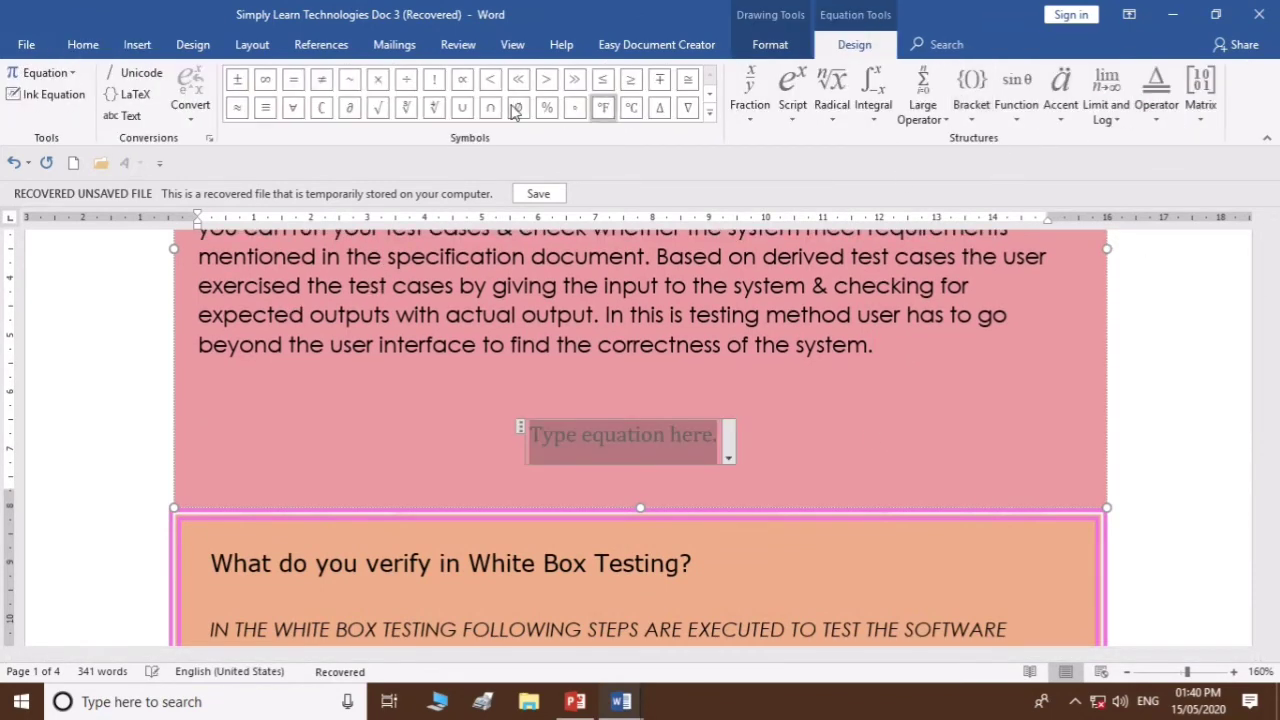
click(42, 73)
click(97, 267)
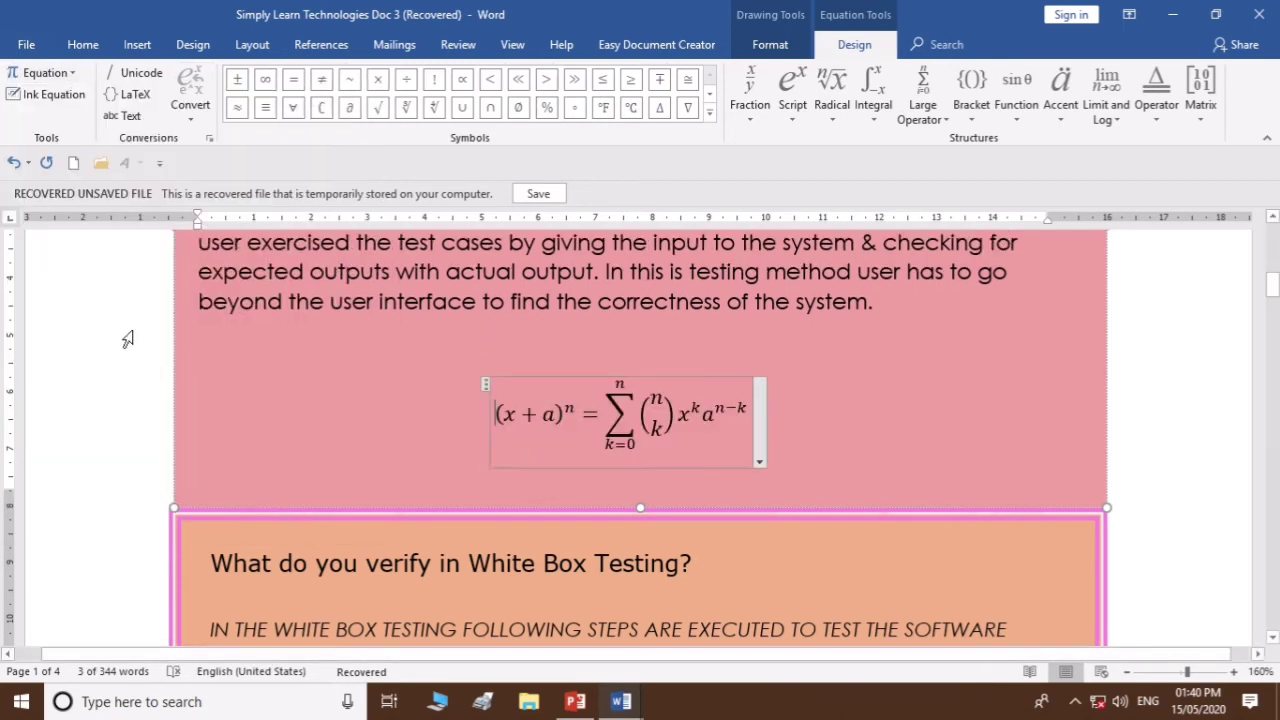
click(917, 411)
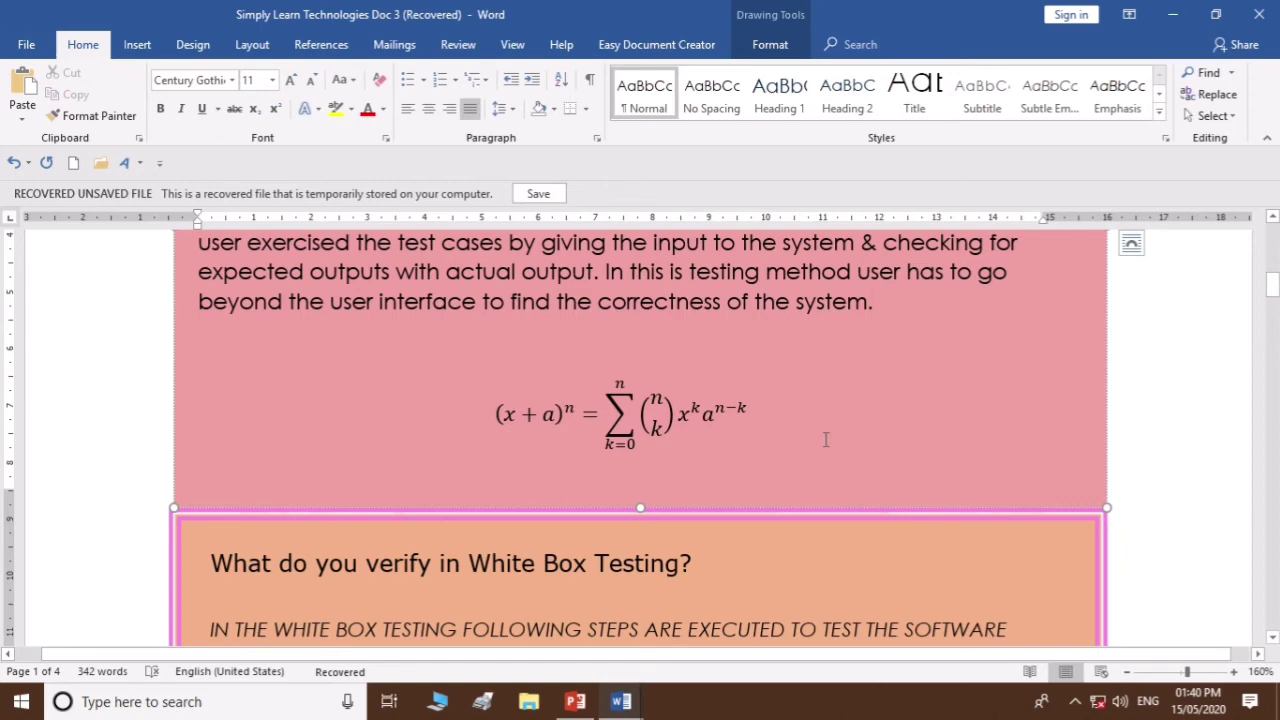
scroll(826, 439, up, 3)
scroll(826, 439, down, 2)
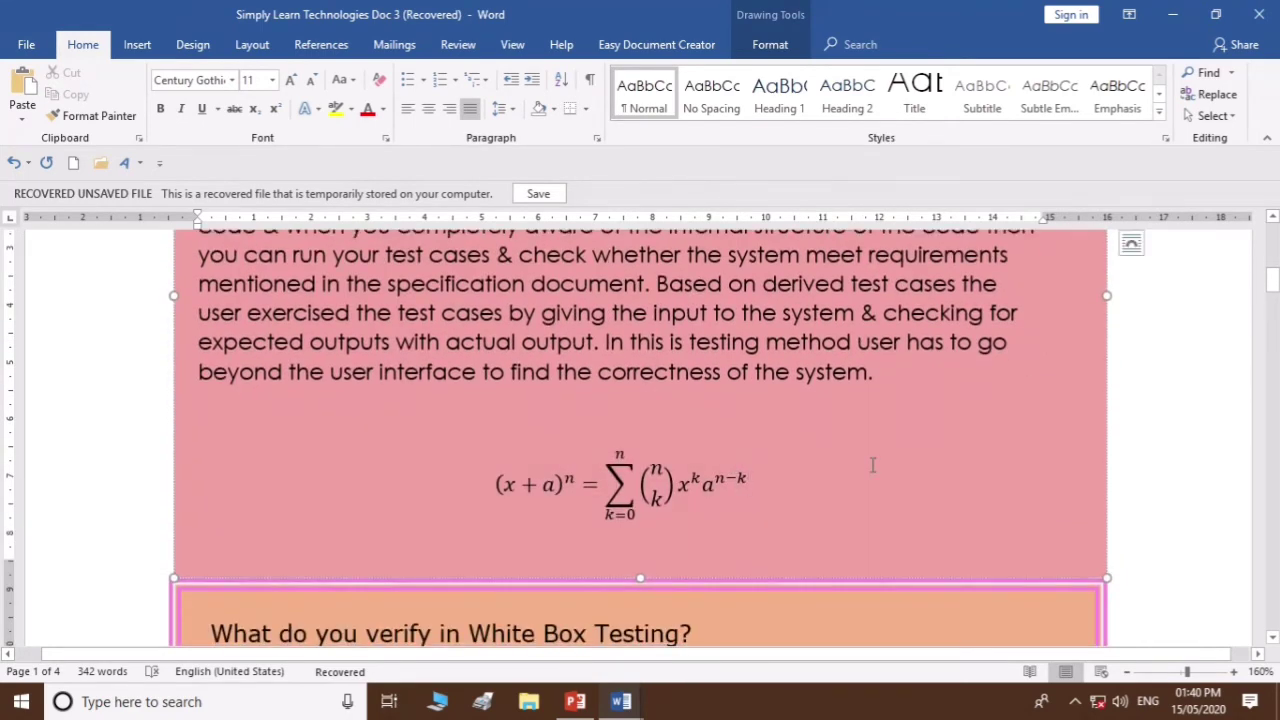
scroll(780, 447, down, 1)
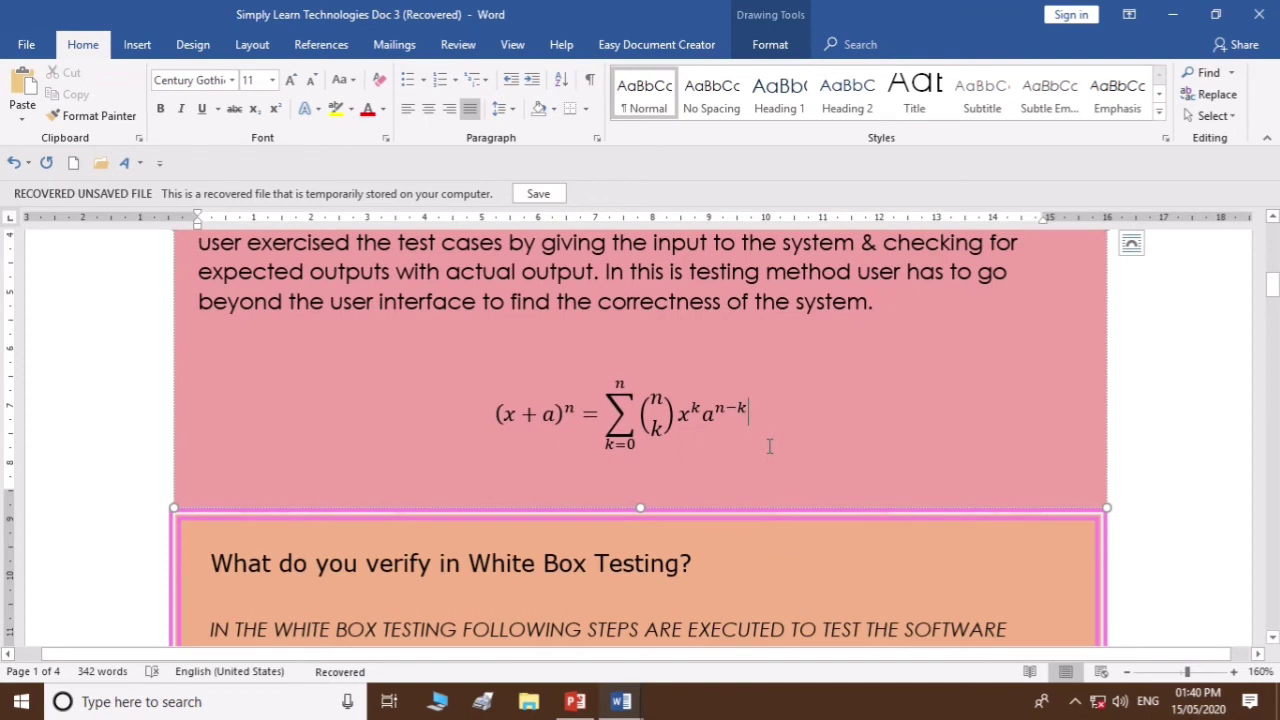
scroll(763, 428, up, 1)
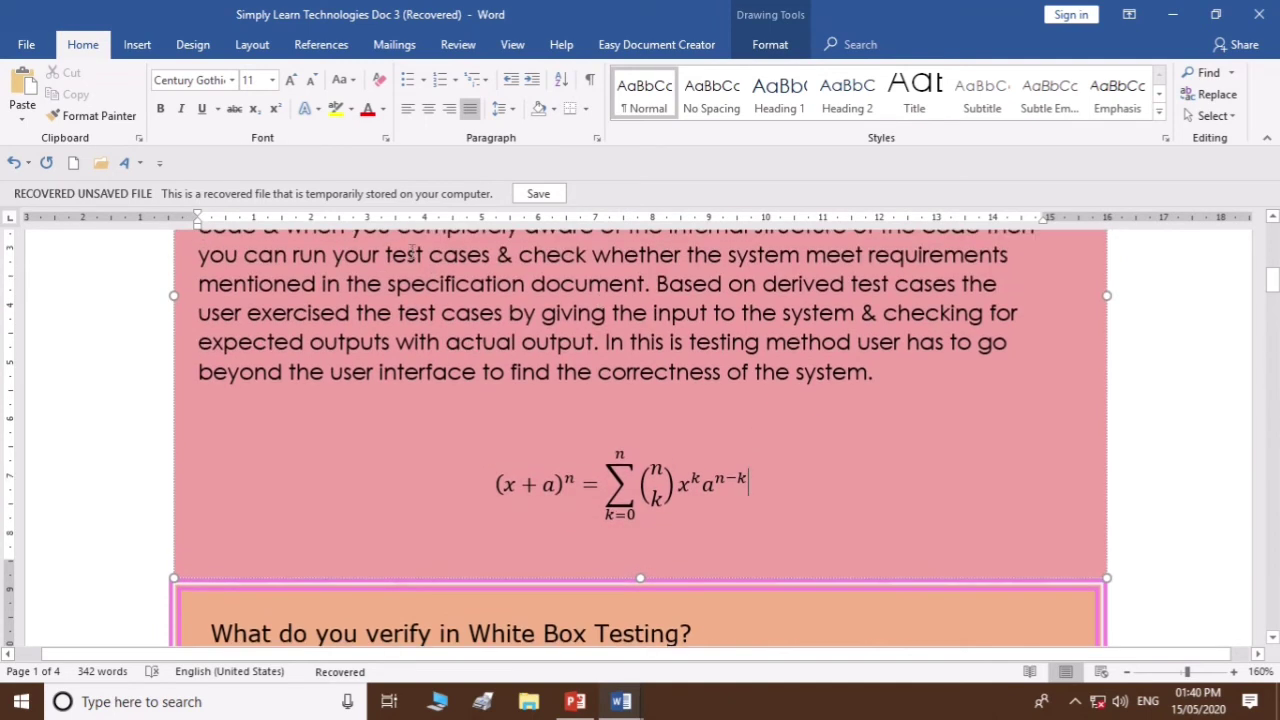
drag(590, 300, 605, 315)
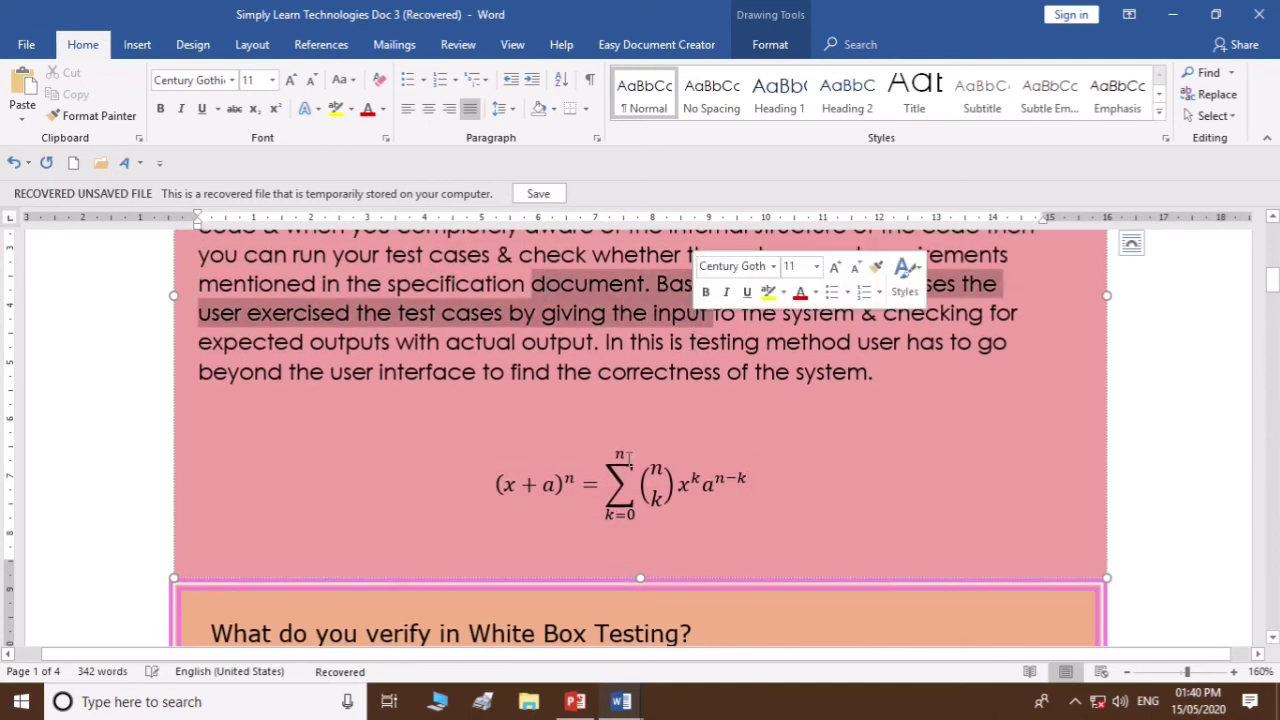
click(786, 505)
click(844, 508)
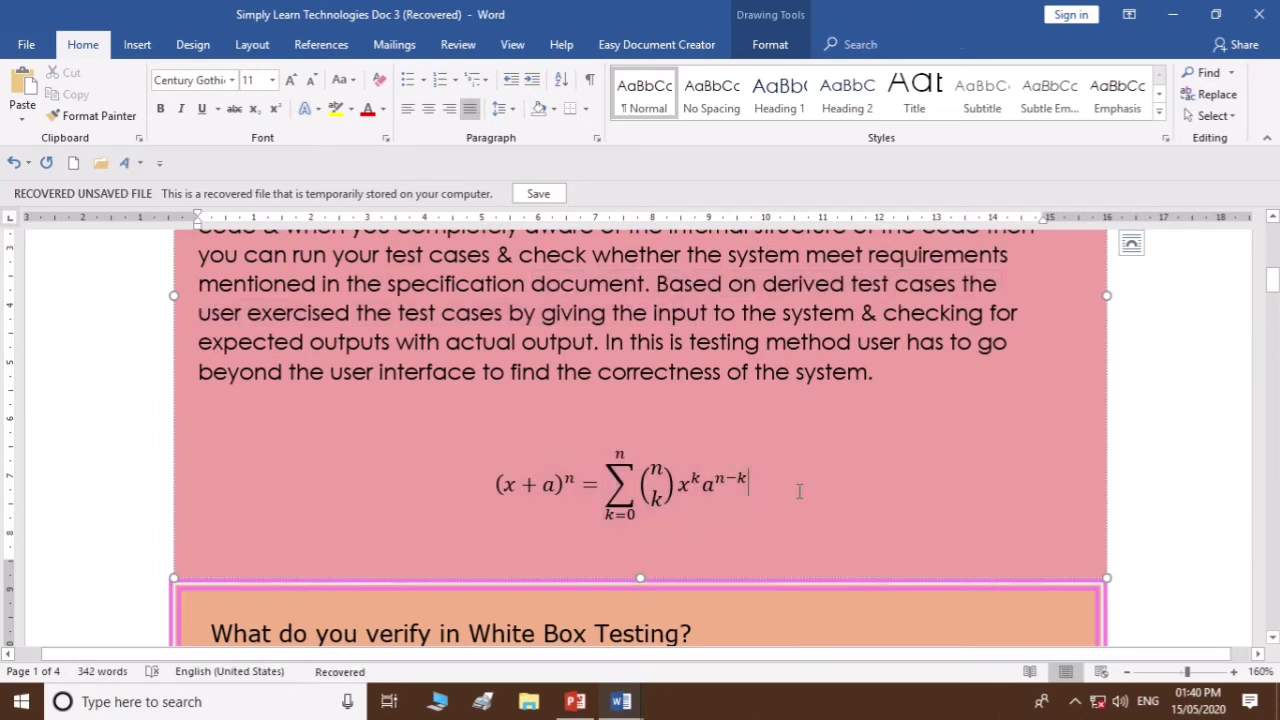
scroll(795, 490, up, 1)
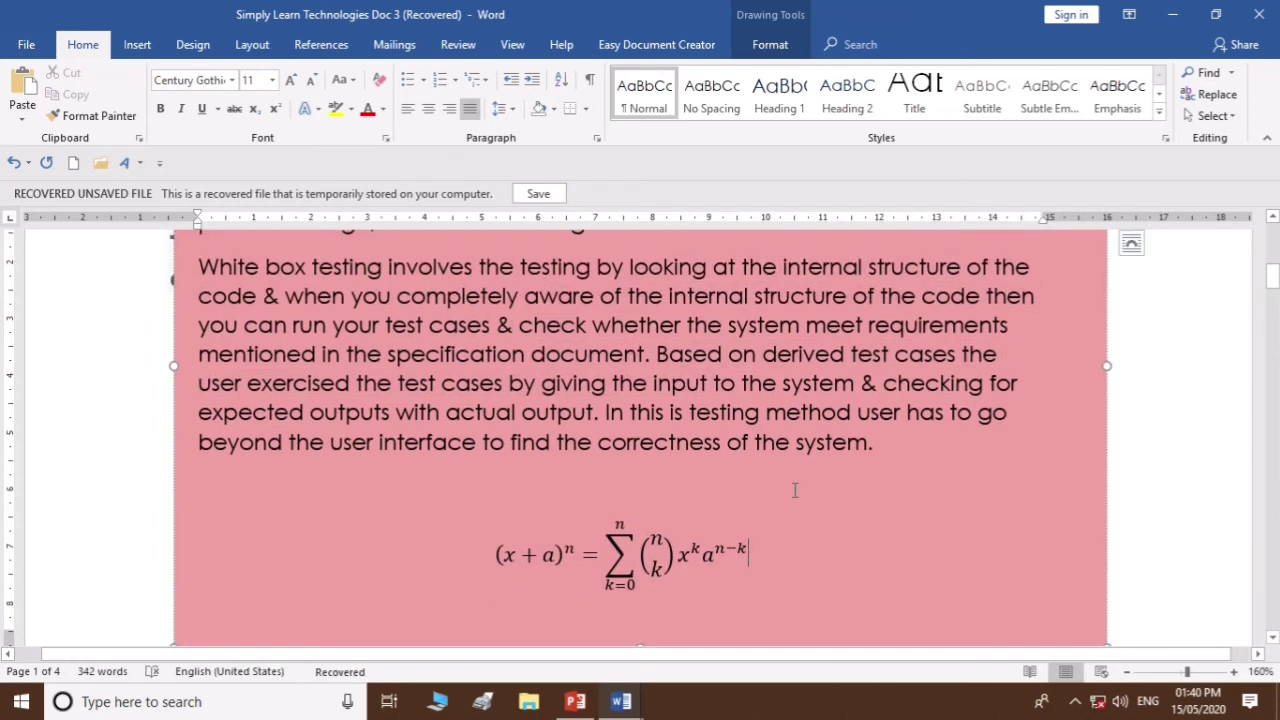
scroll(795, 490, up, 2)
scroll(795, 490, down, 2)
drag(383, 300, 535, 354)
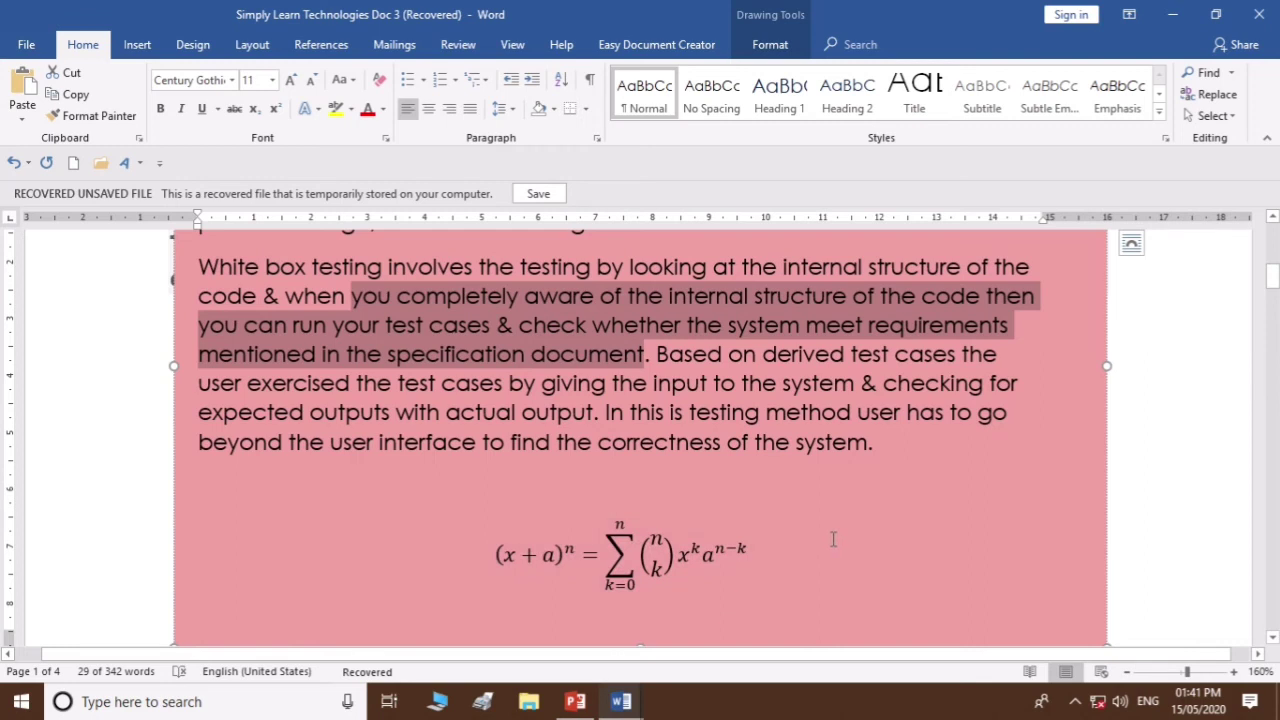
click(717, 548)
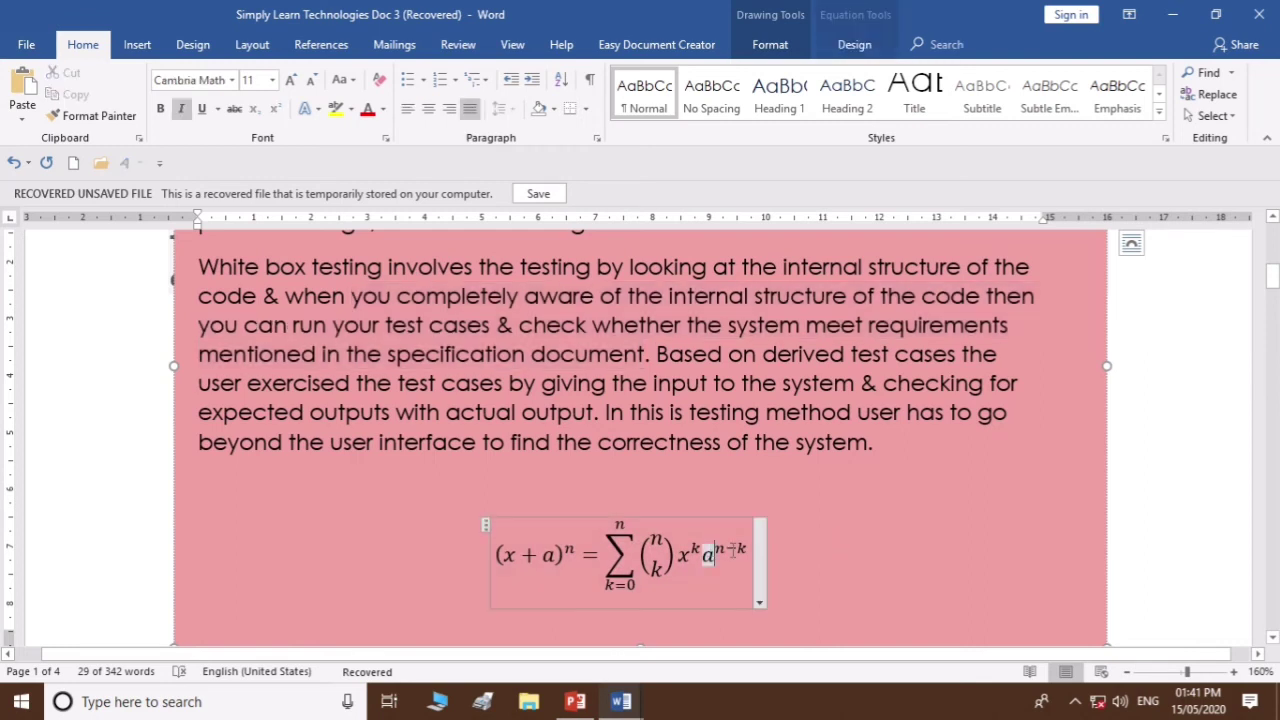
click(839, 550)
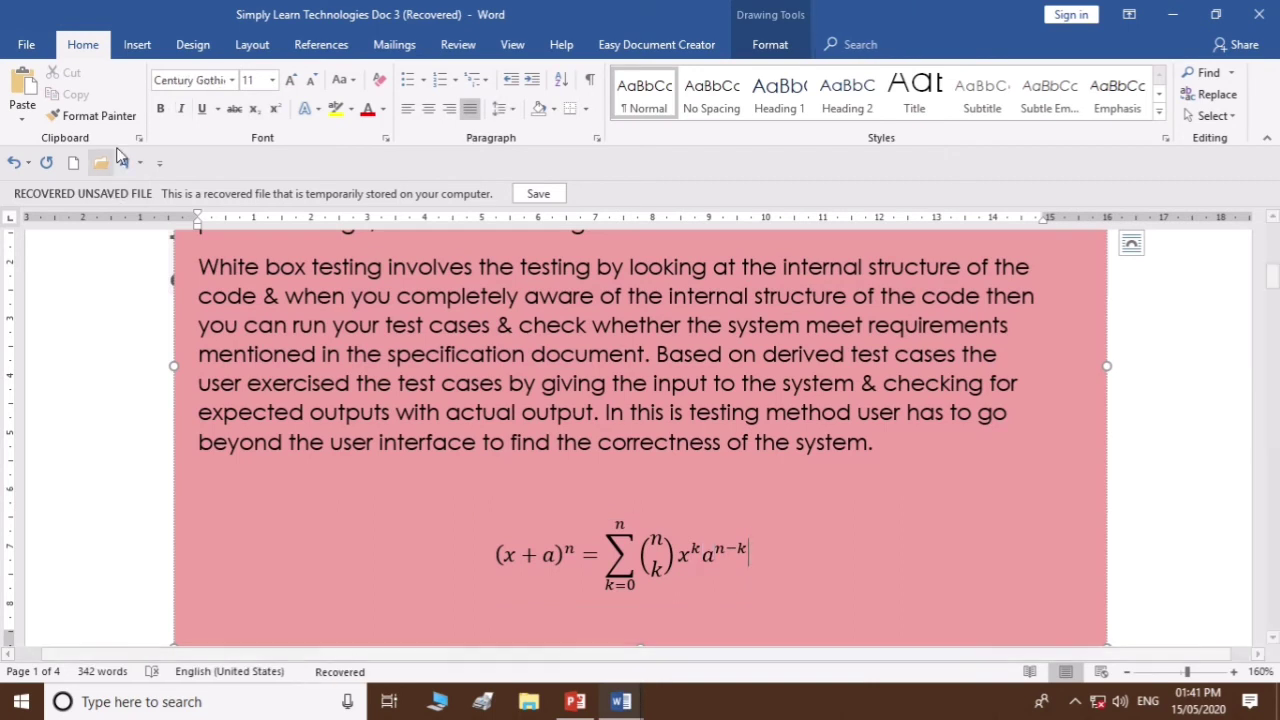
click(137, 44)
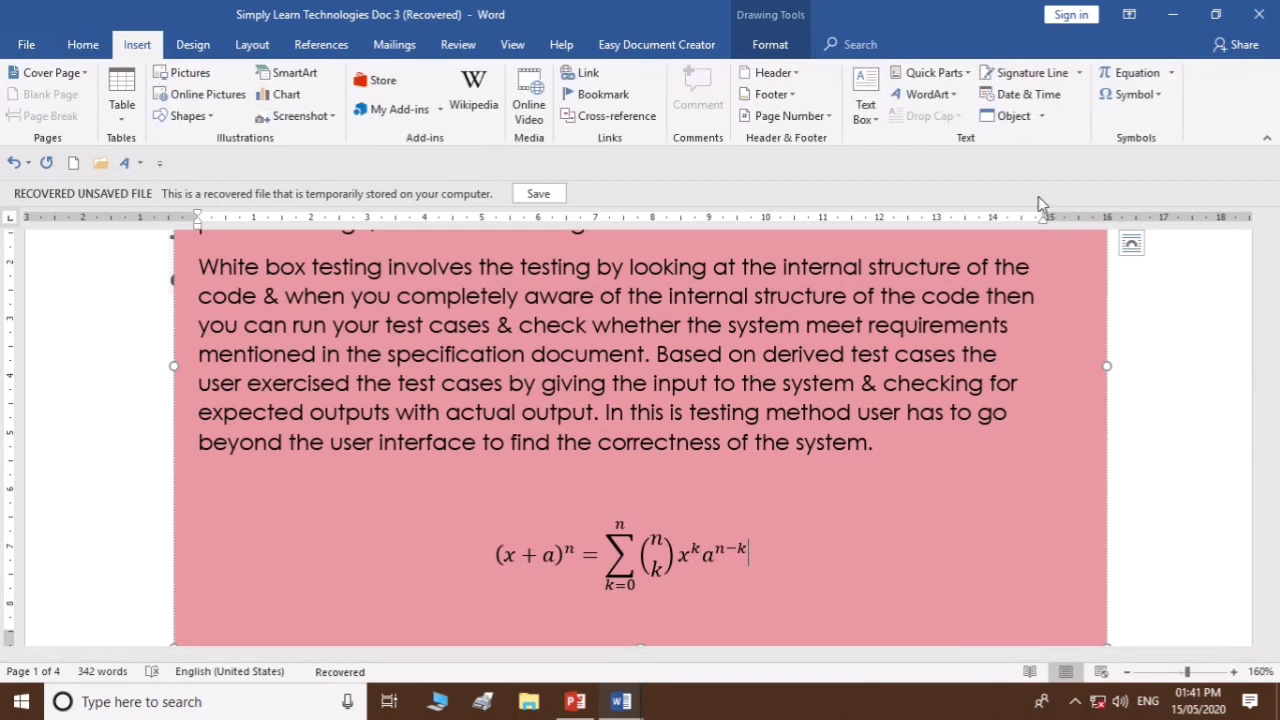
click(1170, 73)
click(1157, 96)
click(1157, 96)
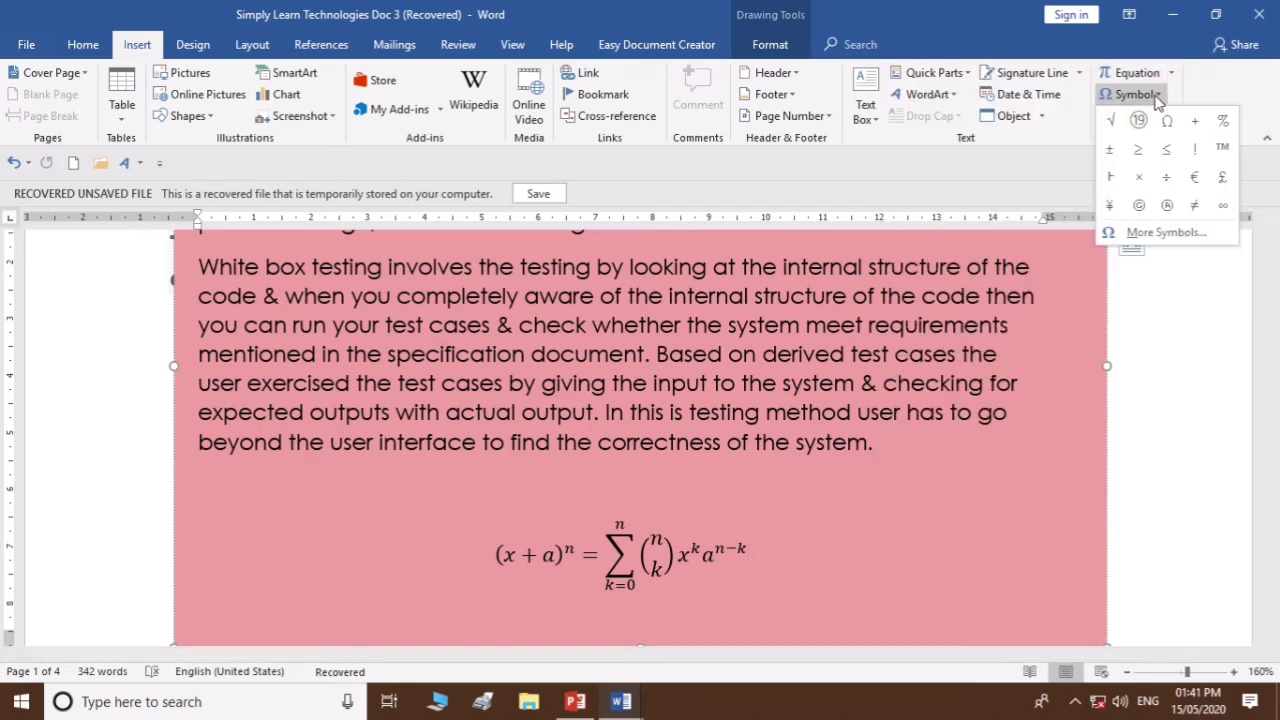
click(1157, 96)
scroll(873, 370, down, 5)
scroll(873, 370, up, 3)
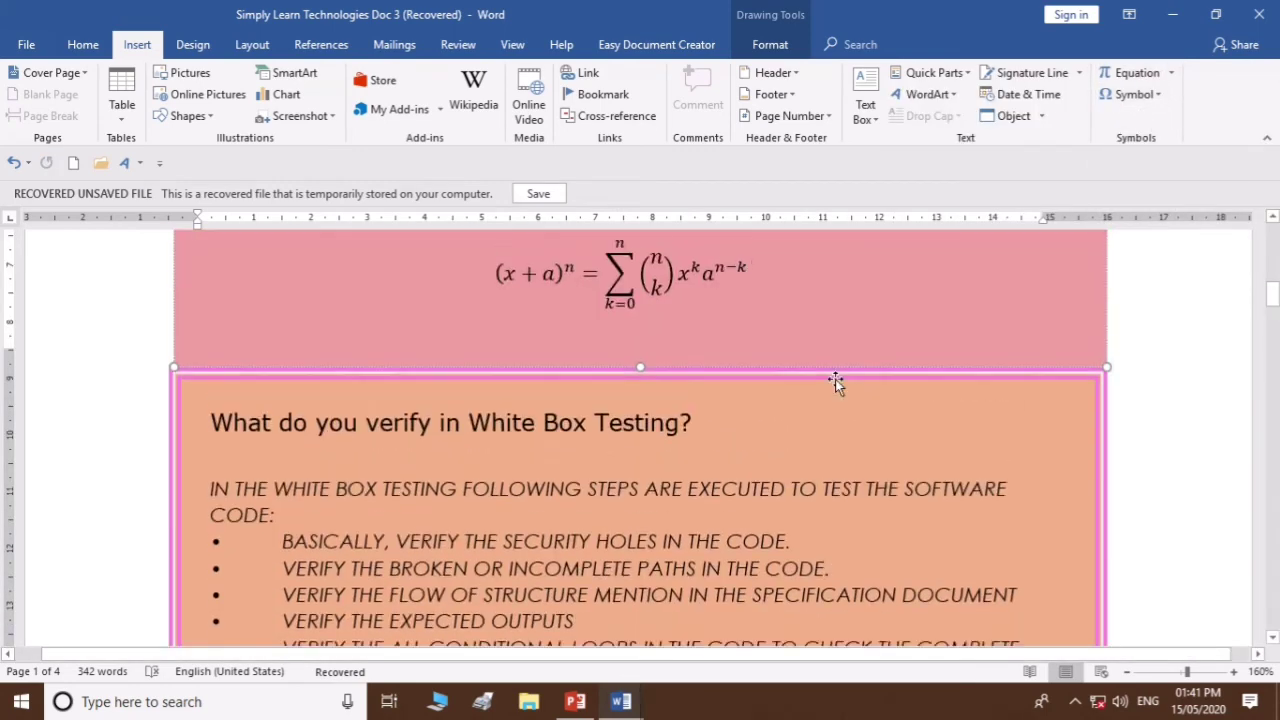
Insert the Ohm Sign (Ω) after the heading "What do you verify in White Box Testing?" in the orange text box
click(709, 433)
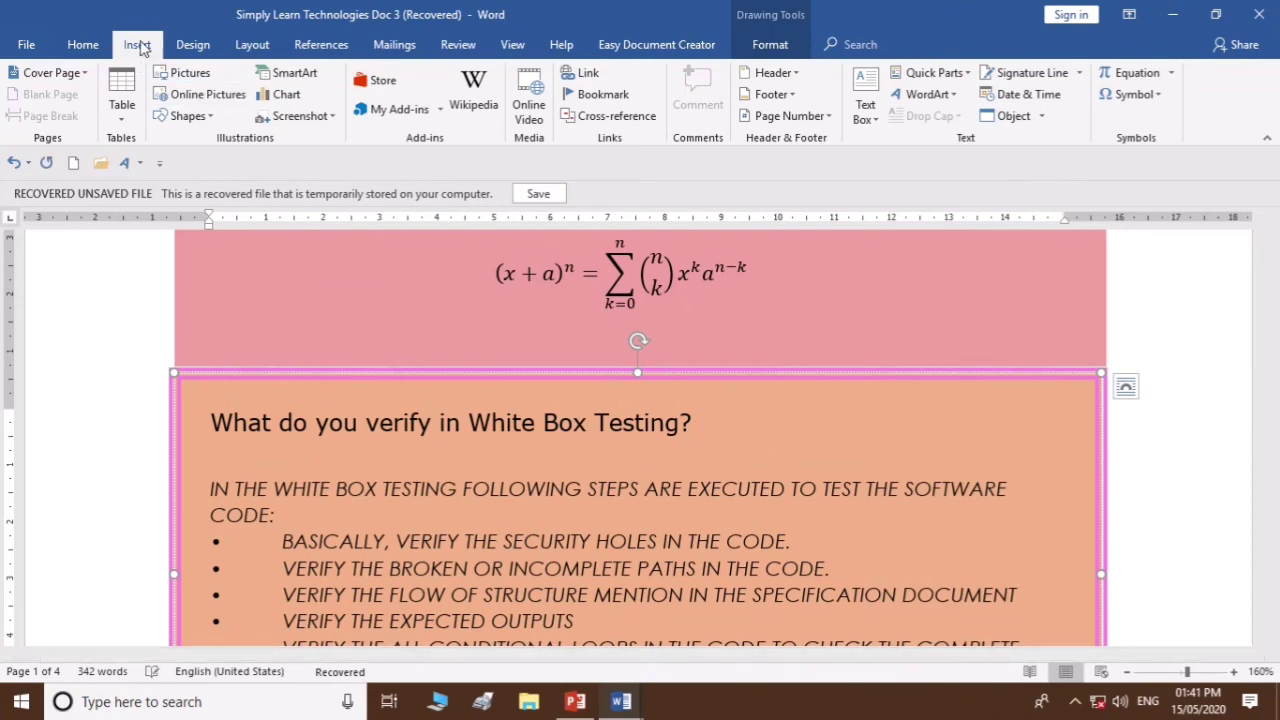
click(1165, 97)
click(1160, 232)
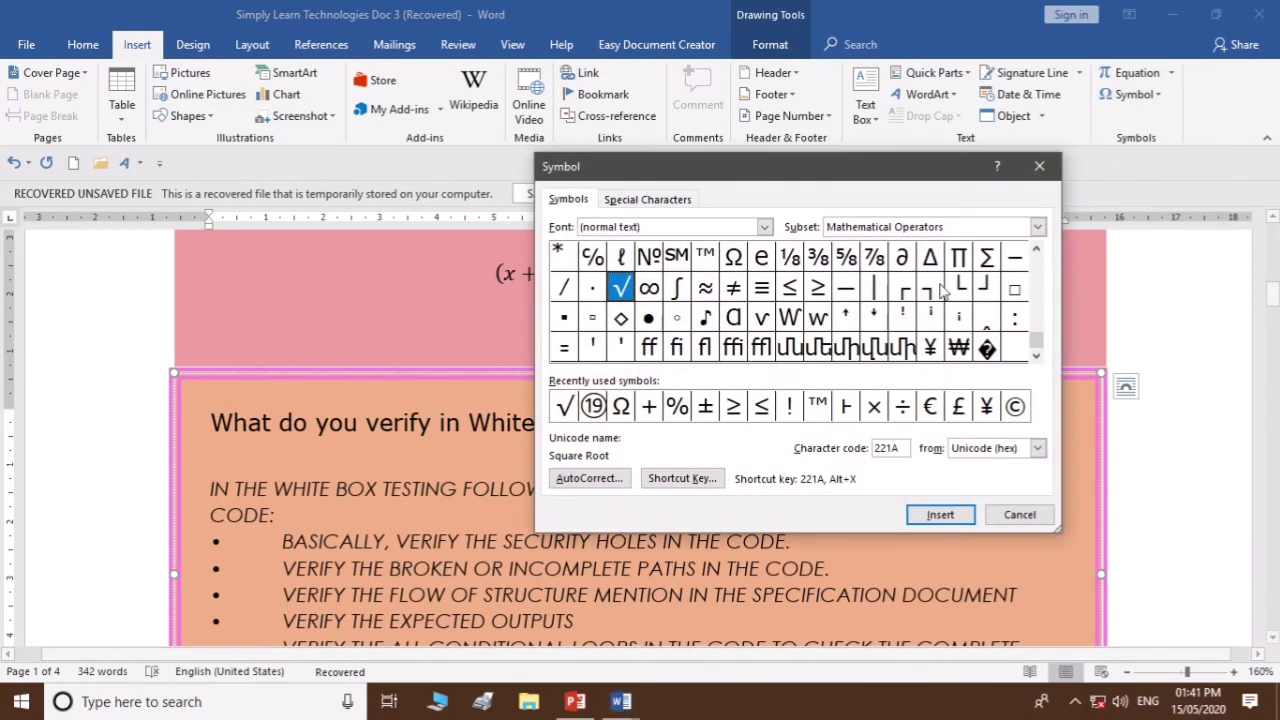
click(733, 259)
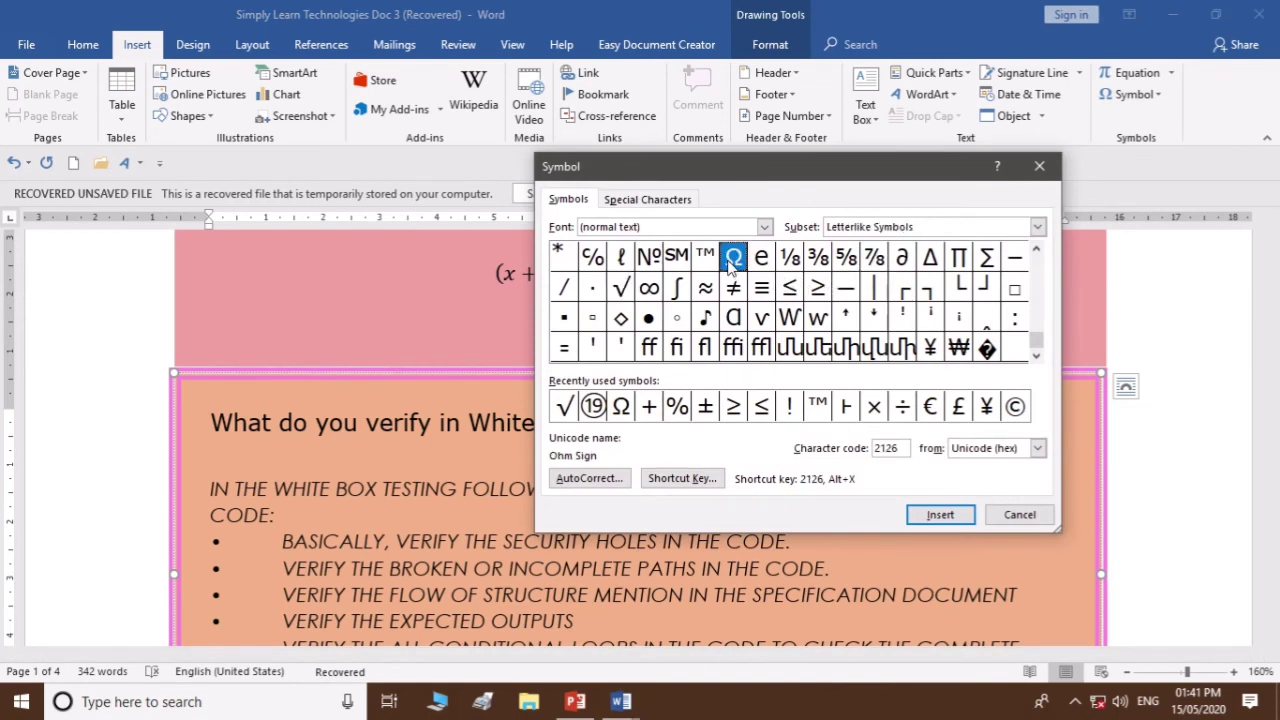
click(940, 514)
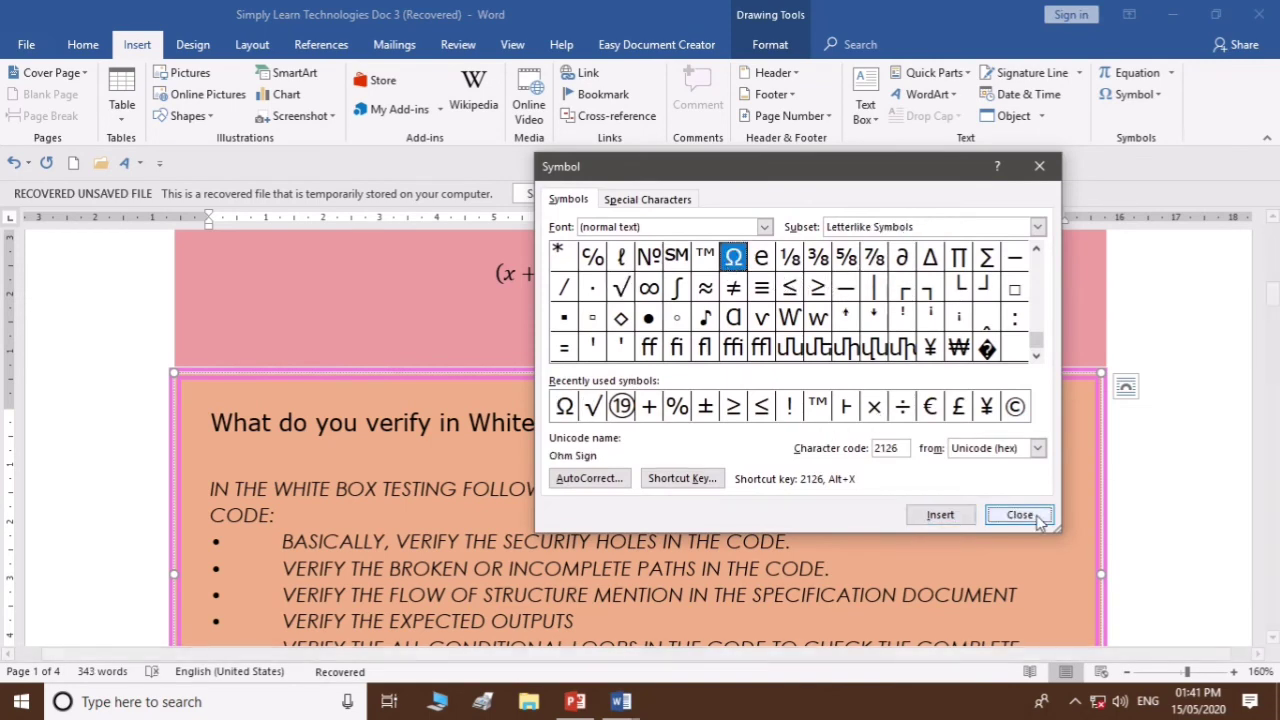
click(1020, 514)
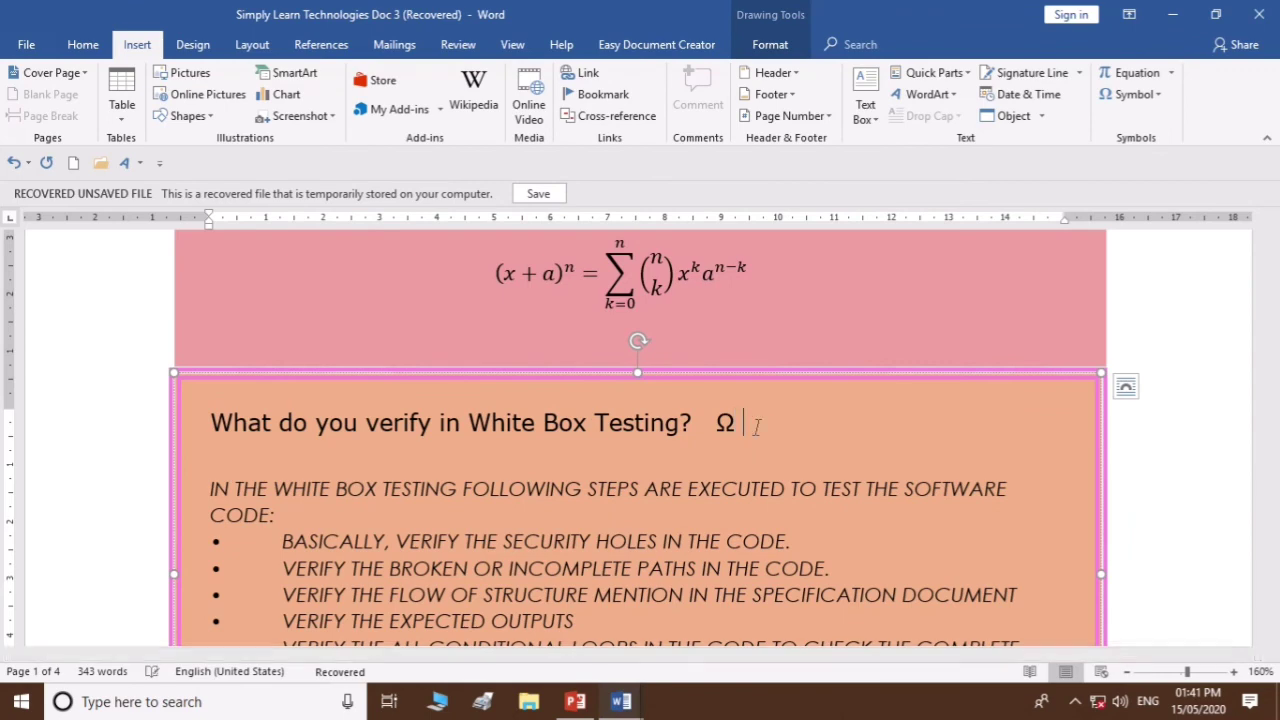
Insert the Fullwidth Won Sign (₩) after the Ω symbol on the "What do you verify in White Box Testing?" heading line
click(1159, 96)
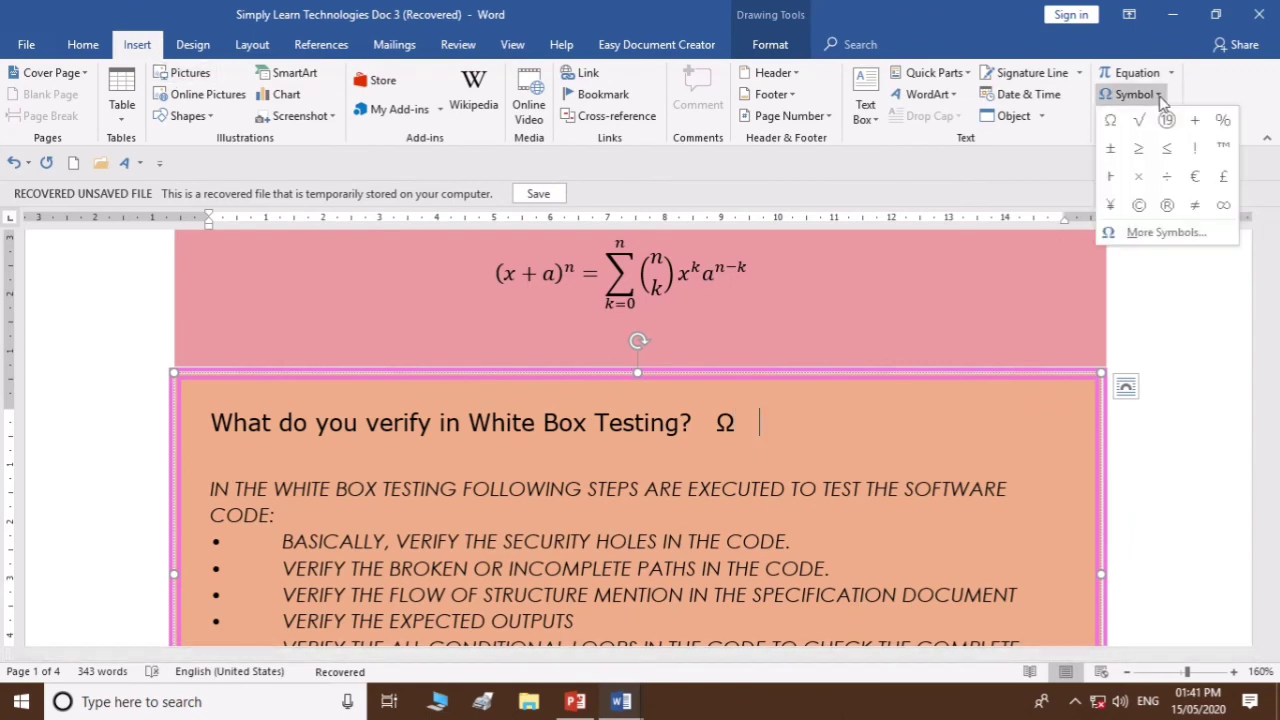
click(1150, 232)
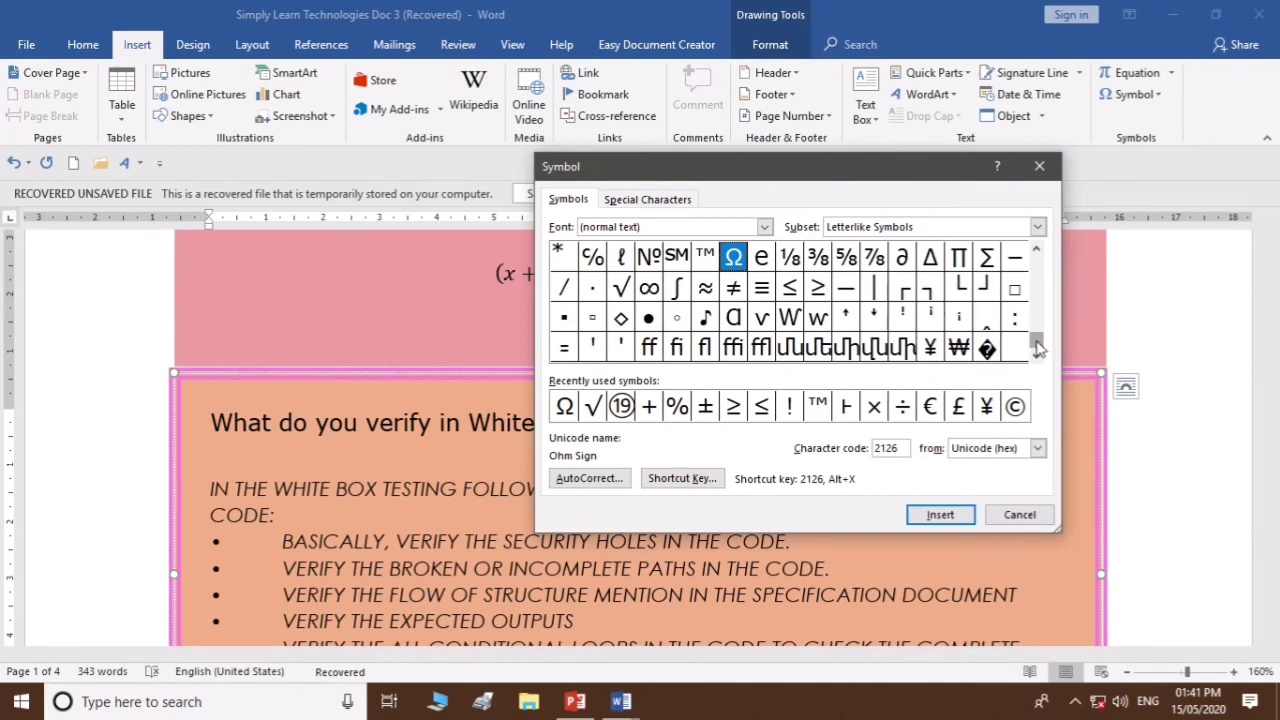
click(958, 348)
click(942, 515)
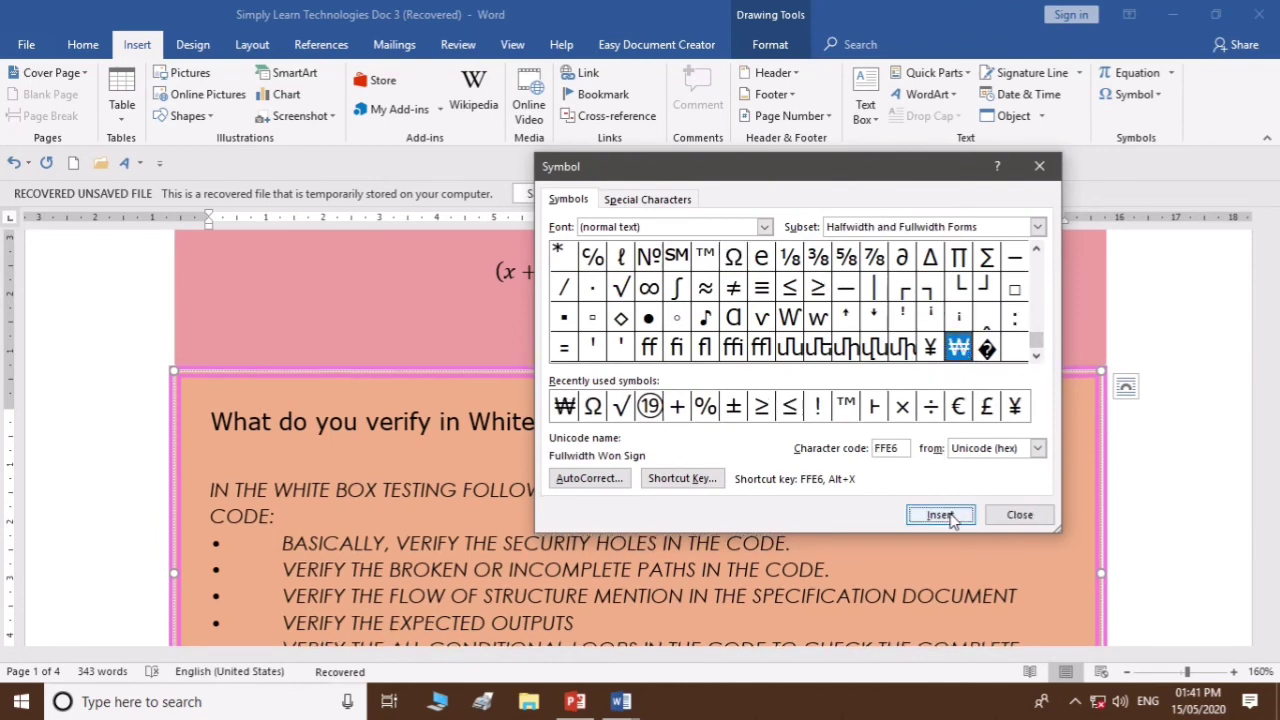
click(1012, 515)
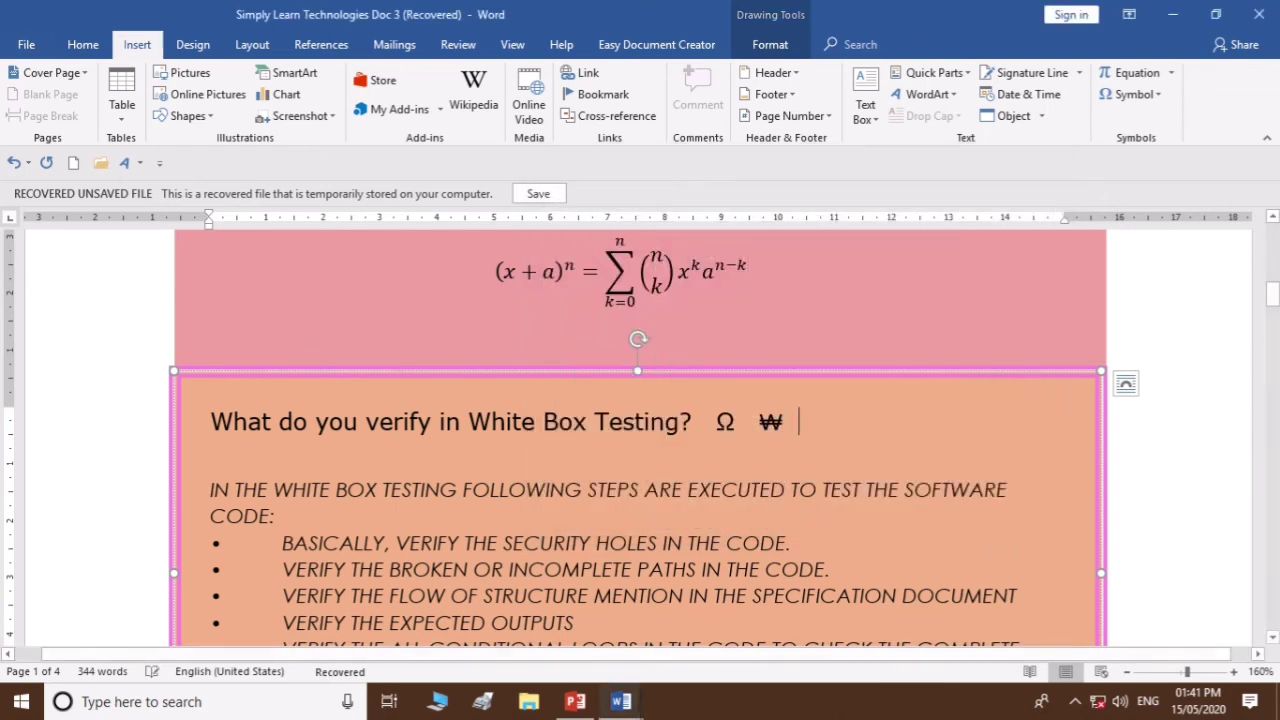
Insert the Partial Differential symbol (∂) after the Won sign on the same heading line
click(1134, 94)
click(1160, 235)
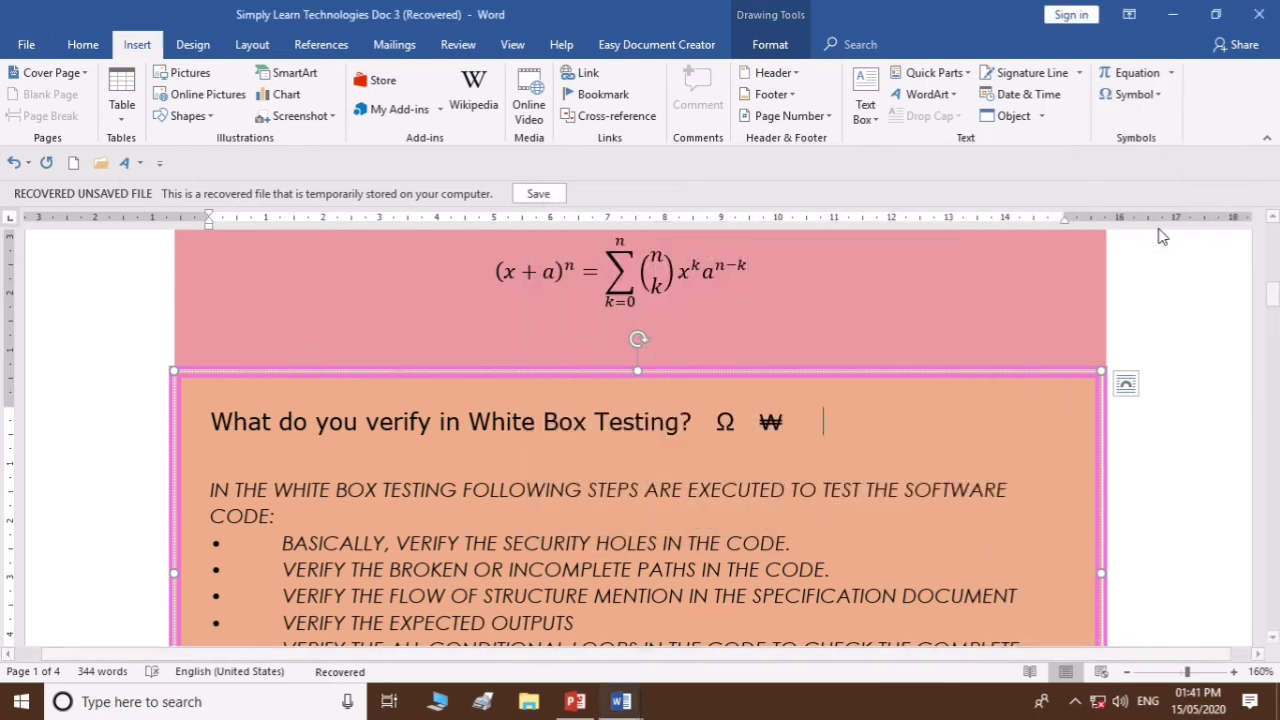
click(902, 257)
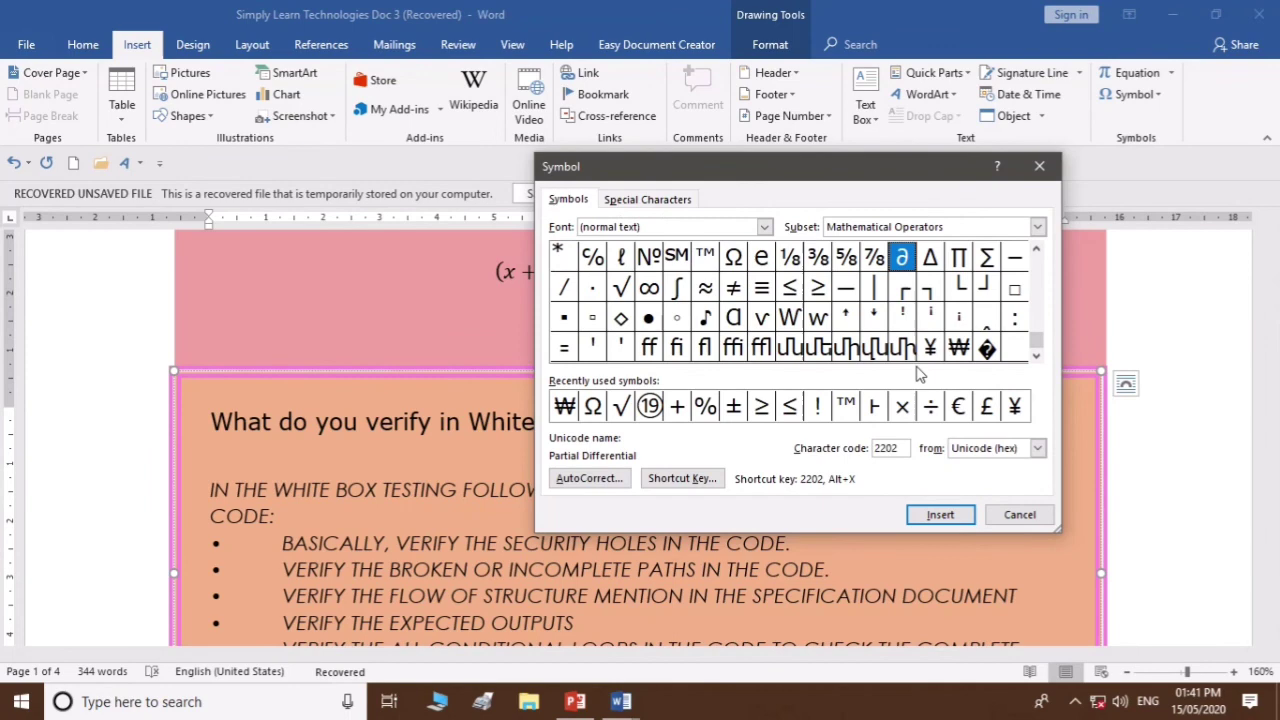
click(941, 516)
click(1004, 516)
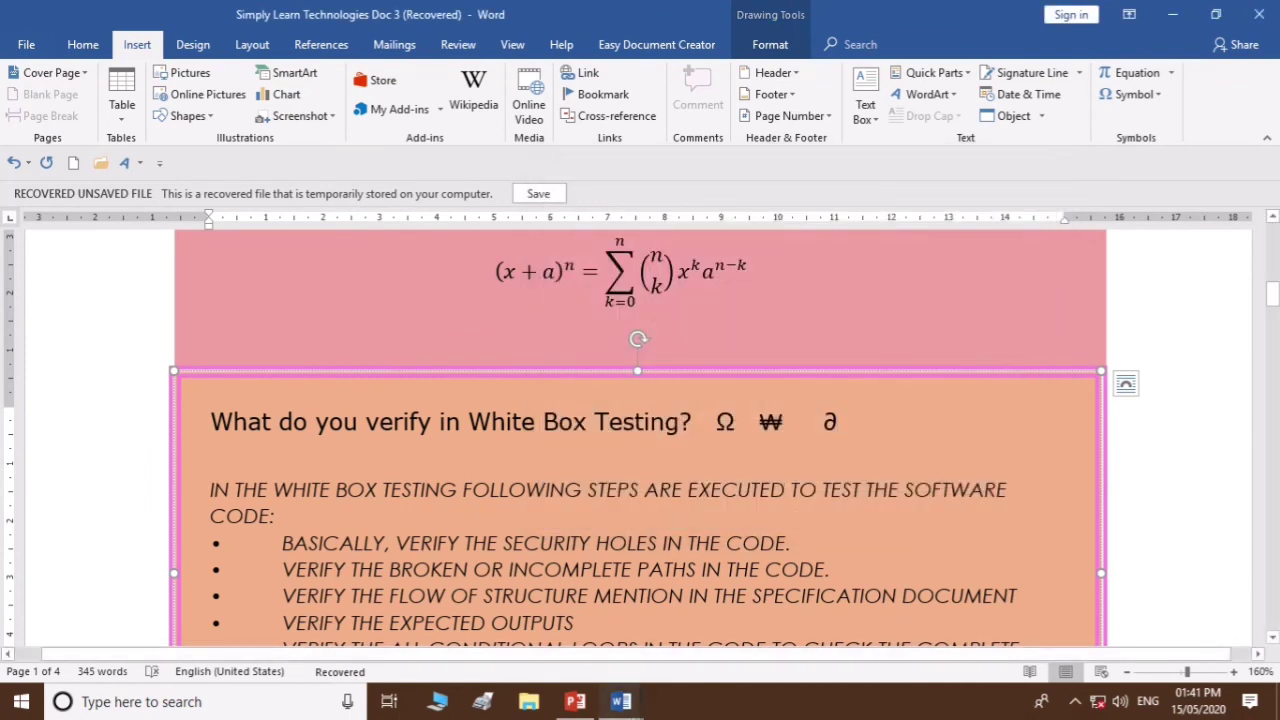
Add the recently used symbols ⊦, © and ® after the ∂ symbol on the heading line
click(1133, 94)
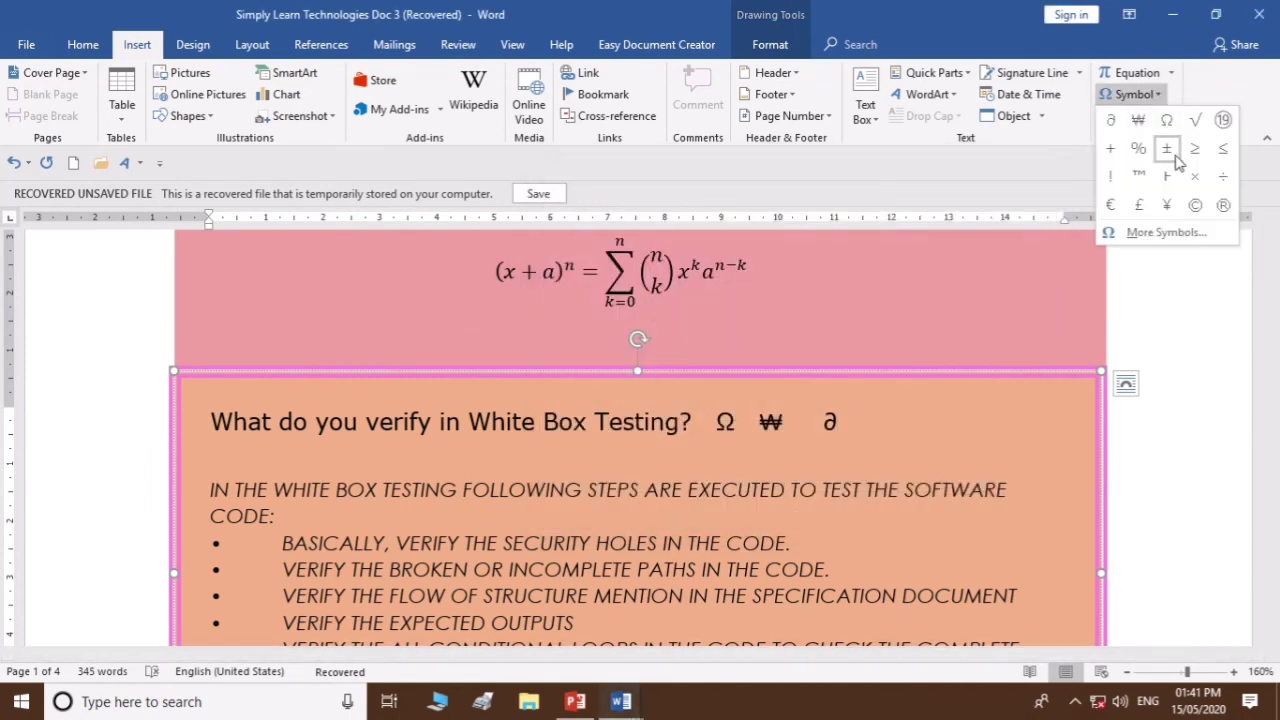
click(1168, 178)
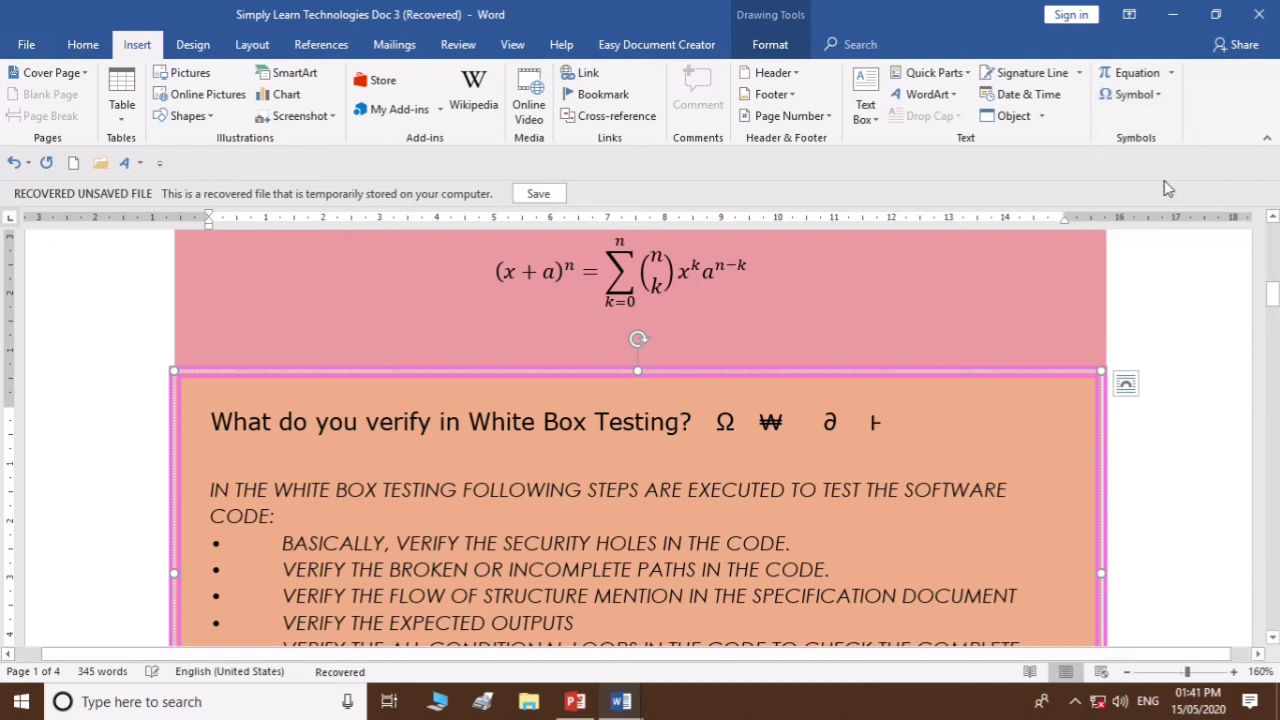
click(1150, 94)
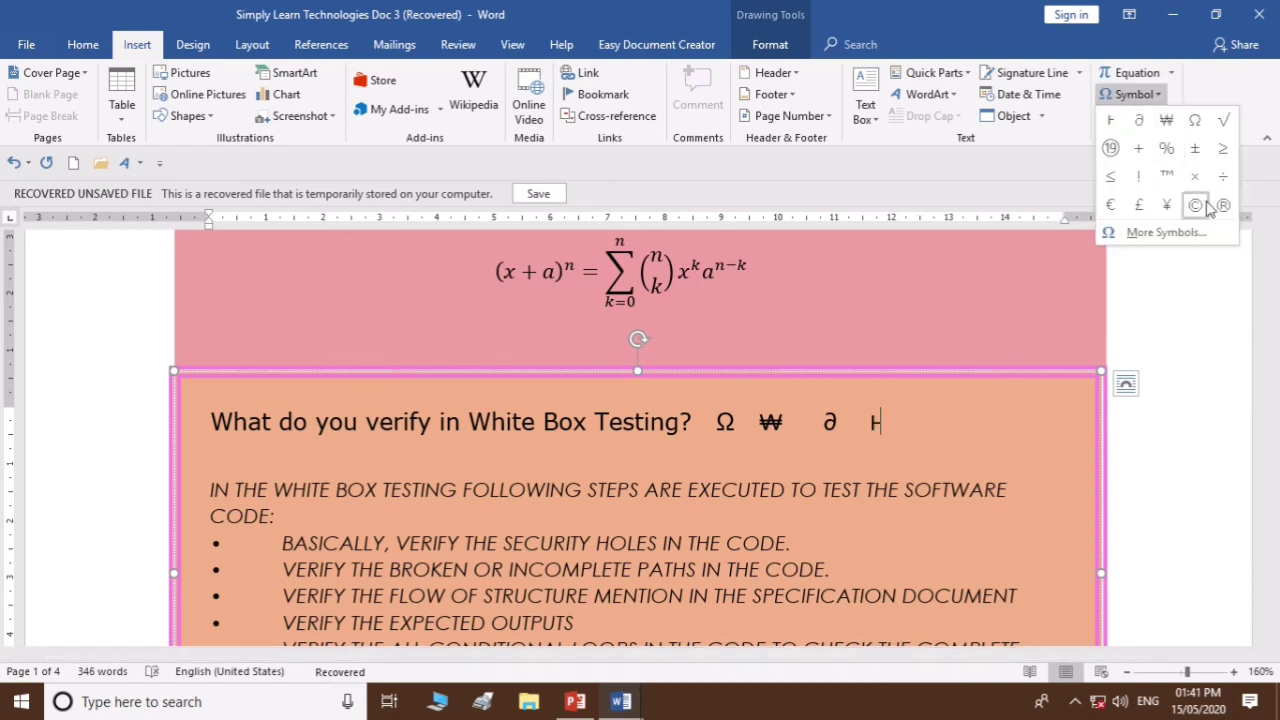
click(1195, 205)
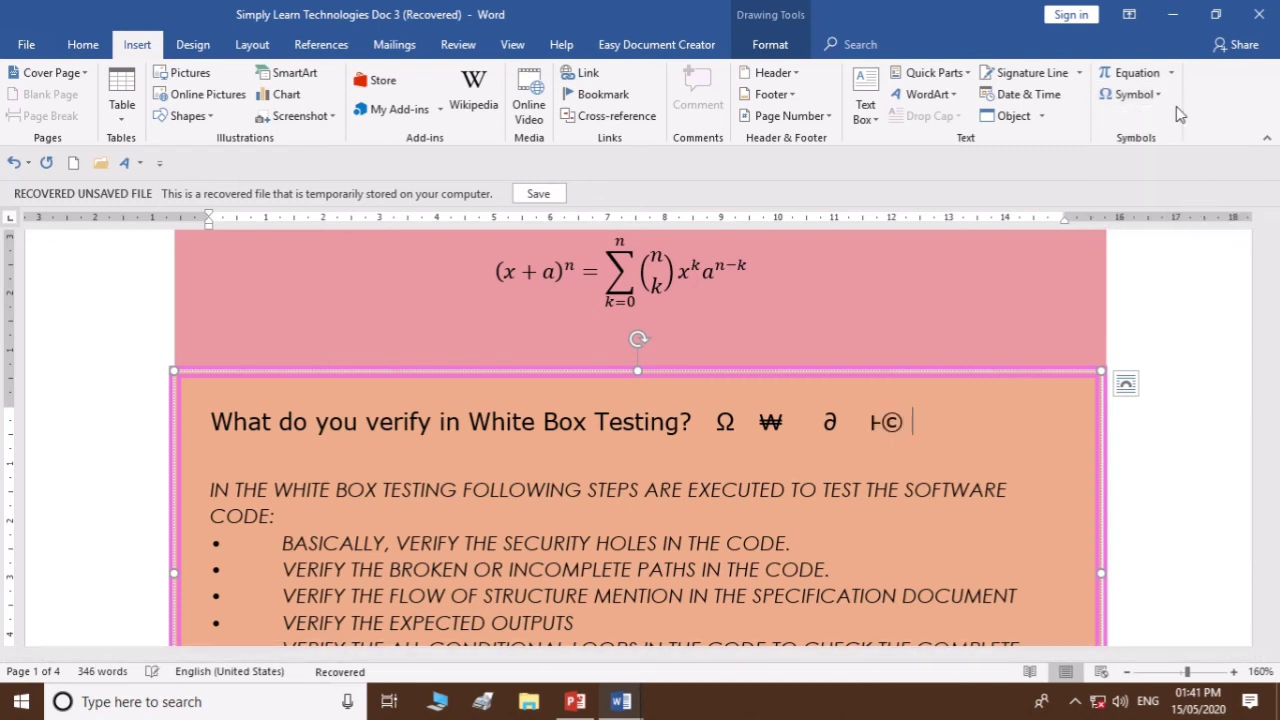
click(1155, 95)
click(1231, 207)
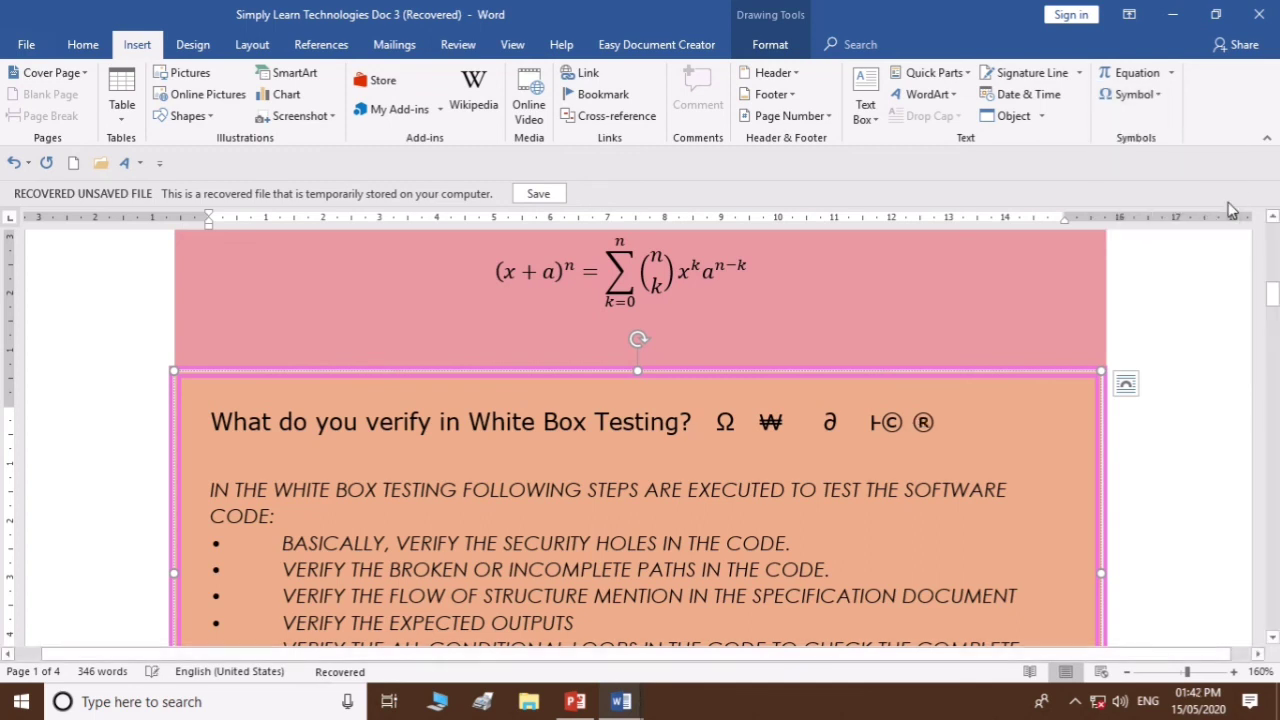
Add the recently used multiplication (×) and division (÷) signs after the ® symbol on the heading line
click(1162, 94)
click(1112, 205)
click(1134, 95)
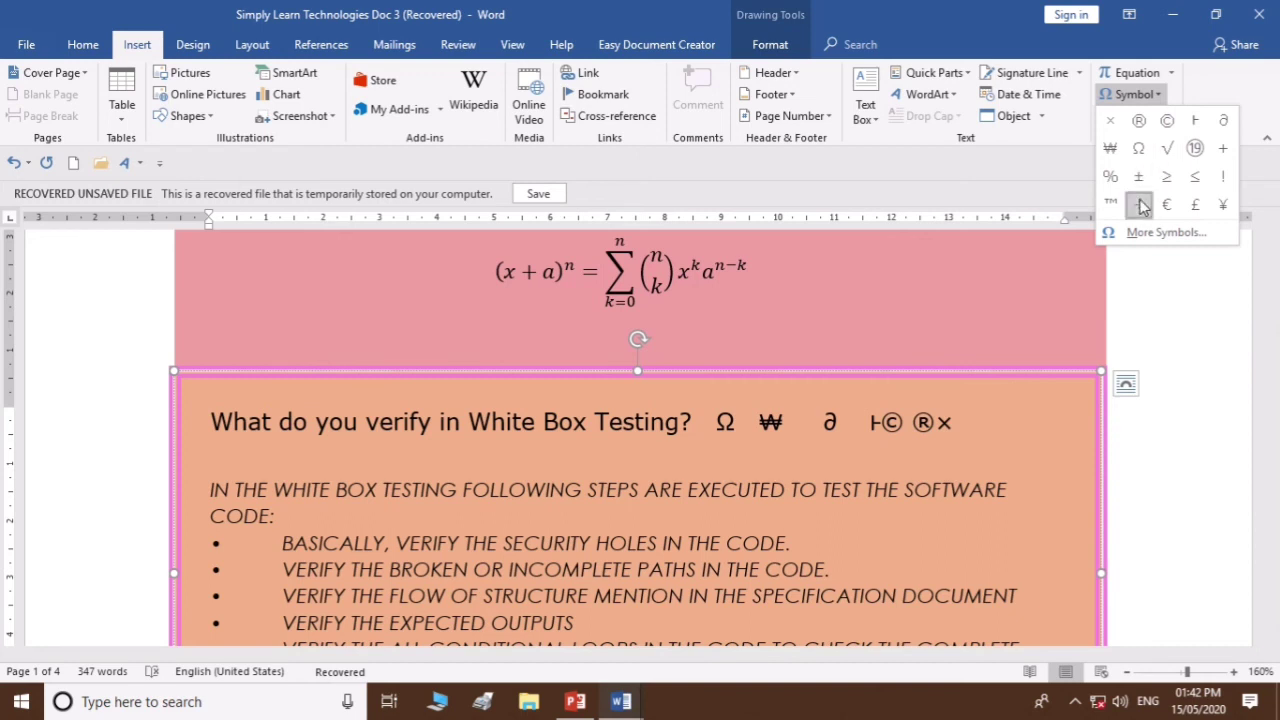
click(1143, 206)
click(1143, 94)
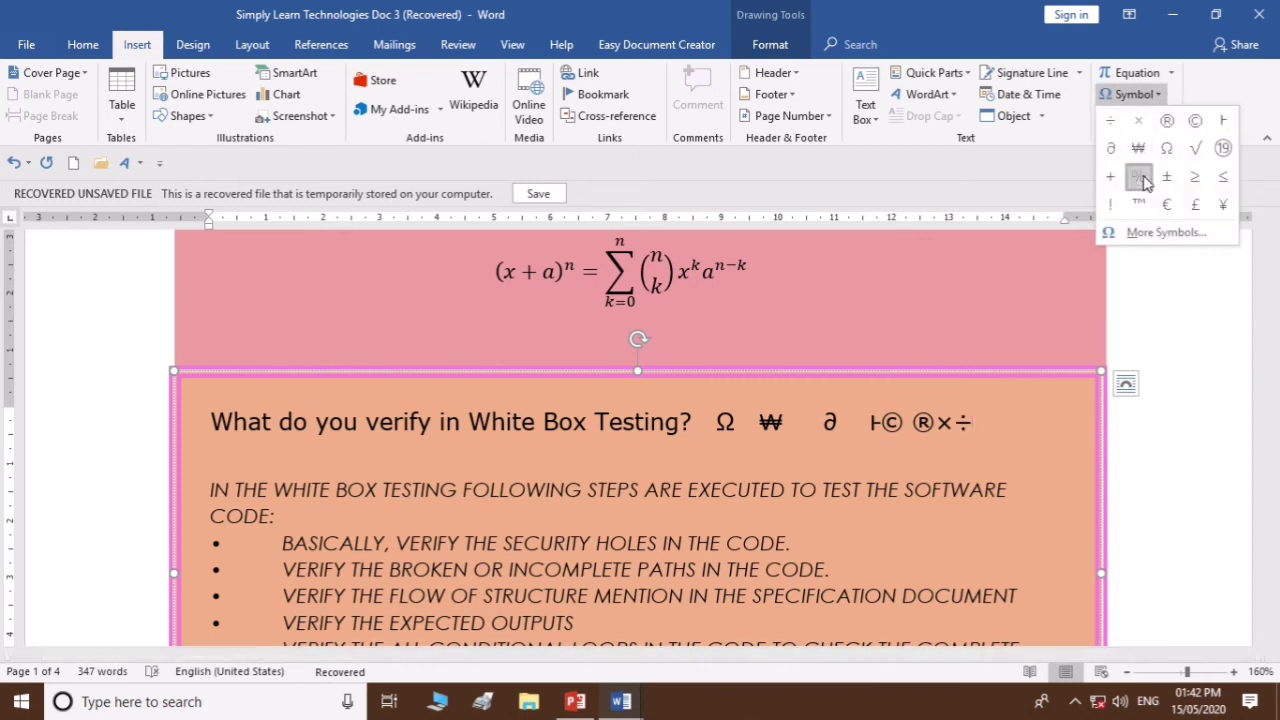